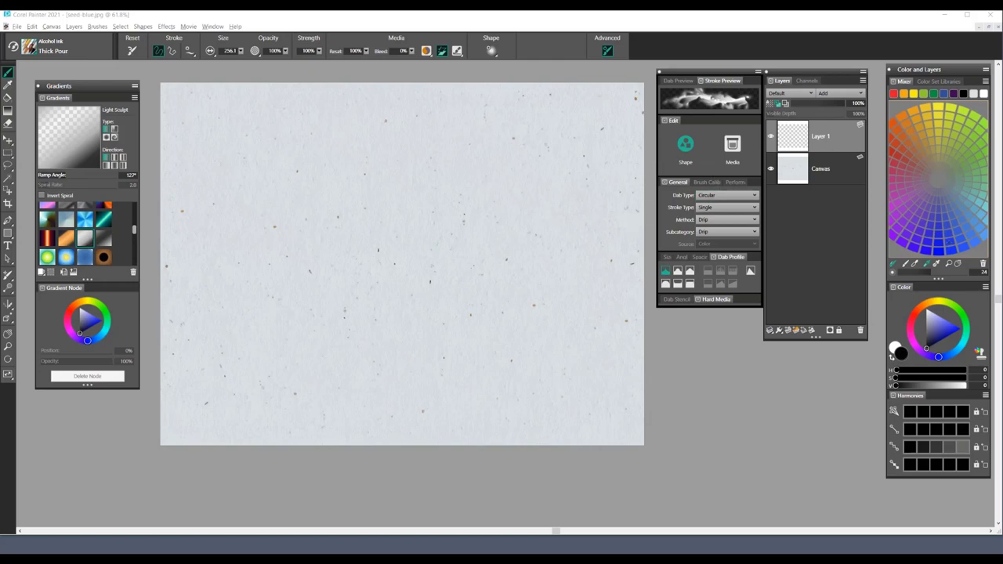
Step: Pour black ink from the upper left through the middle to the lower right, undoing the faint first stroke
{"action": "left_click_drag", "start_coordinate": [264, 145], "coordinate": [177, 102]}
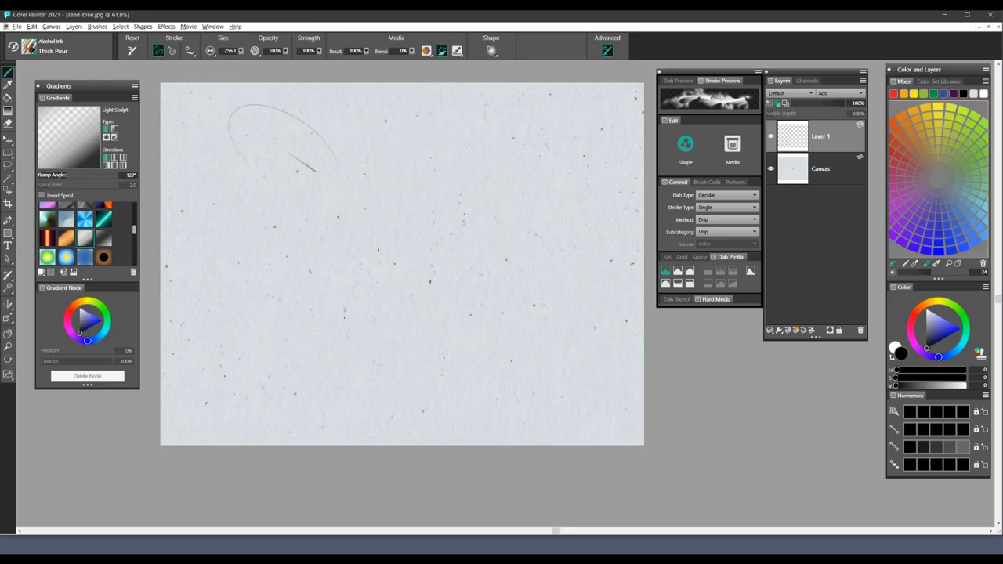
{"action": "key", "text": "ctrl+z"}
{"action": "left_click_drag", "start_coordinate": [301, 125], "coordinate": [160, 94]}
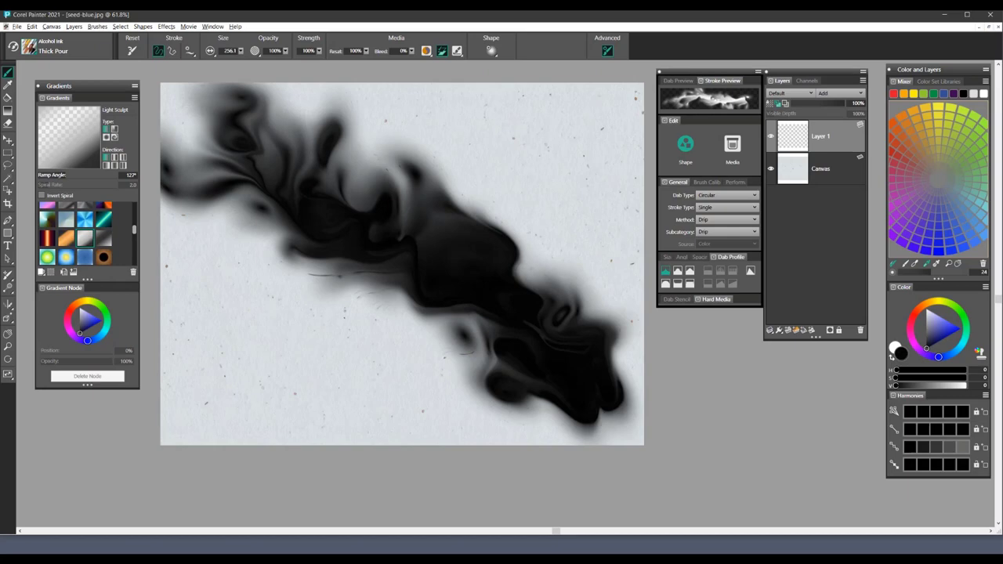
{"action": "left_click_drag", "start_coordinate": [381, 179], "coordinate": [423, 118]}
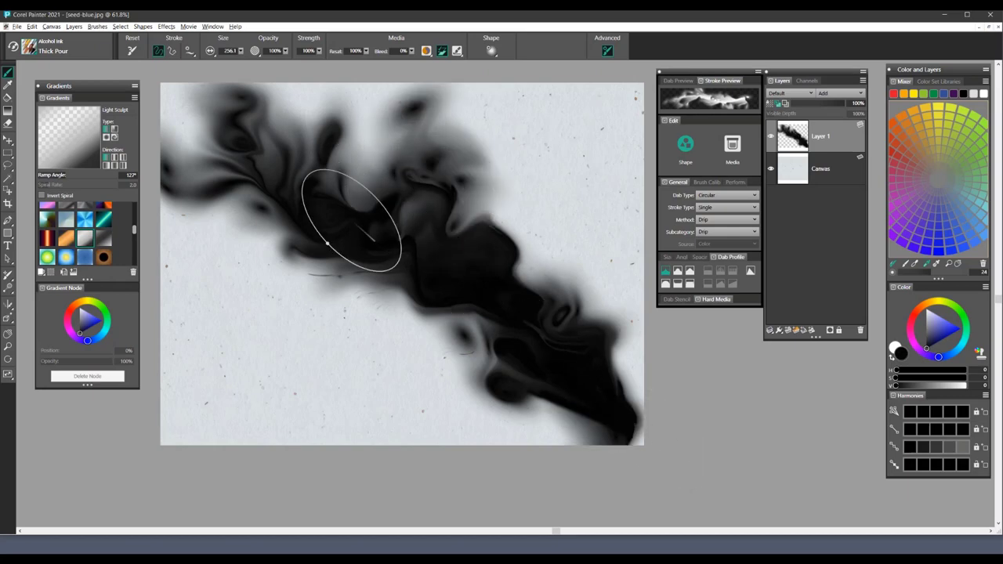
{"action": "left_click_drag", "start_coordinate": [327, 244], "coordinate": [374, 313]}
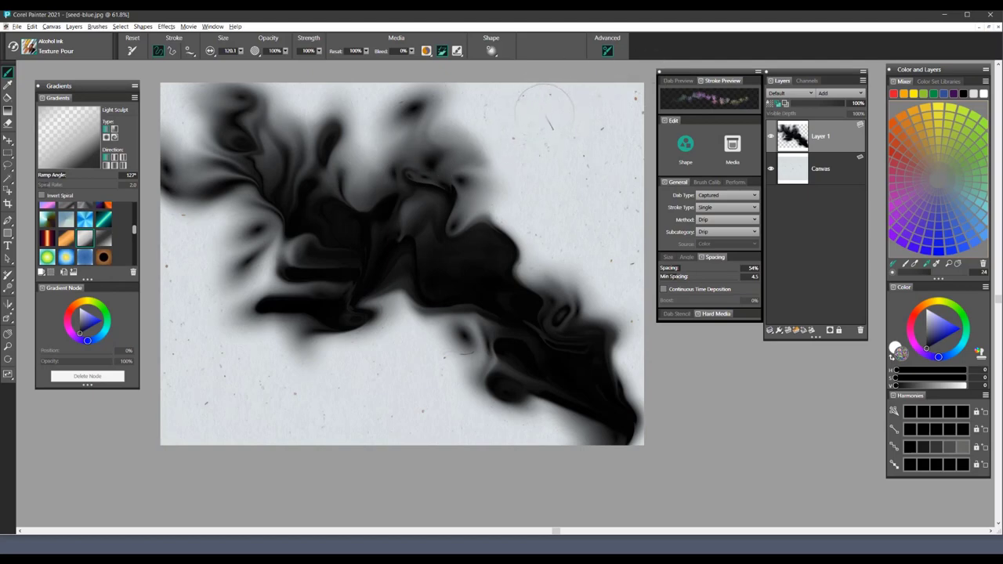
Step: Dab textured ink at the upper right, add a new Layer 2 and enlarge the brush
{"action": "mouse_move", "coordinate": [547, 117]}
{"action": "left_mouse_down"}
{"action": "mouse_move", "coordinate": [552, 174]}
{"action": "mouse_move", "coordinate": [576, 199]}
{"action": "mouse_move", "coordinate": [526, 266]}
{"action": "mouse_move", "coordinate": [569, 324]}
{"action": "mouse_move", "coordinate": [593, 324]}
{"action": "mouse_move", "coordinate": [615, 357]}
{"action": "left_mouse_up"}
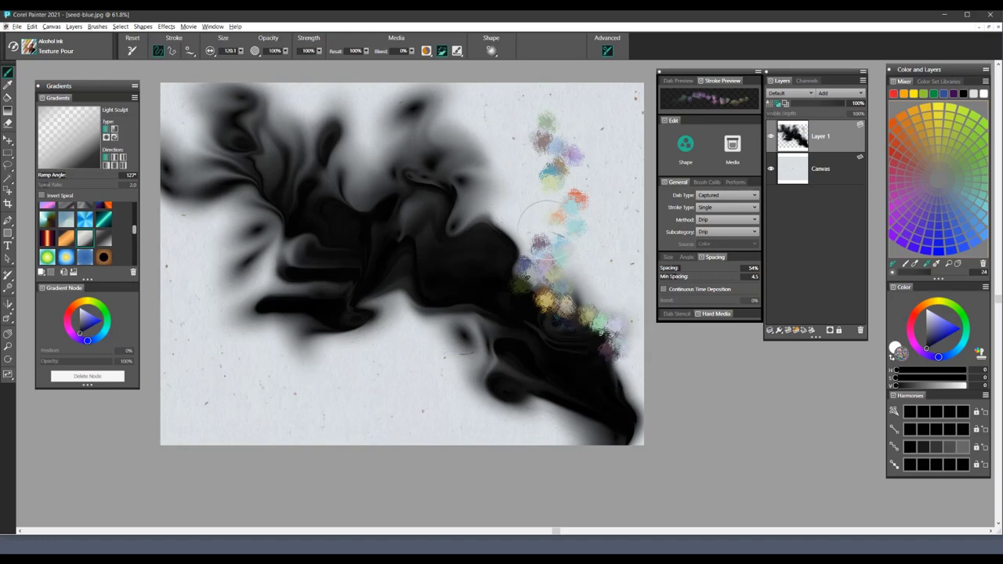
{"action": "left_click", "coordinate": [527, 179]}
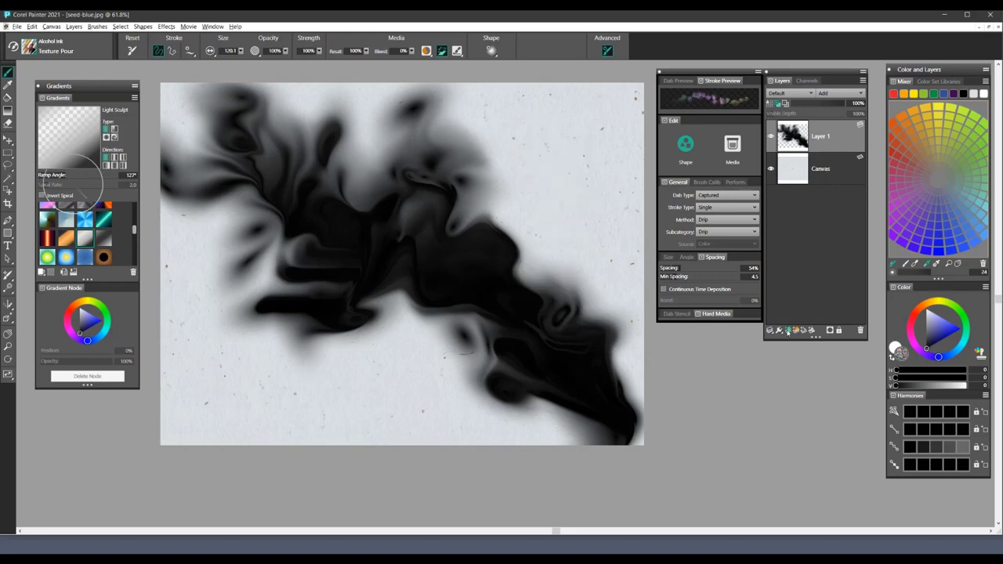
{"action": "left_click", "coordinate": [788, 330]}
{"action": "left_click_drag", "start_coordinate": [509, 150], "coordinate": [553, 100]}
Step: Test pink, blue, teal, green, yellow and orange dabs on Layer 2, blending them with a stroke
{"action": "left_click", "coordinate": [526, 165]}
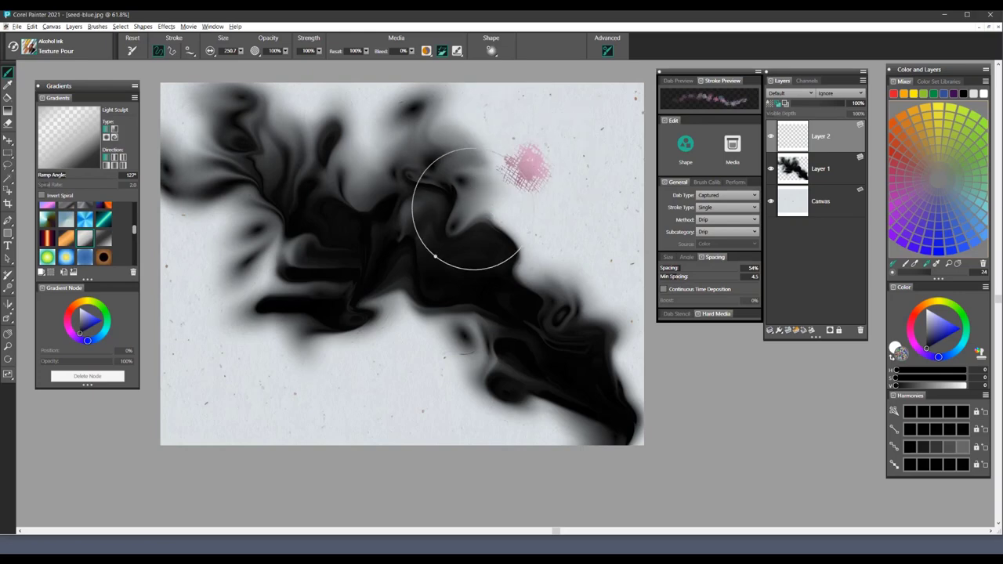
{"action": "left_click", "coordinate": [533, 231]}
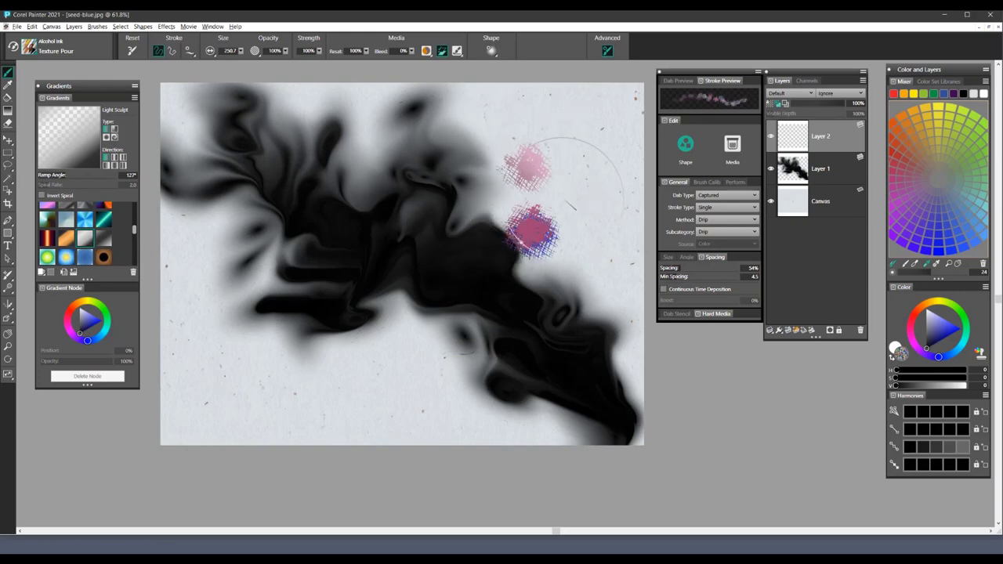
{"action": "left_click", "coordinate": [600, 183]}
{"action": "left_click", "coordinate": [520, 194]}
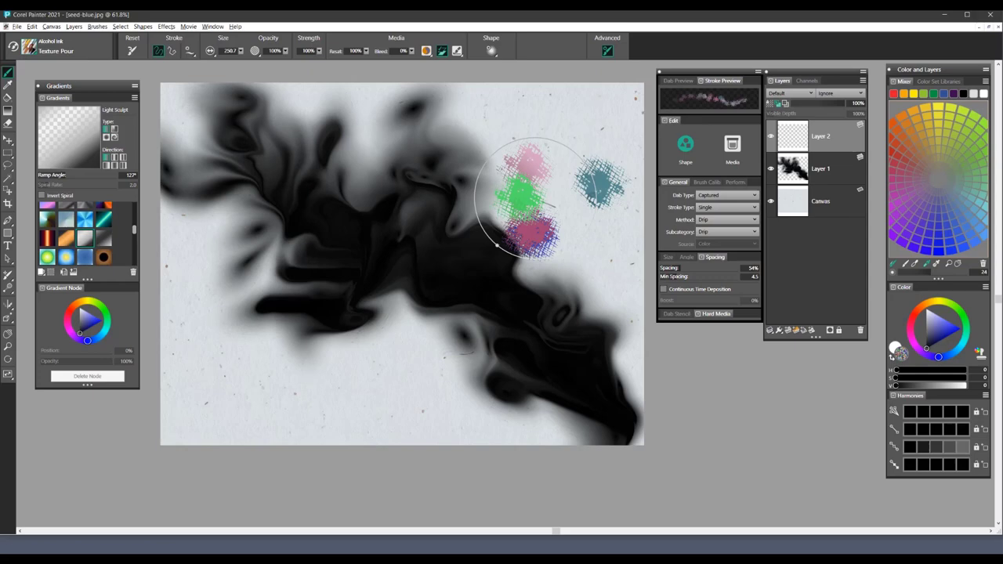
{"action": "left_click", "coordinate": [492, 154]}
{"action": "left_click", "coordinate": [540, 124]}
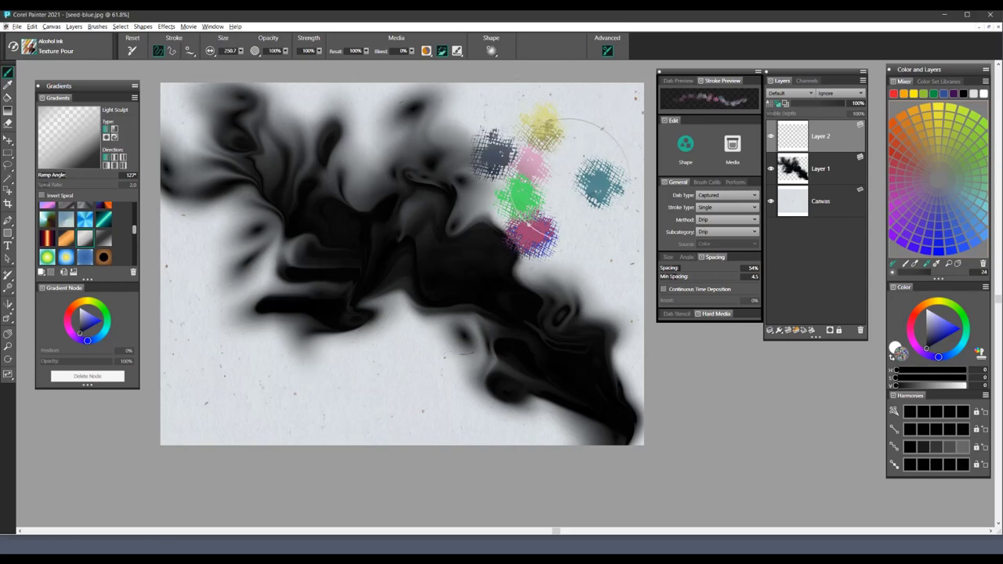
{"action": "left_click", "coordinate": [482, 287]}
{"action": "left_click", "coordinate": [564, 251]}
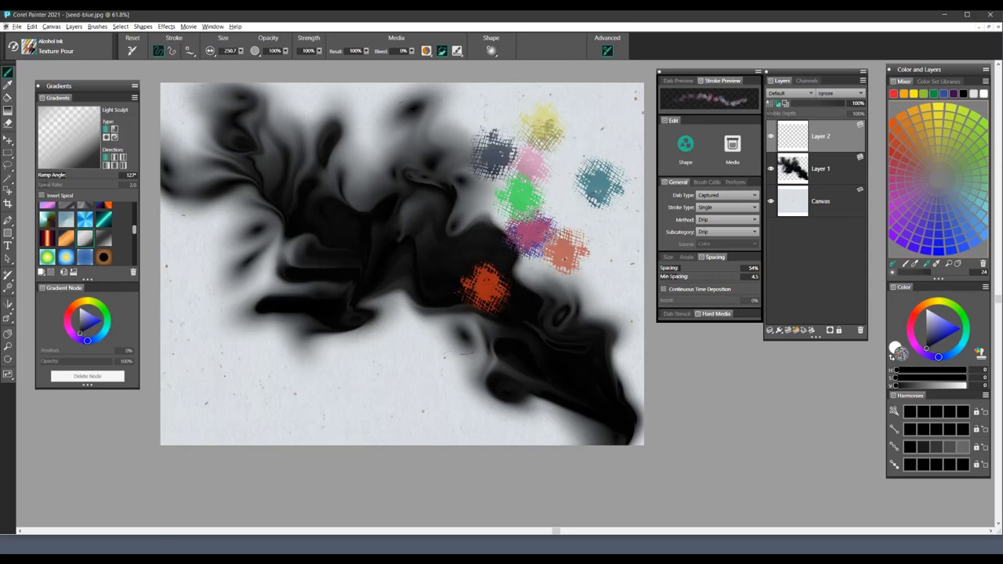
{"action": "left_click", "coordinate": [592, 225]}
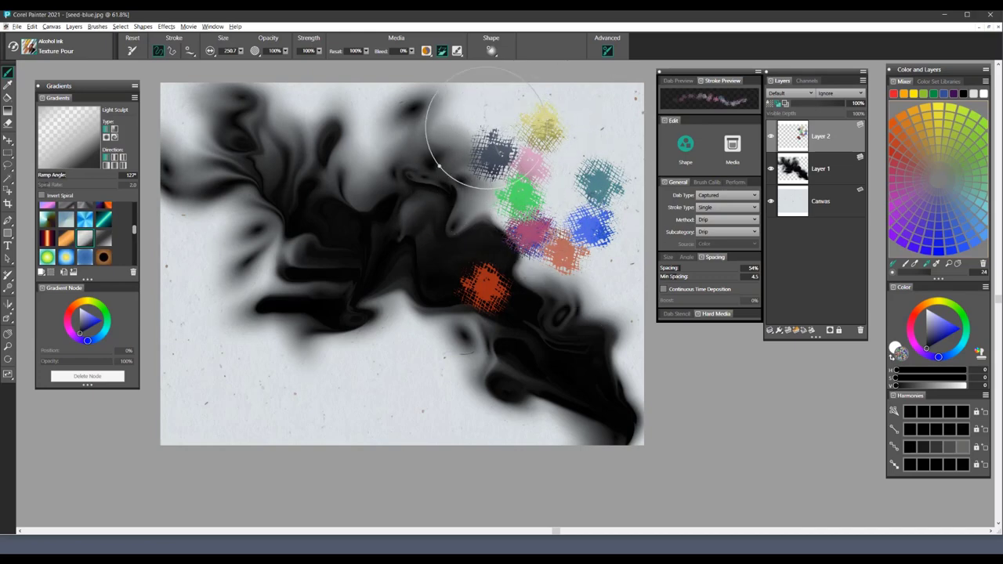
{"action": "left_click_drag", "start_coordinate": [477, 134], "coordinate": [584, 280]}
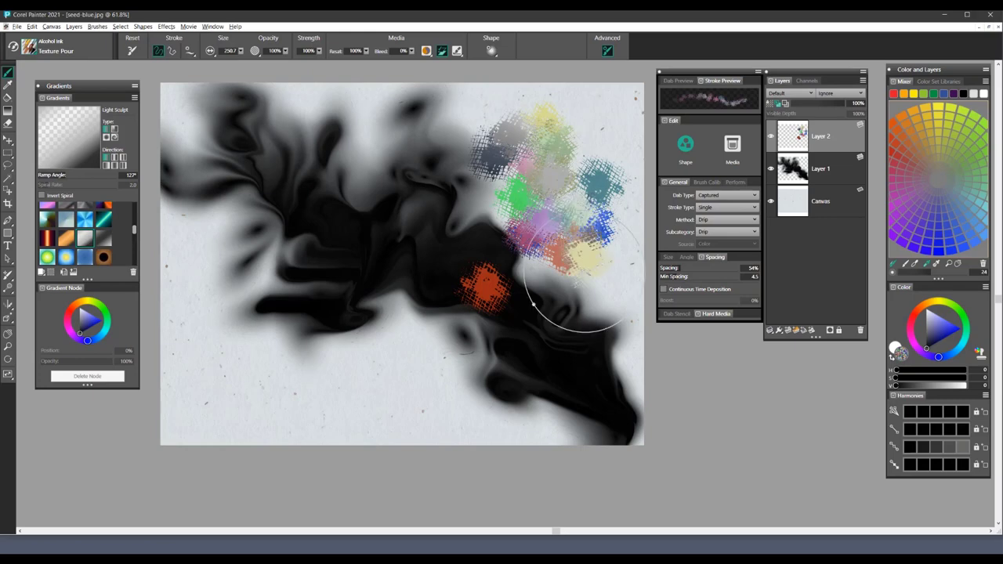
Step: Select all and delete to clear the trial dabs from Layer 2
{"action": "key", "text": "ctrl+a"}
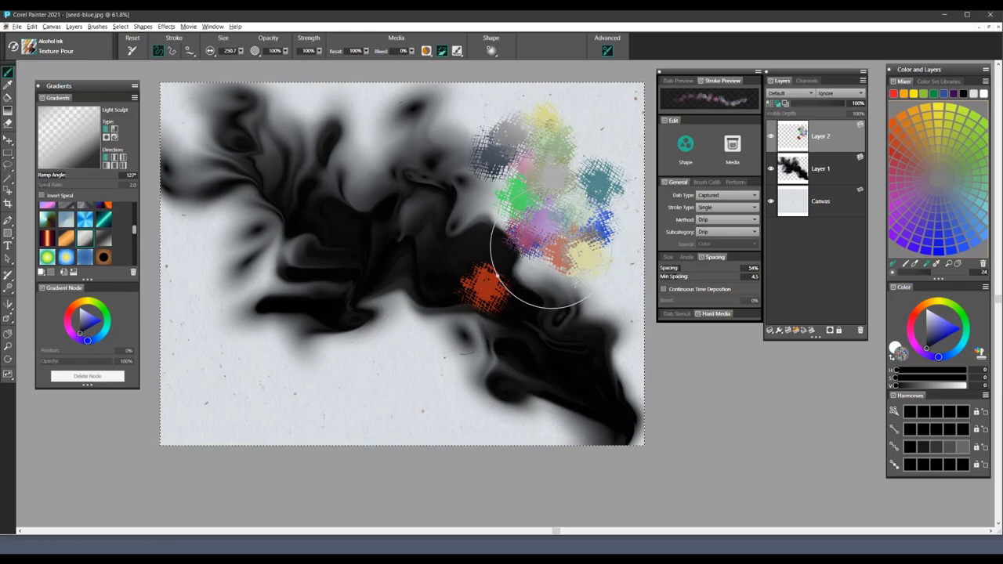
{"action": "key", "text": "Delete"}
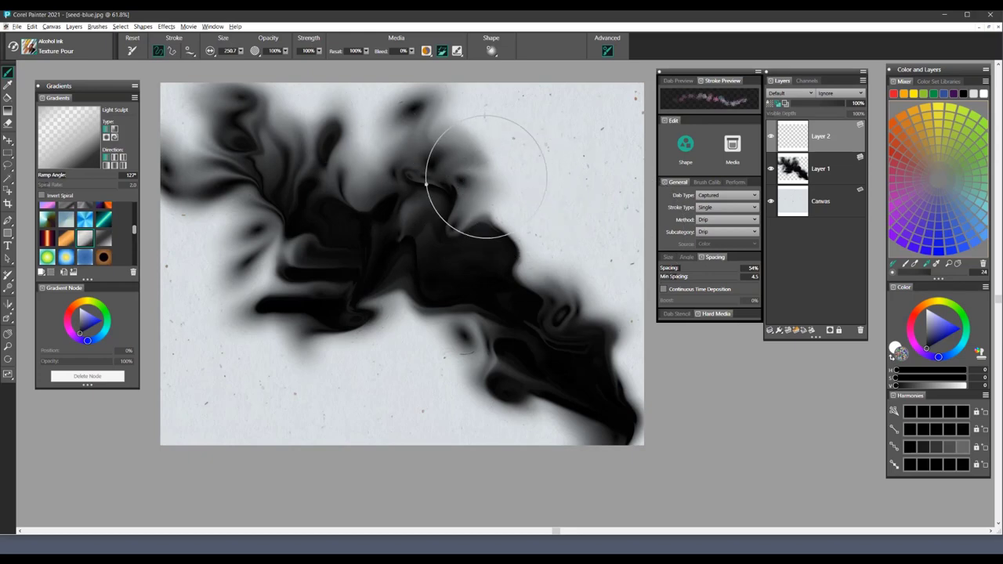
{"action": "left_click_drag", "start_coordinate": [486, 176], "coordinate": [459, 180]}
Step: Show the brush's media settings and pick an olive green swatch from the Color Set Libraries
{"action": "left_click", "coordinate": [732, 144]}
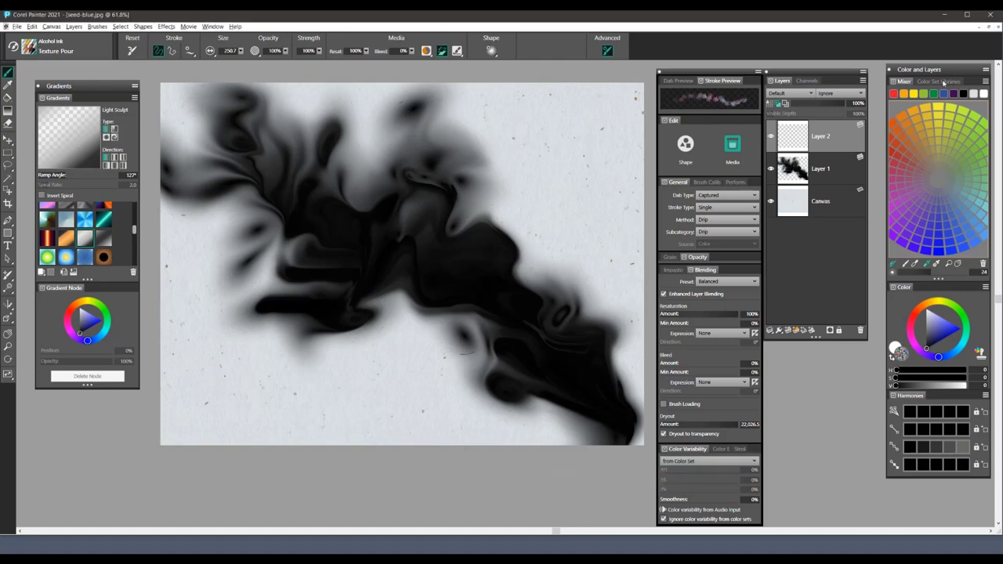
{"action": "left_click", "coordinate": [943, 82]}
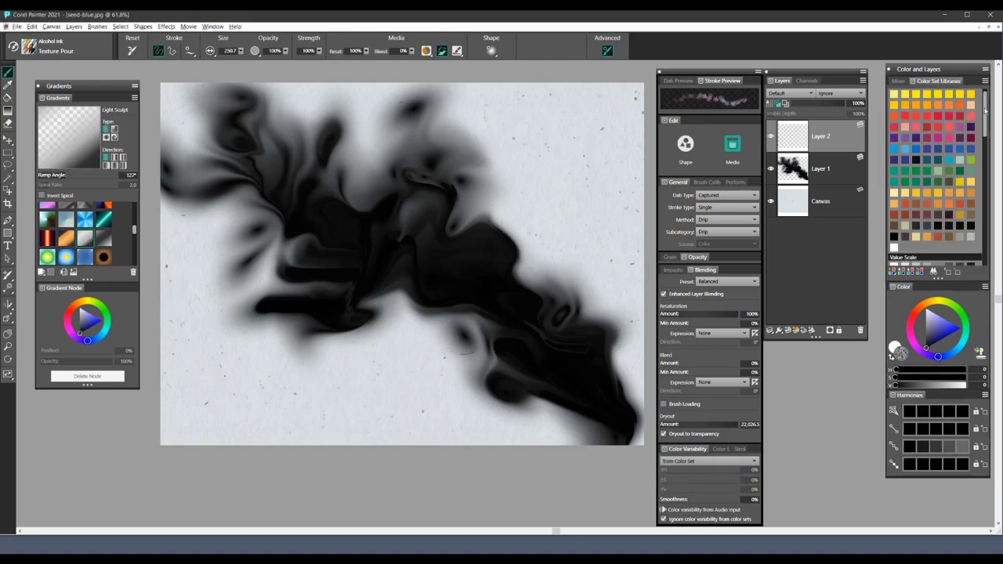
{"action": "left_click_drag", "start_coordinate": [985, 111], "coordinate": [984, 161]}
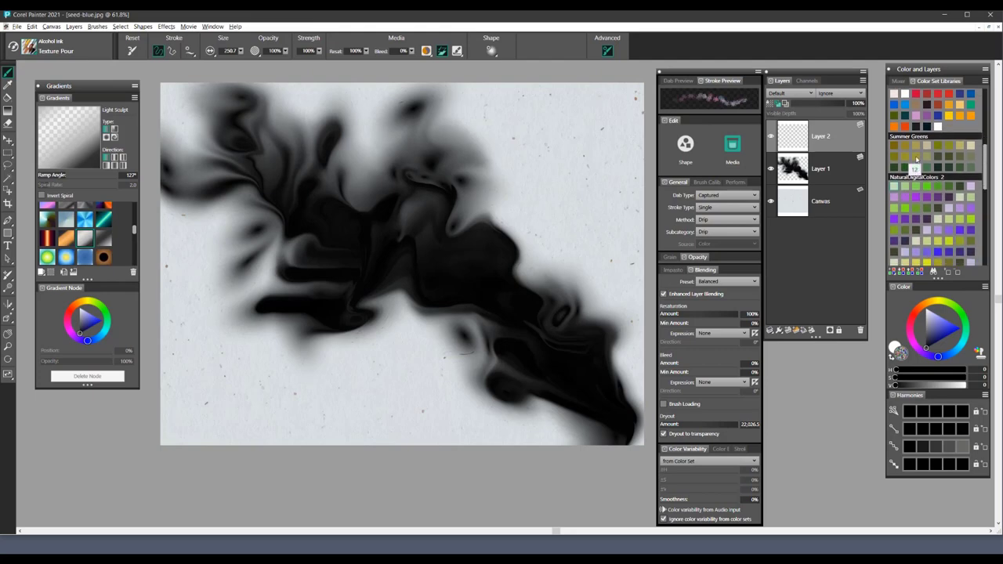
{"action": "left_click", "coordinate": [905, 157]}
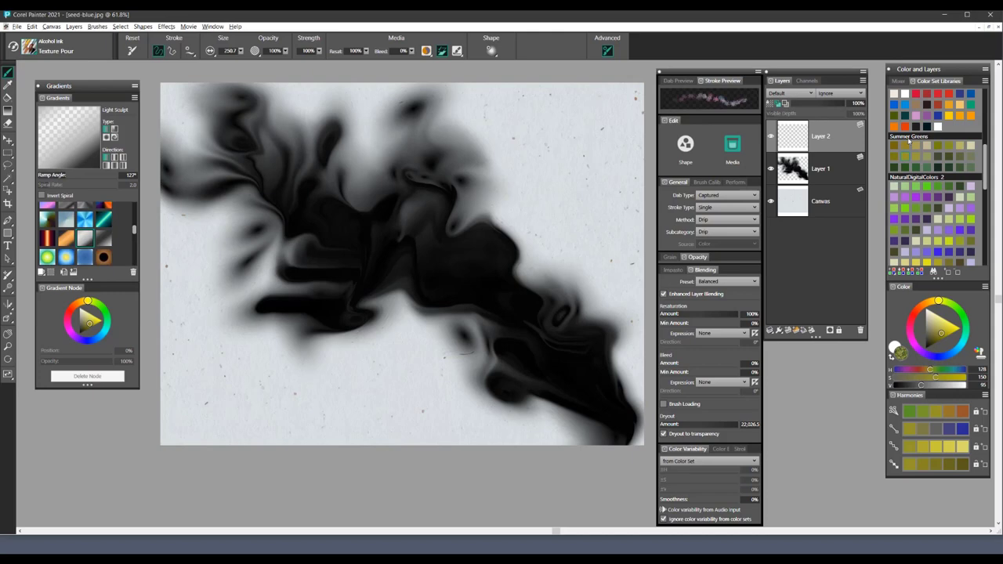
Step: Dab pale and dark olive textured ink across the pour's top right, right side and middle
{"action": "left_click", "coordinate": [474, 182]}
{"action": "left_click", "coordinate": [533, 228]}
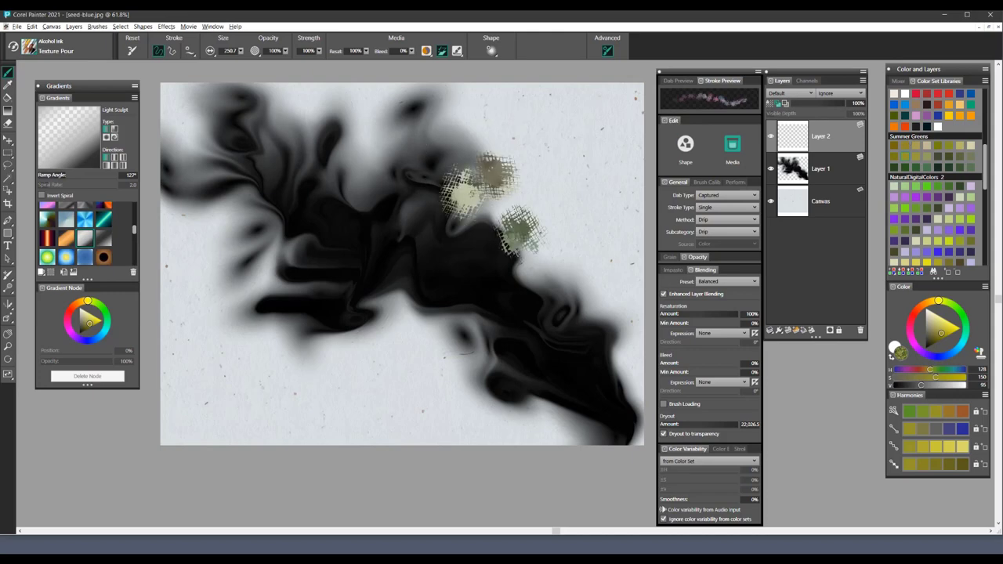
{"action": "mouse_move", "coordinate": [540, 200]}
{"action": "left_mouse_down"}
{"action": "mouse_move", "coordinate": [548, 169]}
{"action": "mouse_move", "coordinate": [584, 195]}
{"action": "mouse_move", "coordinate": [587, 250]}
{"action": "mouse_move", "coordinate": [341, 396]}
{"action": "left_mouse_up"}
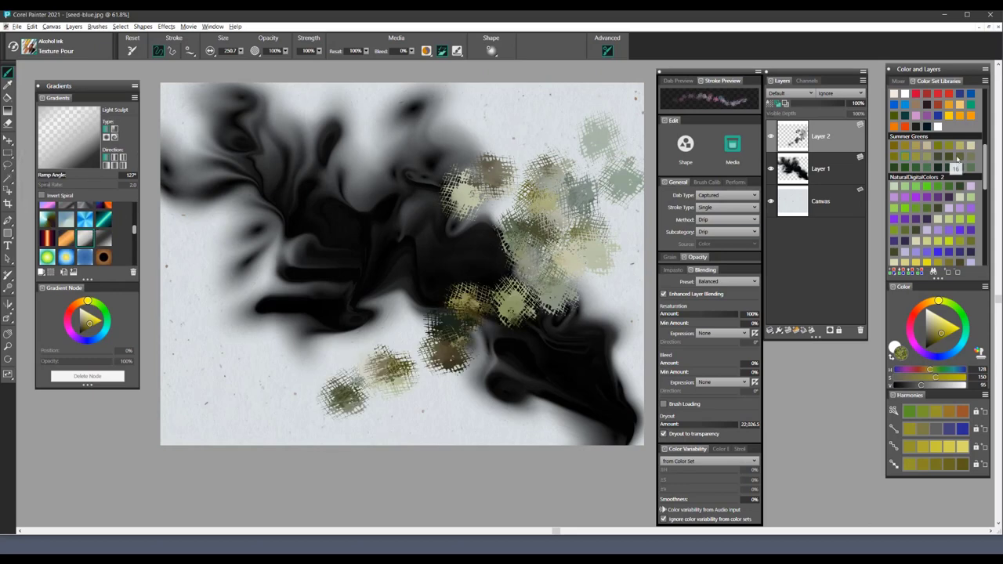
{"action": "left_click_drag", "start_coordinate": [403, 220], "coordinate": [454, 286]}
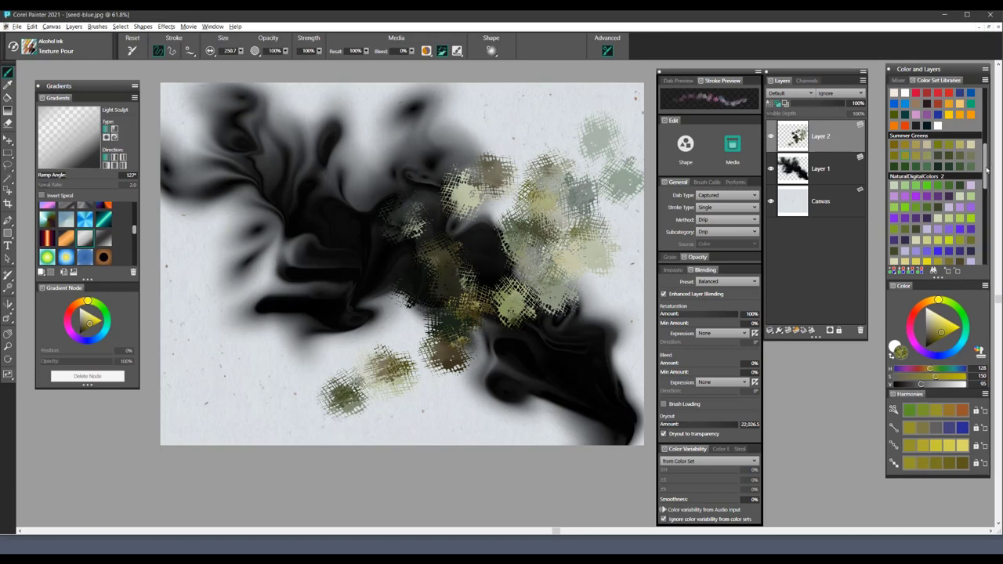
Step: Dab pink-red and muted dark purple ink into the pour's centre cluster
{"action": "left_click_drag", "start_coordinate": [986, 162], "coordinate": [984, 227]}
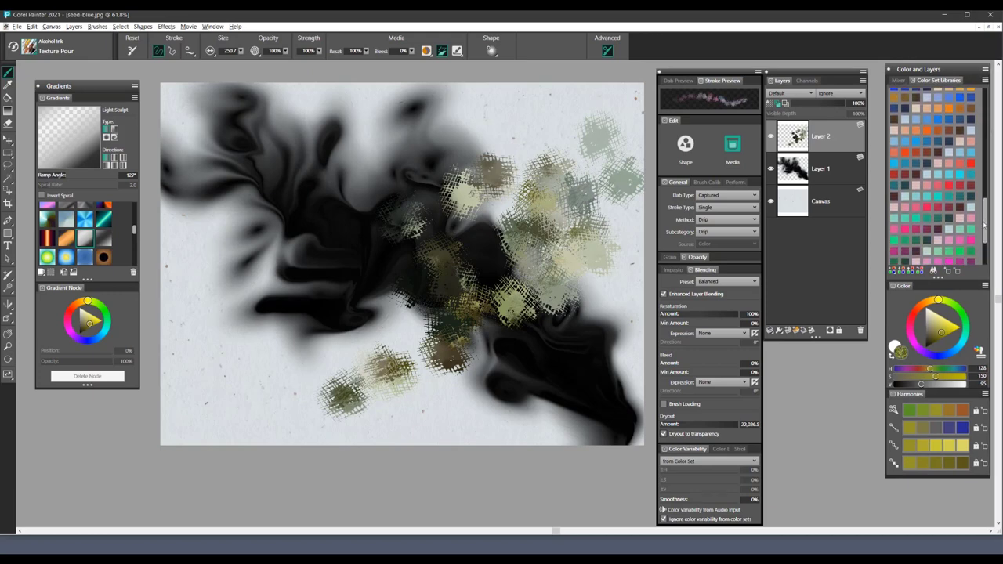
{"action": "left_click", "coordinate": [926, 206]}
{"action": "left_click_drag", "start_coordinate": [480, 221], "coordinate": [462, 255]}
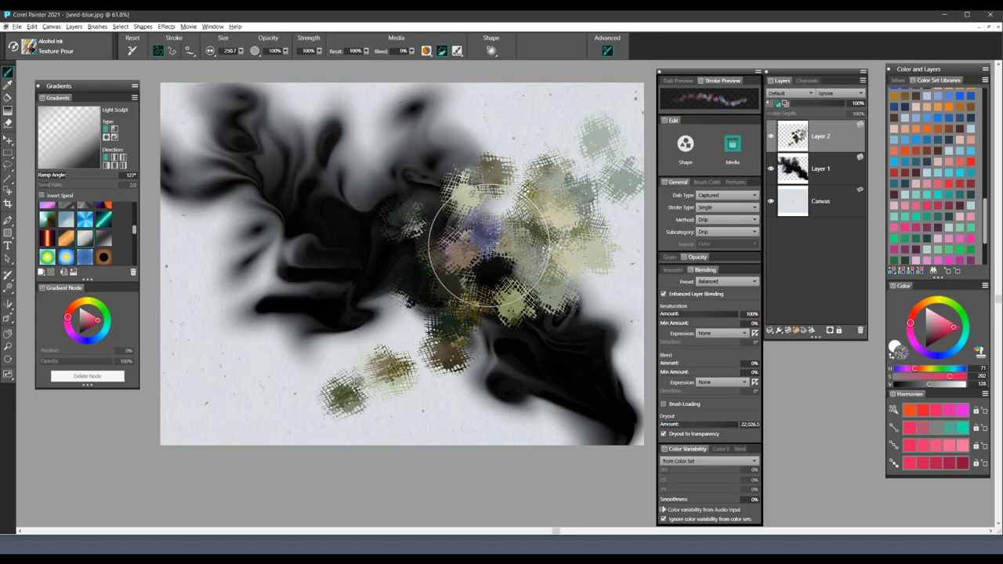
{"action": "left_click", "coordinate": [938, 228]}
{"action": "left_click_drag", "start_coordinate": [478, 149], "coordinate": [470, 188]}
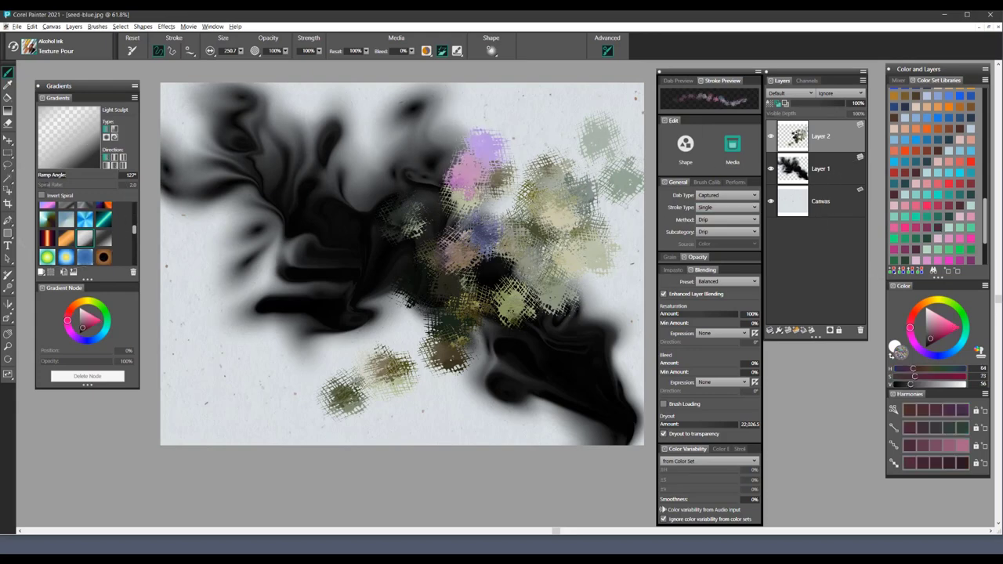
{"action": "left_click_drag", "start_coordinate": [400, 267], "coordinate": [376, 282]}
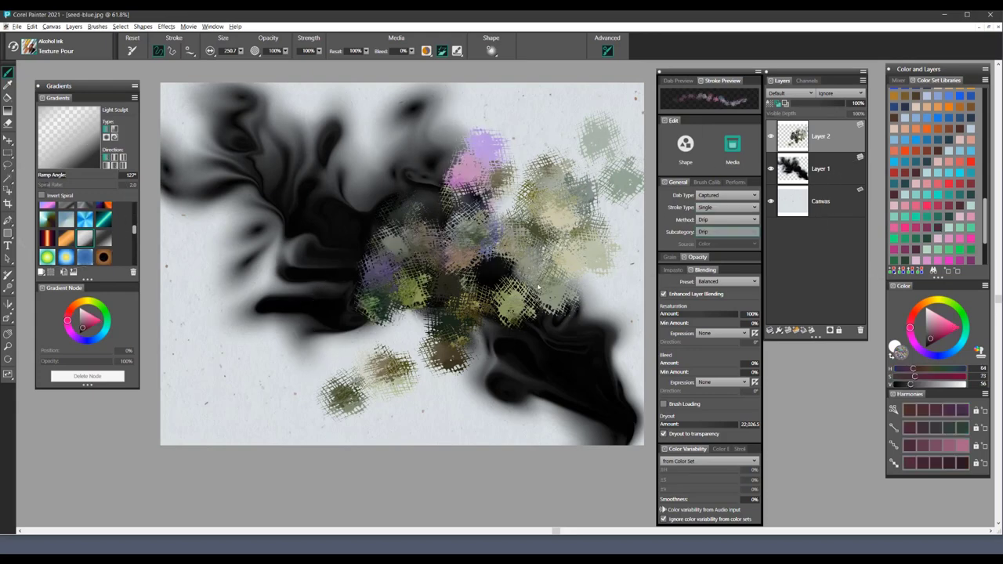
{"action": "left_click_drag", "start_coordinate": [987, 216], "coordinate": [985, 104]}
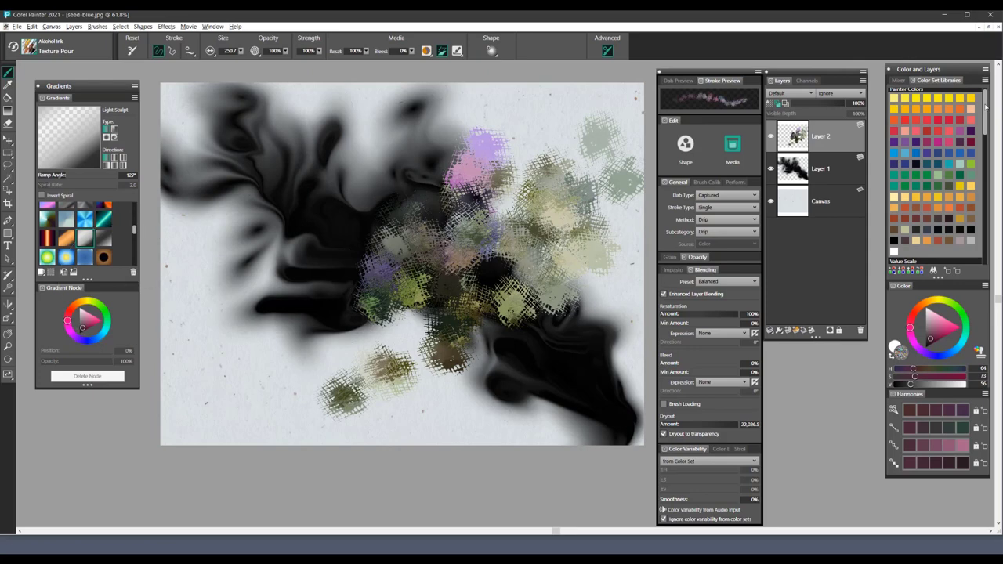
Step: Set colour variability to come from the gradient and test grey crosshatch dabs at the left
{"action": "left_click", "coordinate": [685, 461]}
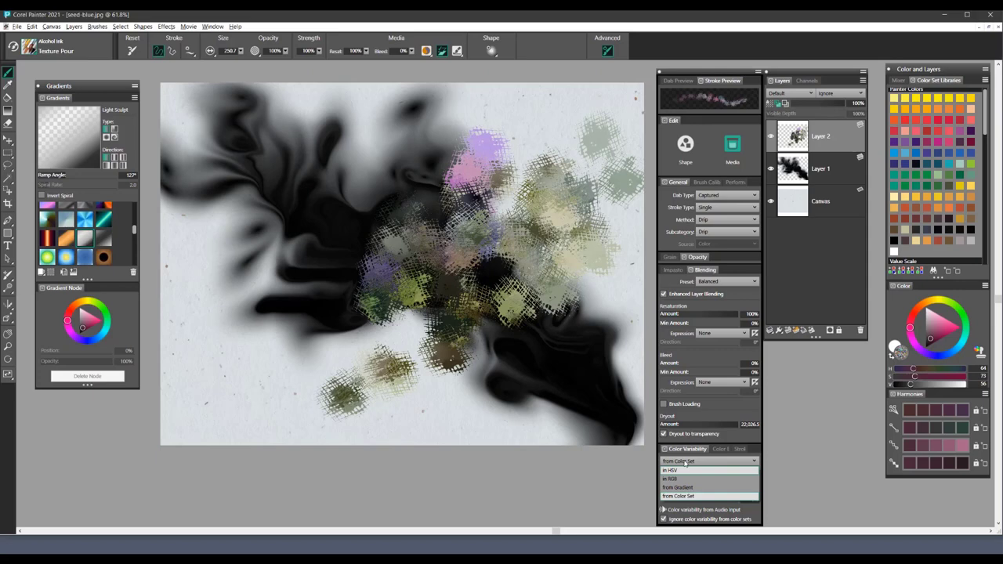
{"action": "left_click", "coordinate": [685, 488]}
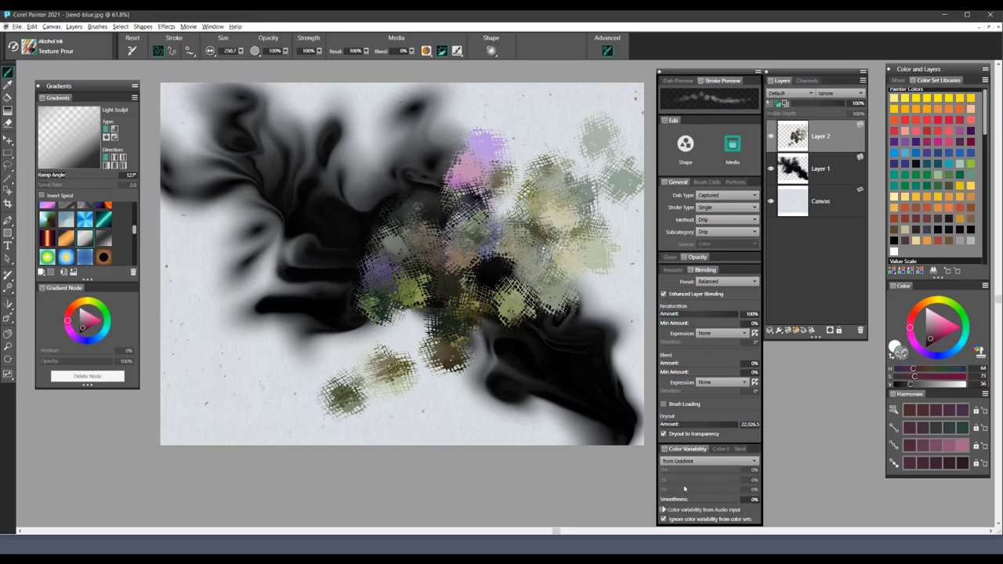
{"action": "left_click_drag", "start_coordinate": [196, 249], "coordinate": [270, 267]}
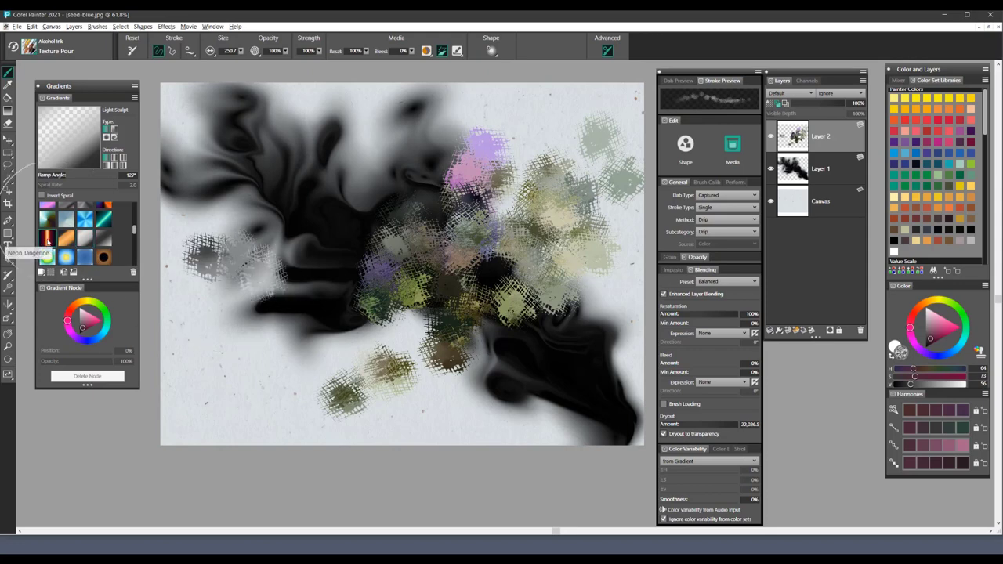
Step: Paint orange-red Neon Tangerine gradient dabs at the left of the canvas
{"action": "left_click", "coordinate": [47, 238]}
{"action": "mouse_move", "coordinate": [216, 212]}
{"action": "left_mouse_down"}
{"action": "mouse_move", "coordinate": [235, 263]}
{"action": "mouse_move", "coordinate": [368, 337]}
{"action": "left_mouse_up"}
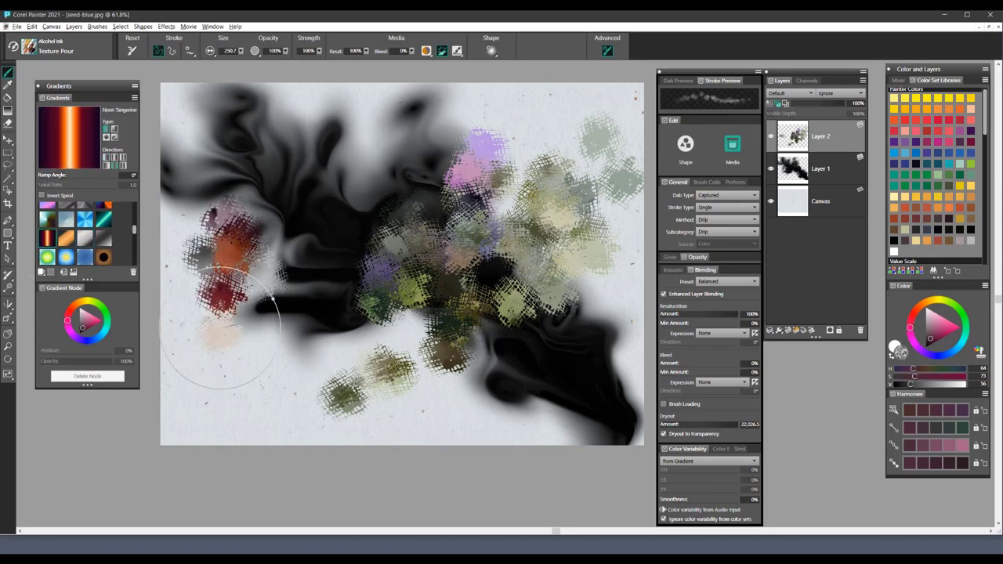
{"action": "left_click_drag", "start_coordinate": [328, 251], "coordinate": [325, 279]}
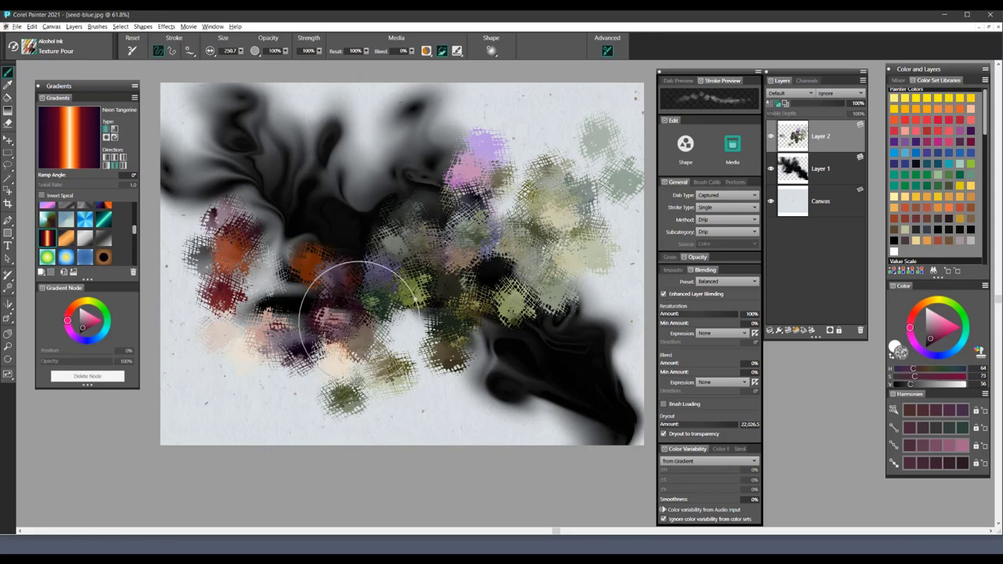
{"action": "mouse_move", "coordinate": [134, 230]}
{"action": "left_mouse_down"}
{"action": "mouse_move", "coordinate": [138, 257]}
{"action": "mouse_move", "coordinate": [135, 235]}
{"action": "left_mouse_up"}
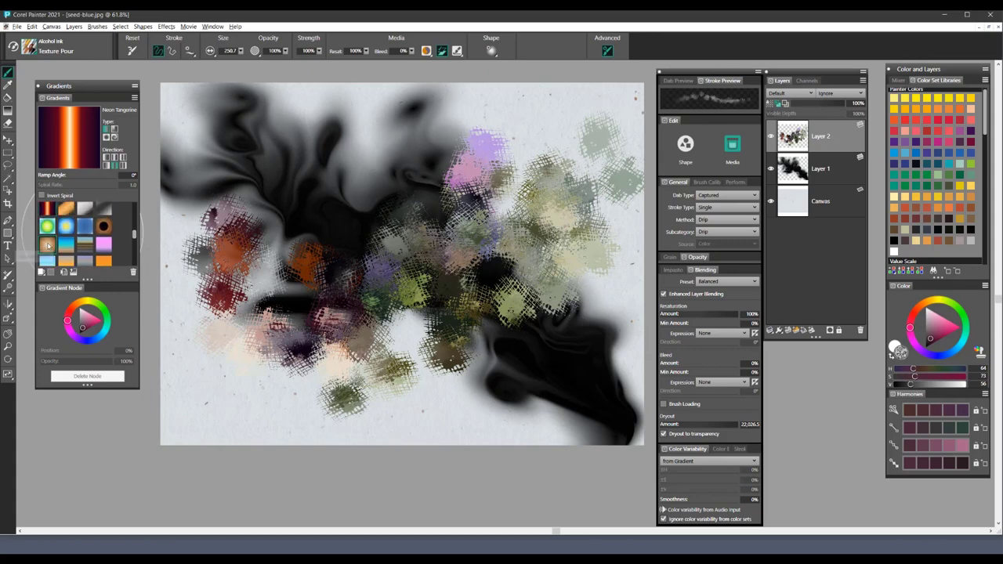
Step: Paint Simple Flesh gradient dabs down through the centre, then delete all dabs from Layer 2
{"action": "left_click", "coordinate": [47, 244]}
{"action": "left_click_drag", "start_coordinate": [236, 146], "coordinate": [356, 244]}
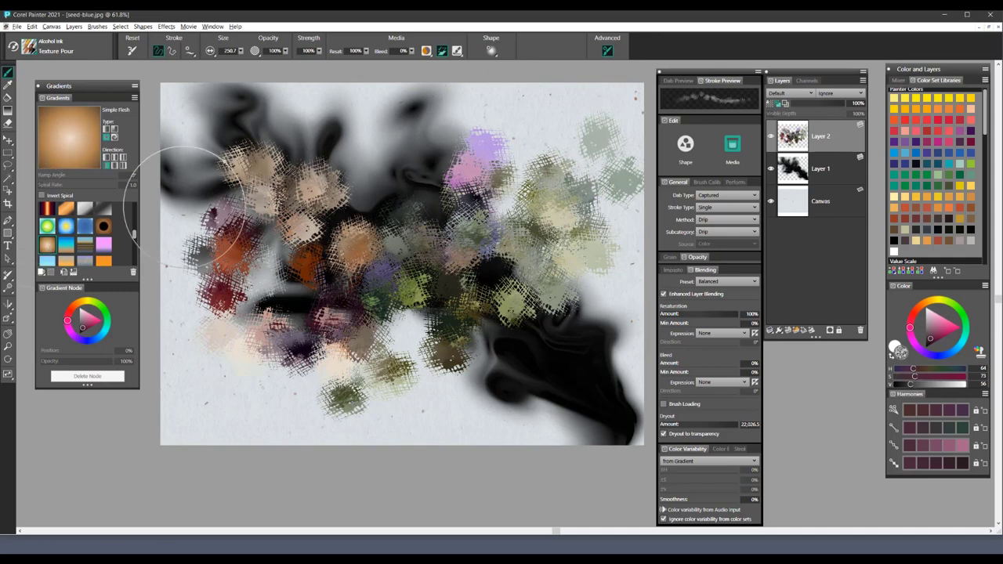
{"action": "left_click_drag", "start_coordinate": [337, 129], "coordinate": [356, 185]}
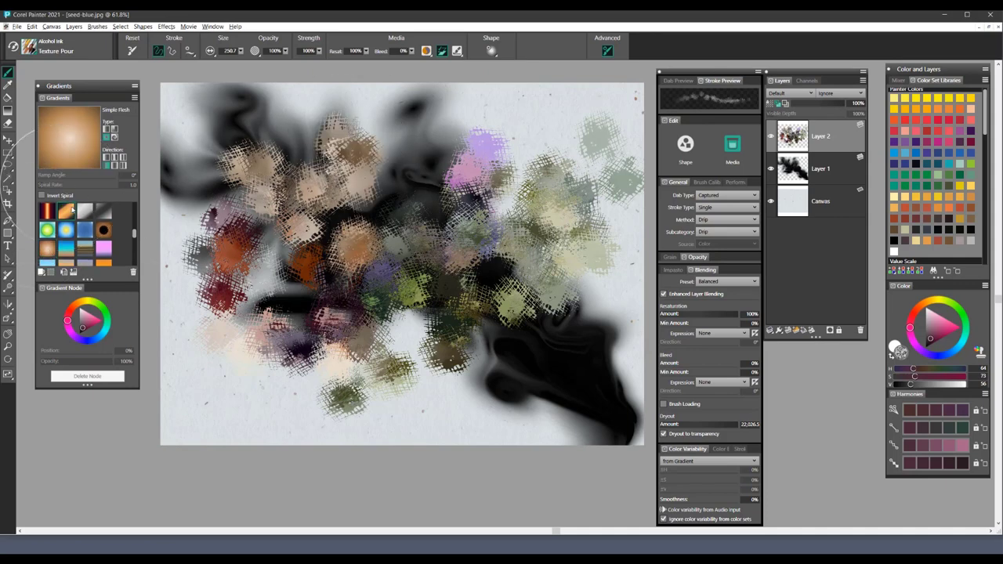
{"action": "mouse_move", "coordinate": [395, 149]}
{"action": "left_mouse_down"}
{"action": "mouse_move", "coordinate": [399, 235]}
{"action": "mouse_move", "coordinate": [444, 327]}
{"action": "left_mouse_up"}
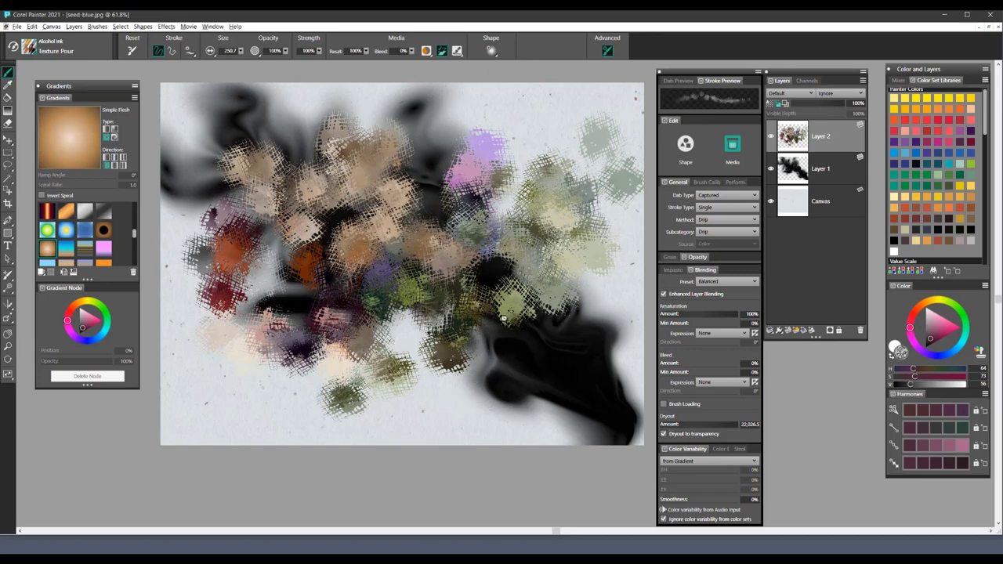
{"action": "key", "text": "Delete"}
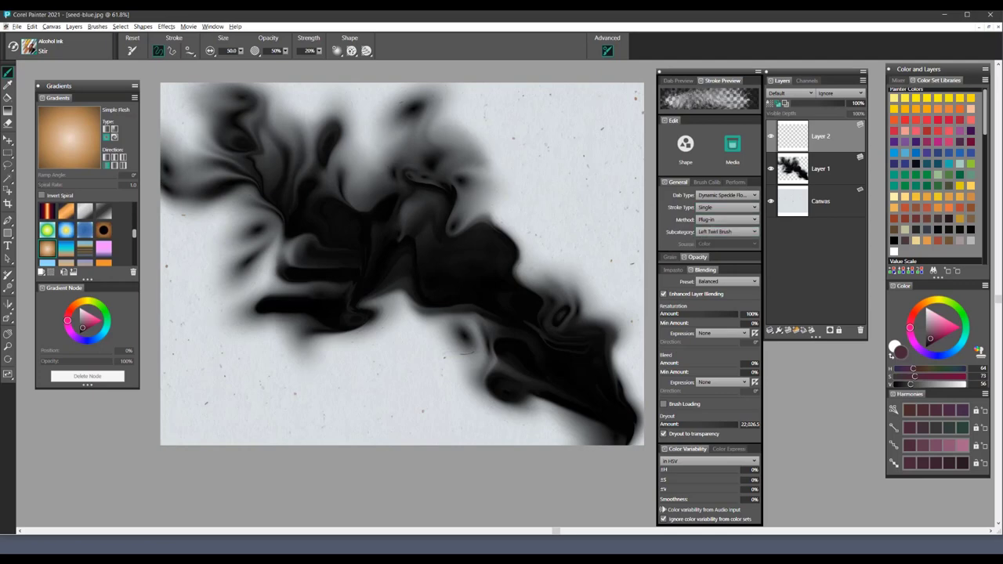
Step: On Layer 1, stir a curl into the ink at right and smear the right edge outward
{"action": "left_click", "coordinate": [838, 168]}
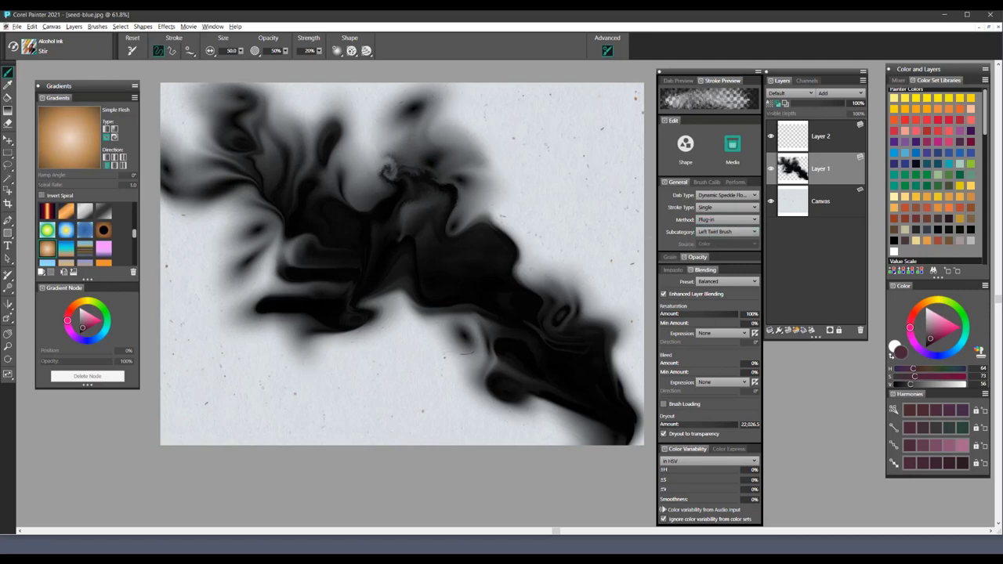
{"action": "mouse_move", "coordinate": [470, 224]}
{"action": "left_mouse_down"}
{"action": "mouse_move", "coordinate": [486, 216]}
{"action": "mouse_move", "coordinate": [482, 205]}
{"action": "mouse_move", "coordinate": [471, 213]}
{"action": "left_mouse_up"}
{"action": "left_click_drag", "start_coordinate": [514, 263], "coordinate": [545, 294]}
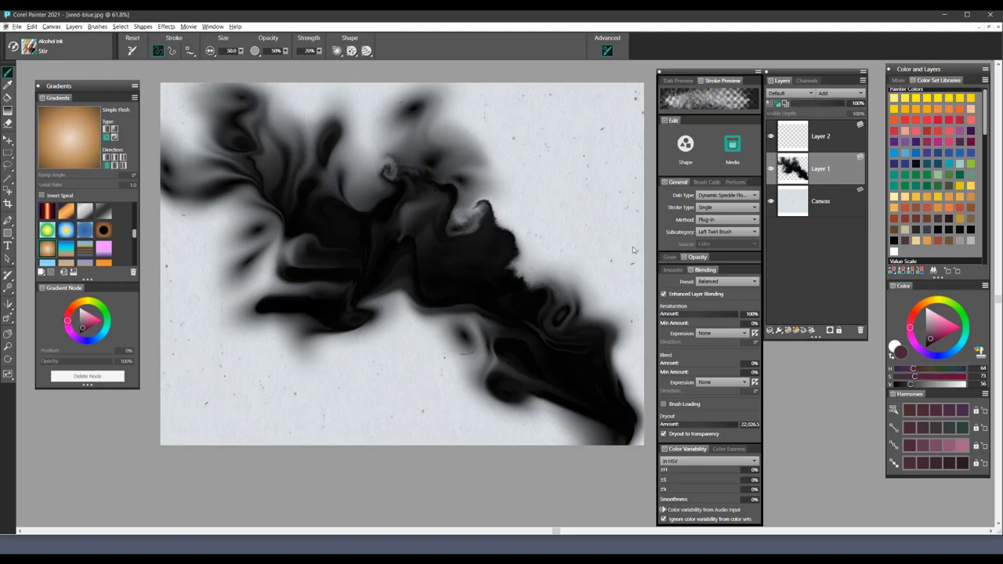
Step: Stir small swirls near the top of the ink and drag the right and lower edges ragged
{"action": "left_click", "coordinate": [833, 136]}
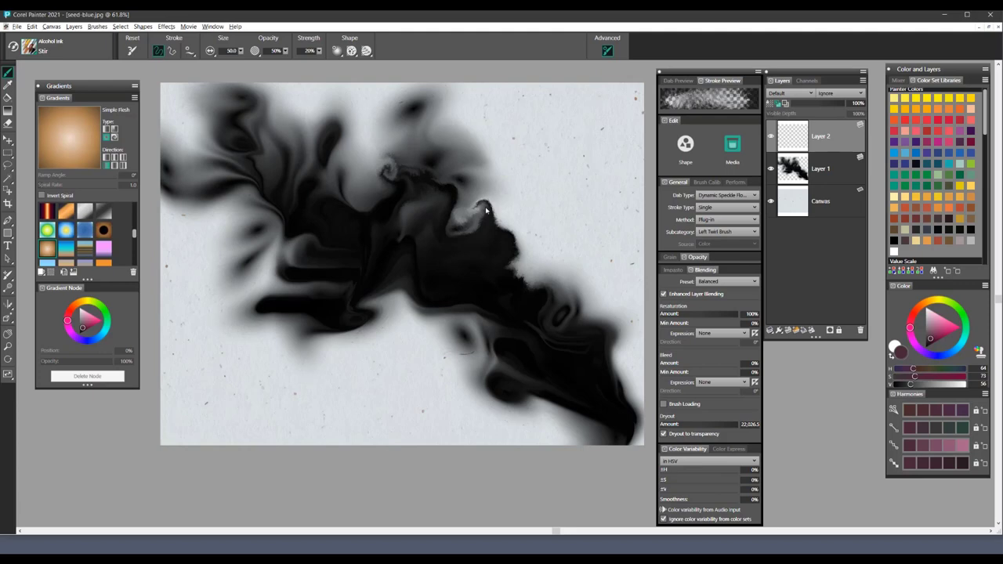
{"action": "left_click", "coordinate": [822, 168]}
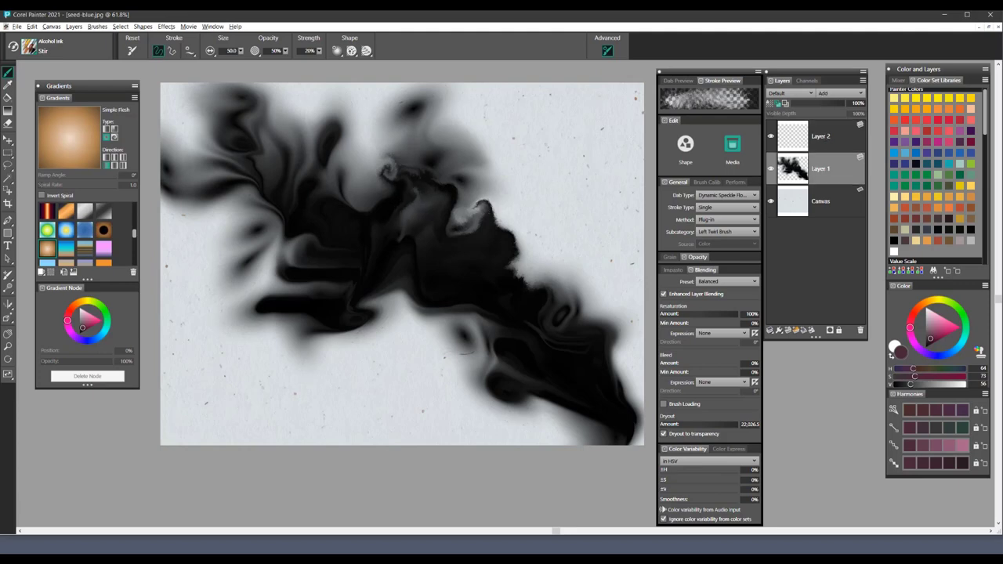
{"action": "left_click_drag", "start_coordinate": [390, 166], "coordinate": [382, 168]}
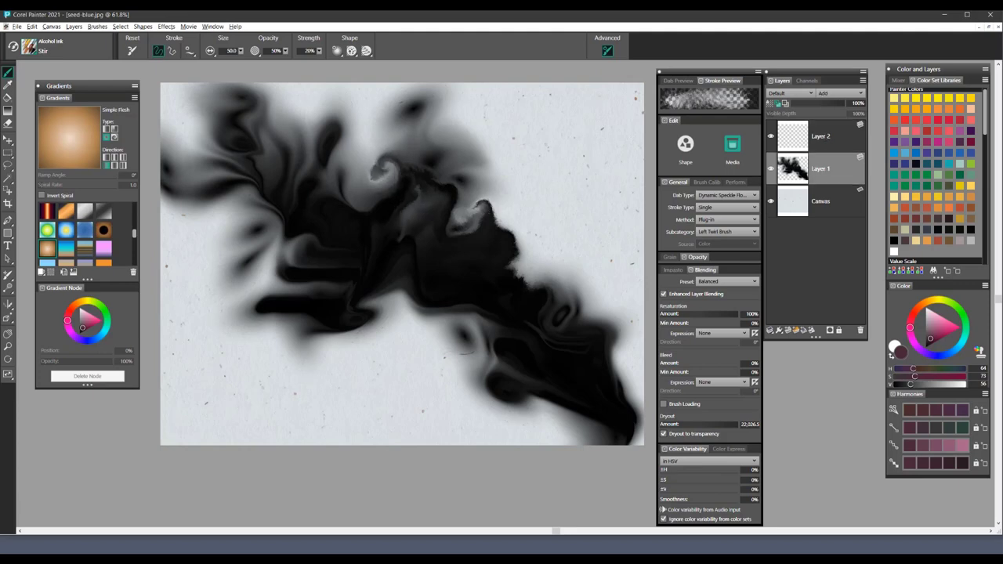
{"action": "mouse_move", "coordinate": [342, 138]}
{"action": "left_mouse_down"}
{"action": "mouse_move", "coordinate": [335, 154]}
{"action": "mouse_move", "coordinate": [349, 138]}
{"action": "left_mouse_up"}
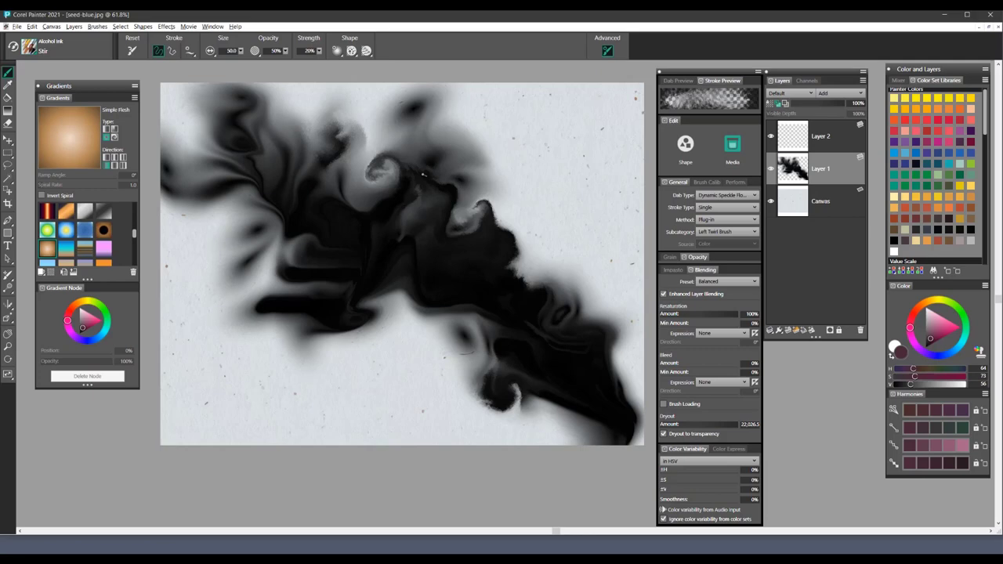
{"action": "left_click_drag", "start_coordinate": [515, 239], "coordinate": [530, 308]}
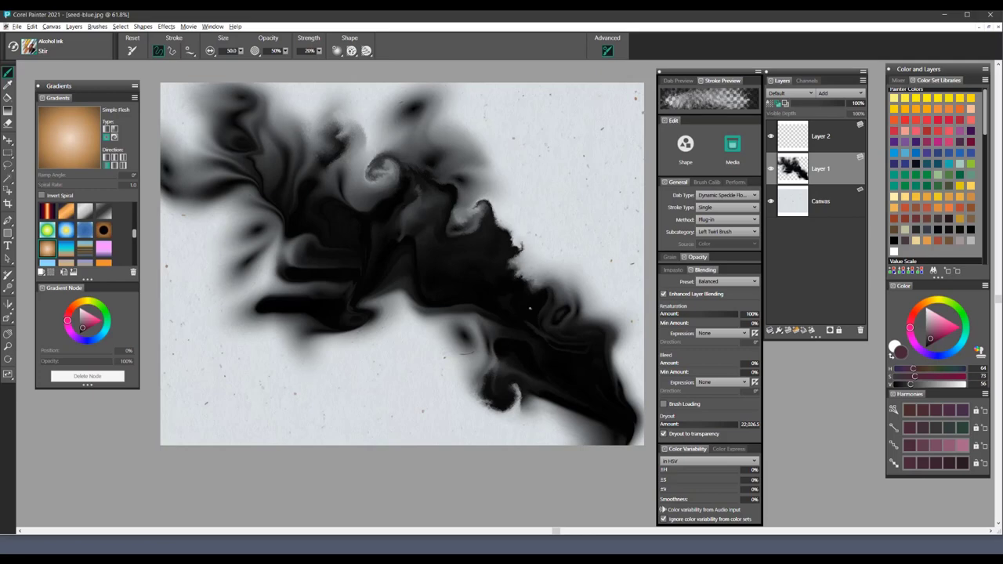
{"action": "mouse_move", "coordinate": [369, 307]}
{"action": "left_mouse_down"}
{"action": "mouse_move", "coordinate": [345, 332]}
{"action": "mouse_move", "coordinate": [263, 313]}
{"action": "left_mouse_up"}
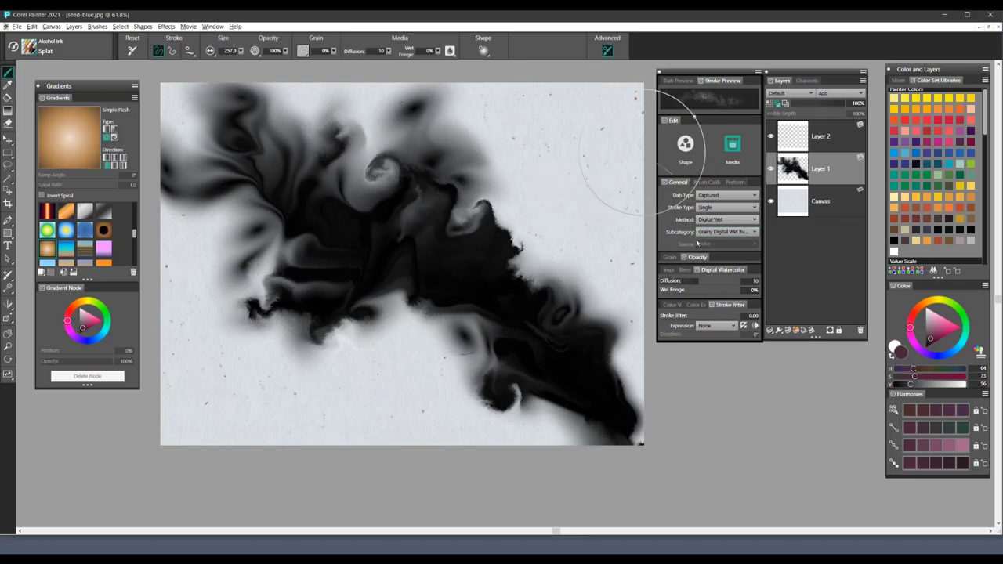
Step: On Layer 2, splat speckled ink near the upper right and over the ink centre
{"action": "left_click", "coordinate": [844, 142]}
{"action": "left_click", "coordinate": [549, 166]}
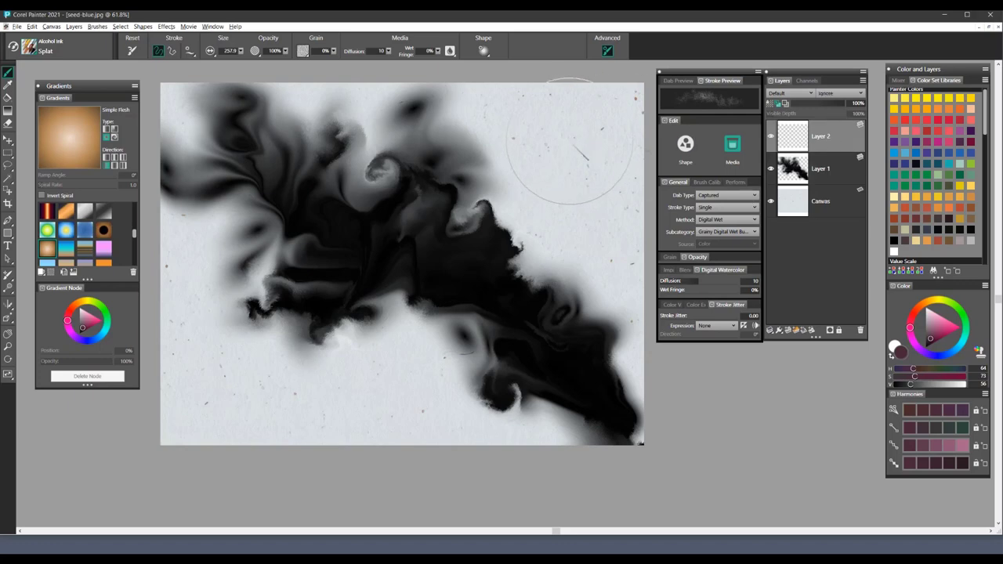
{"action": "left_click", "coordinate": [452, 242]}
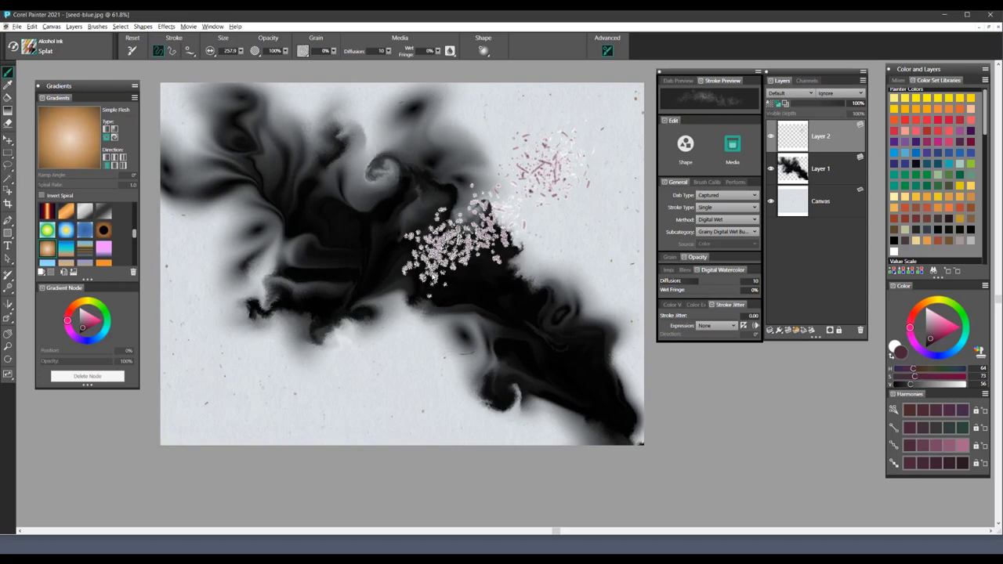
Step: Set Layer 2's composite method to Gel and scatter reddish splatter at upper right and lower left
{"action": "left_click", "coordinate": [793, 94]}
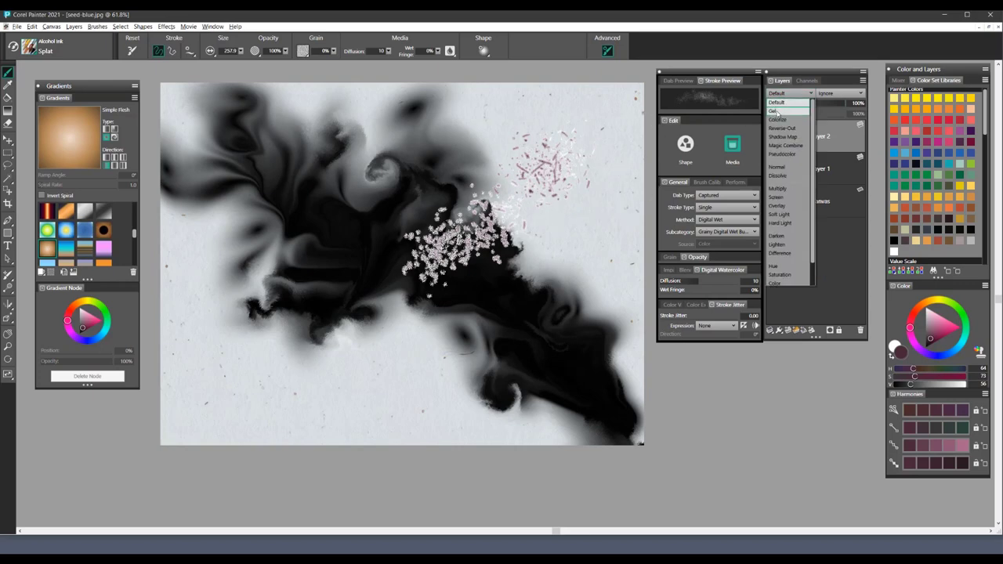
{"action": "left_click", "coordinate": [774, 112]}
{"action": "left_click", "coordinate": [534, 221]}
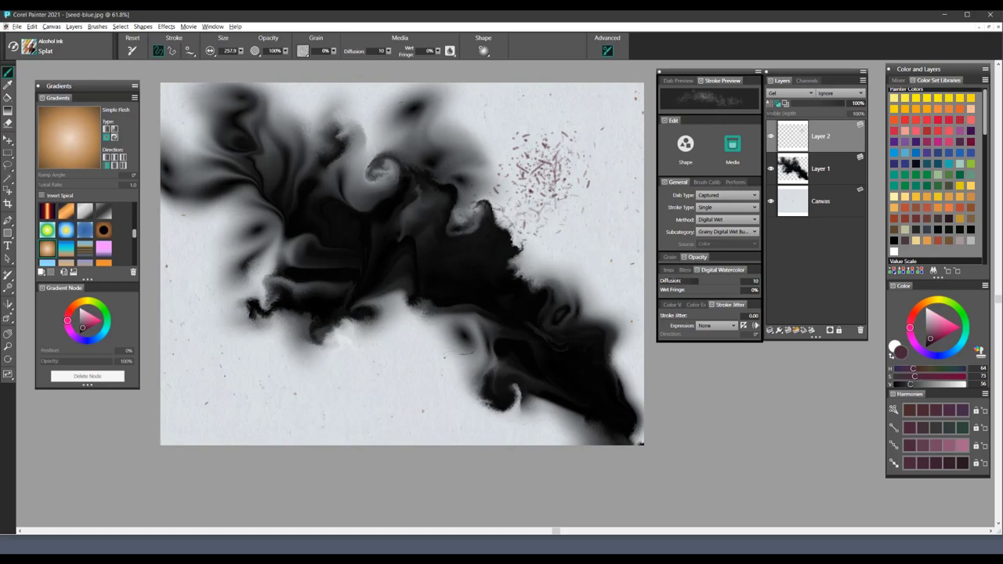
{"action": "left_click_drag", "start_coordinate": [337, 345], "coordinate": [258, 364]}
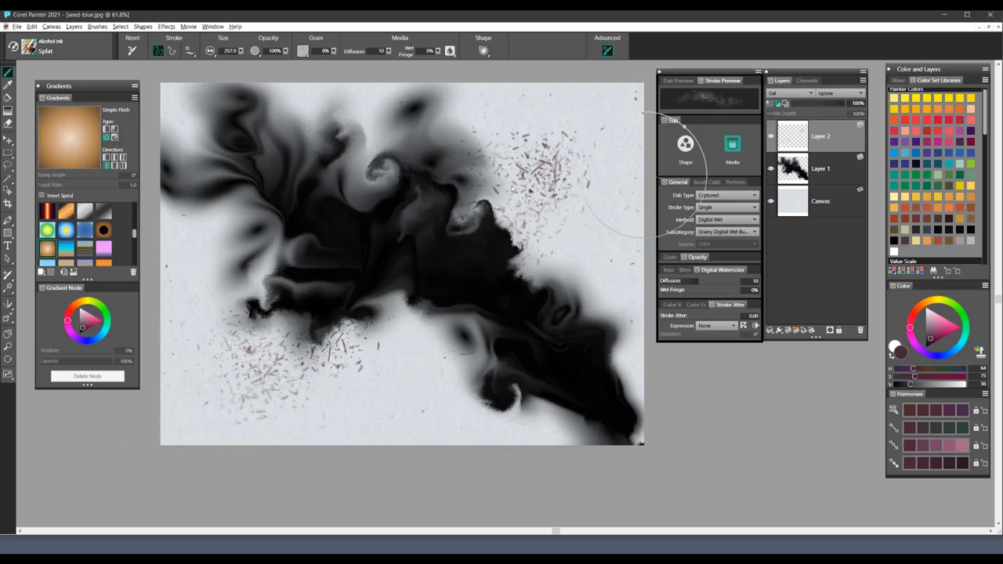
{"action": "left_click_drag", "start_coordinate": [394, 303], "coordinate": [514, 366]}
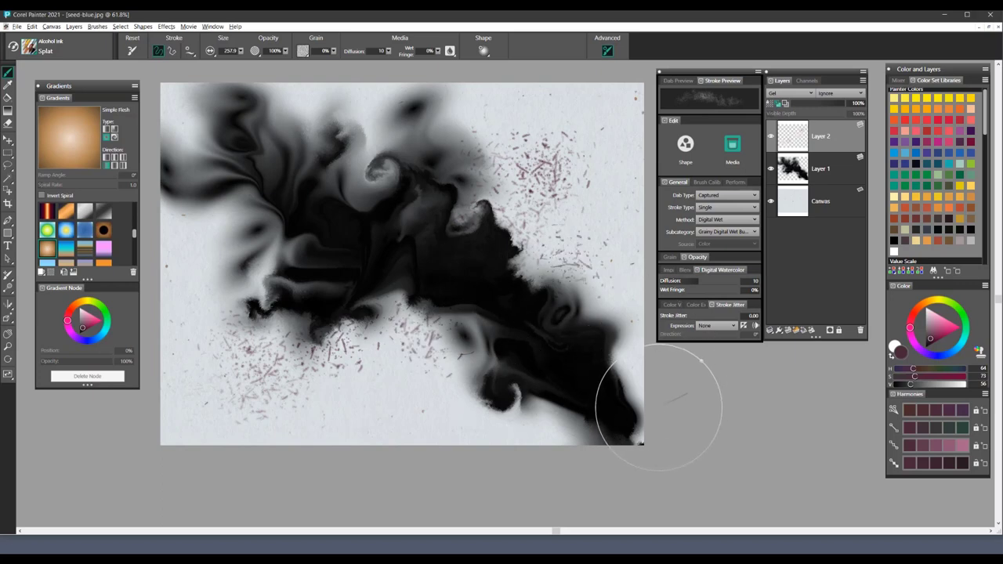
Step: Add faint pink spatter at the upper right on Layer 1, ending with Layer 1 selected
{"action": "left_click", "coordinate": [836, 175]}
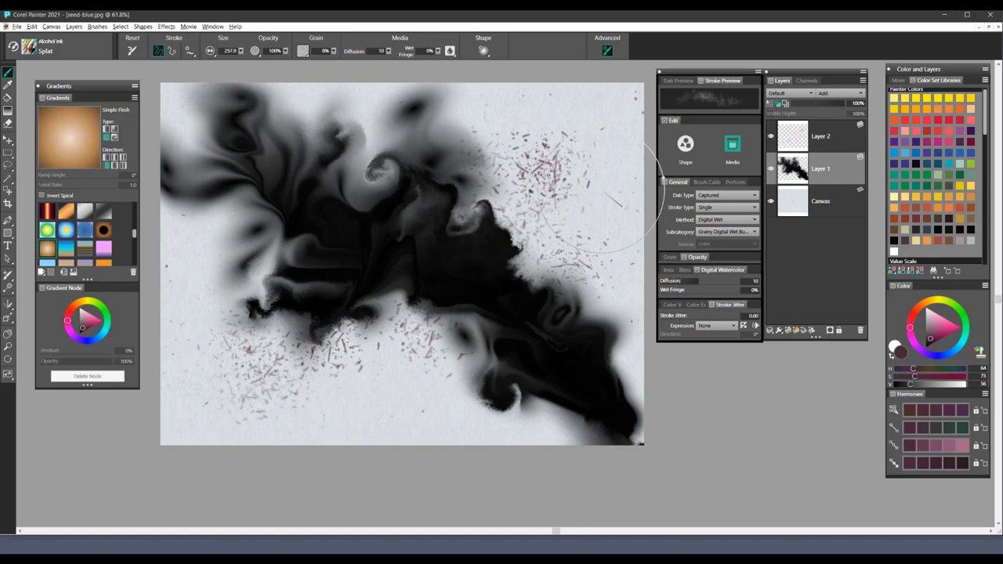
{"action": "left_click", "coordinate": [560, 214]}
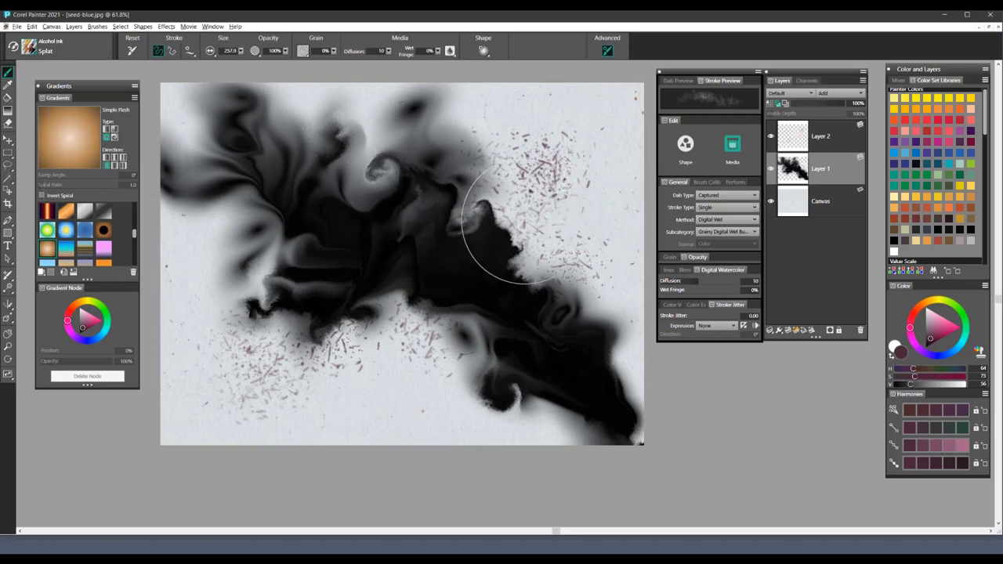
{"action": "left_click", "coordinate": [829, 137]}
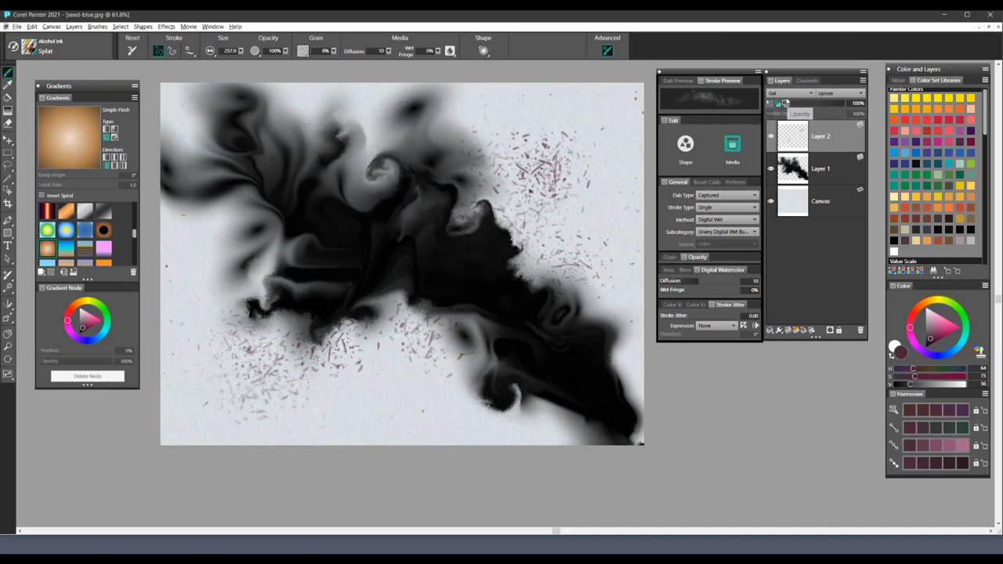
{"action": "left_click", "coordinate": [840, 177]}
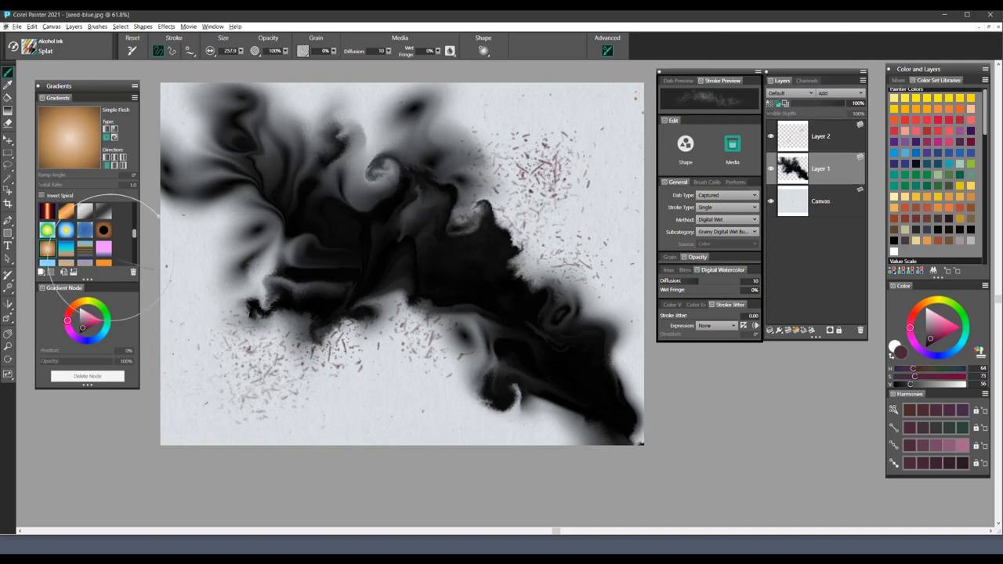
Step: Switch to the Slow Pour brush, pick a brighter pink and enlarge it to 111.5
{"action": "key", "text": "slash"}
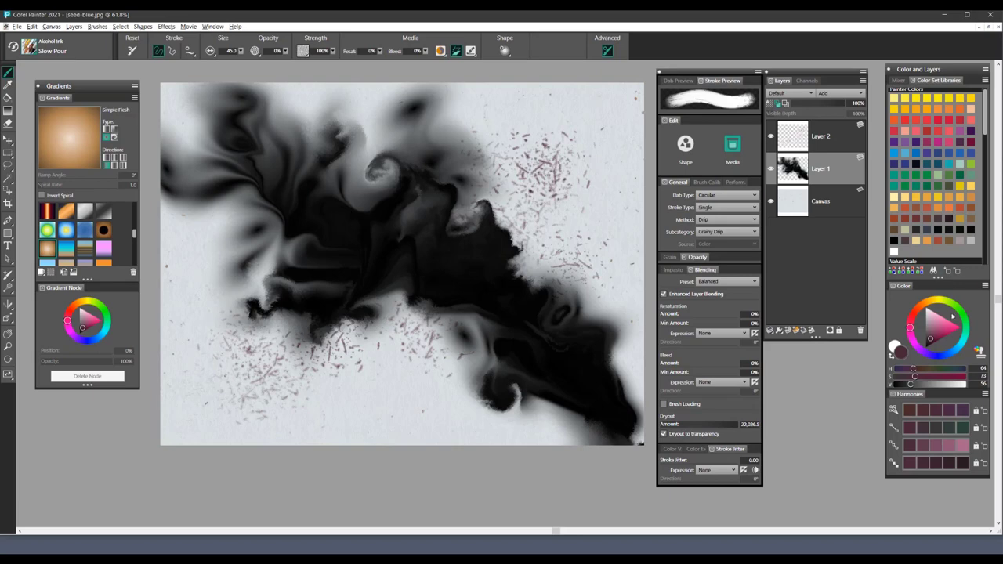
{"action": "left_click", "coordinate": [953, 448]}
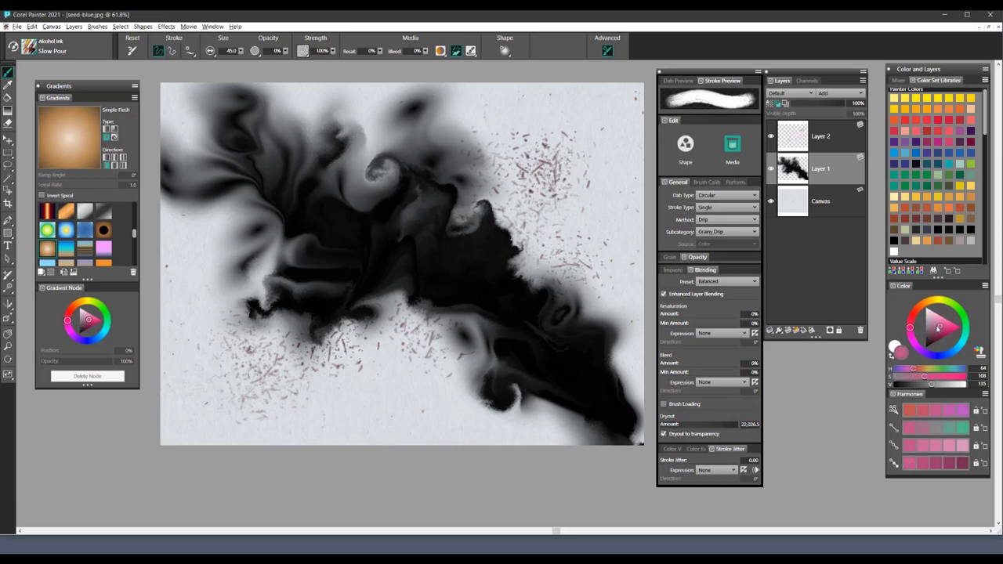
{"action": "left_click_drag", "start_coordinate": [402, 233], "coordinate": [439, 234]}
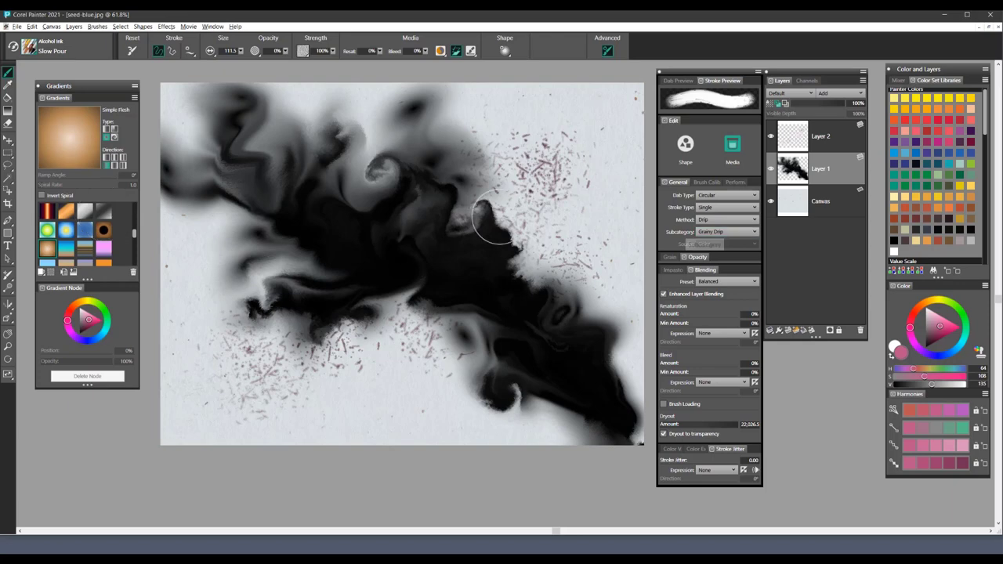
Step: Extend the black pour to the lower right and curl a light streak through it
{"action": "mouse_move", "coordinate": [372, 249]}
{"action": "left_mouse_down"}
{"action": "mouse_move", "coordinate": [451, 322]}
{"action": "mouse_move", "coordinate": [462, 383]}
{"action": "mouse_move", "coordinate": [482, 399]}
{"action": "mouse_move", "coordinate": [549, 396]}
{"action": "mouse_move", "coordinate": [580, 321]}
{"action": "mouse_move", "coordinate": [619, 376]}
{"action": "mouse_move", "coordinate": [634, 439]}
{"action": "left_mouse_up"}
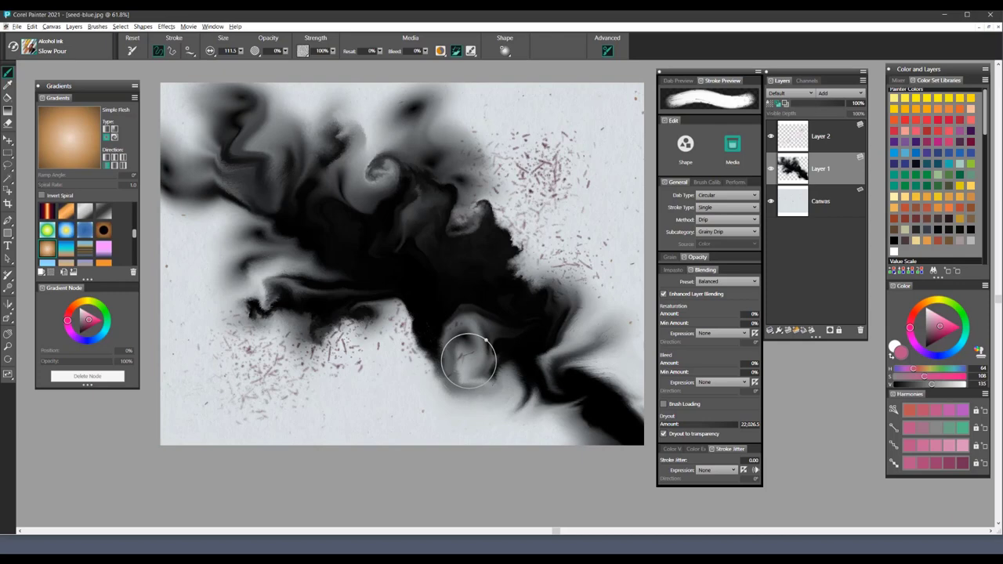
{"action": "mouse_move", "coordinate": [469, 360]}
{"action": "left_mouse_down"}
{"action": "mouse_move", "coordinate": [466, 329]}
{"action": "mouse_move", "coordinate": [515, 337]}
{"action": "left_mouse_up"}
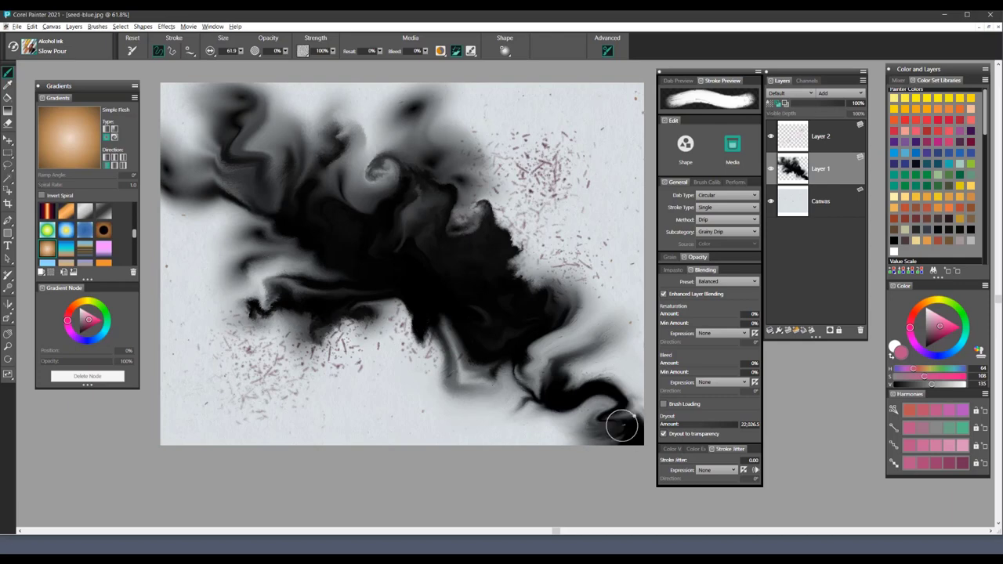
{"action": "mouse_move", "coordinate": [459, 352]}
{"action": "left_mouse_down"}
{"action": "mouse_move", "coordinate": [416, 302]}
{"action": "mouse_move", "coordinate": [403, 262]}
{"action": "mouse_move", "coordinate": [384, 282]}
{"action": "left_mouse_up"}
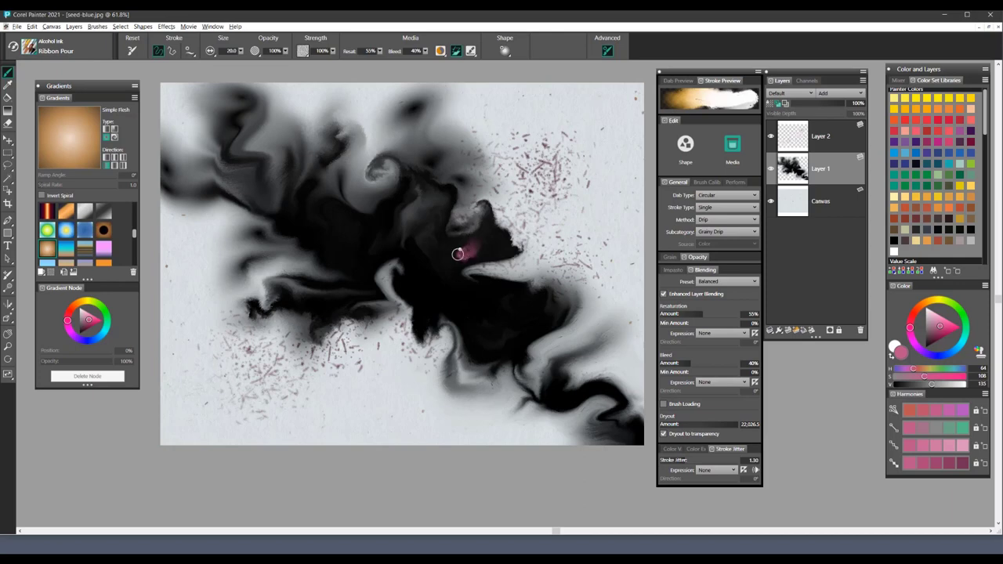
Step: Return to Layer 1 and enlarge the Ribbon Pour brush for broad strokes
{"action": "left_click", "coordinate": [807, 138]}
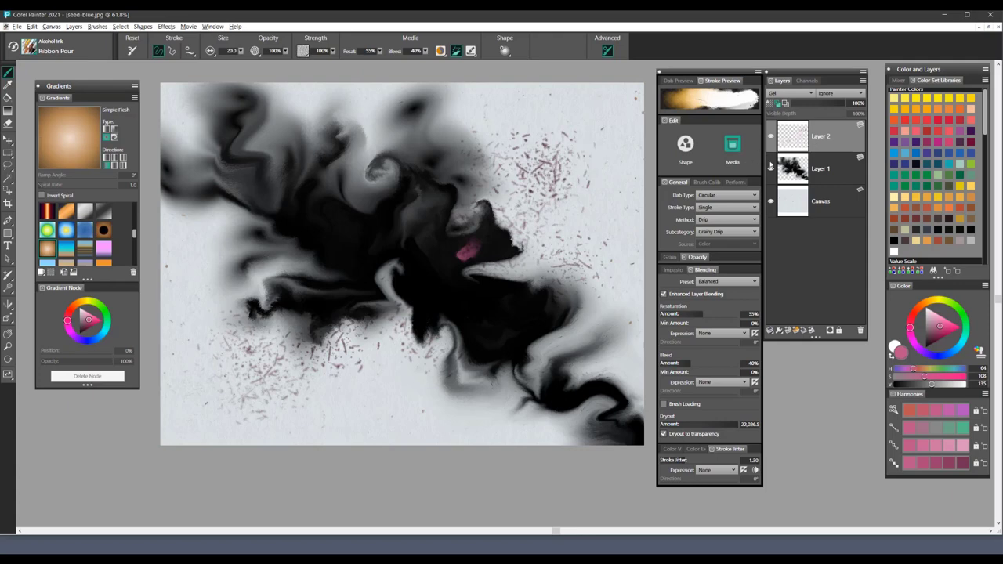
{"action": "left_click", "coordinate": [812, 171]}
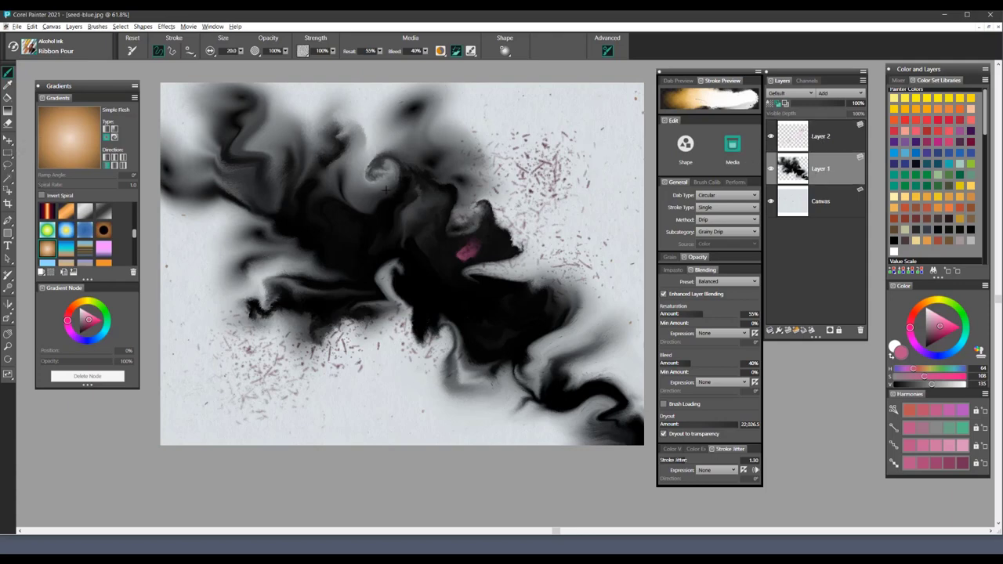
{"action": "left_click_drag", "start_coordinate": [386, 189], "coordinate": [404, 189]}
Step: Pour pink bands across the upper left, along the bottom and right side, and in the top-left corner
{"action": "mouse_move", "coordinate": [298, 93]}
{"action": "left_mouse_down"}
{"action": "mouse_move", "coordinate": [246, 135]}
{"action": "mouse_move", "coordinate": [310, 181]}
{"action": "mouse_move", "coordinate": [348, 235]}
{"action": "mouse_move", "coordinate": [391, 263]}
{"action": "left_mouse_up"}
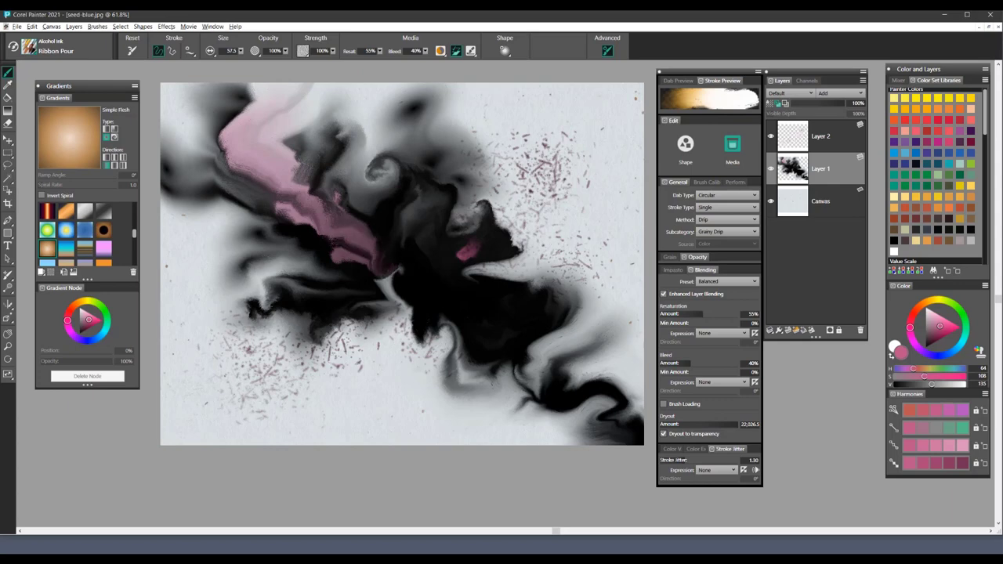
{"action": "mouse_move", "coordinate": [363, 365]}
{"action": "left_mouse_down"}
{"action": "mouse_move", "coordinate": [412, 360]}
{"action": "mouse_move", "coordinate": [509, 412]}
{"action": "left_mouse_up"}
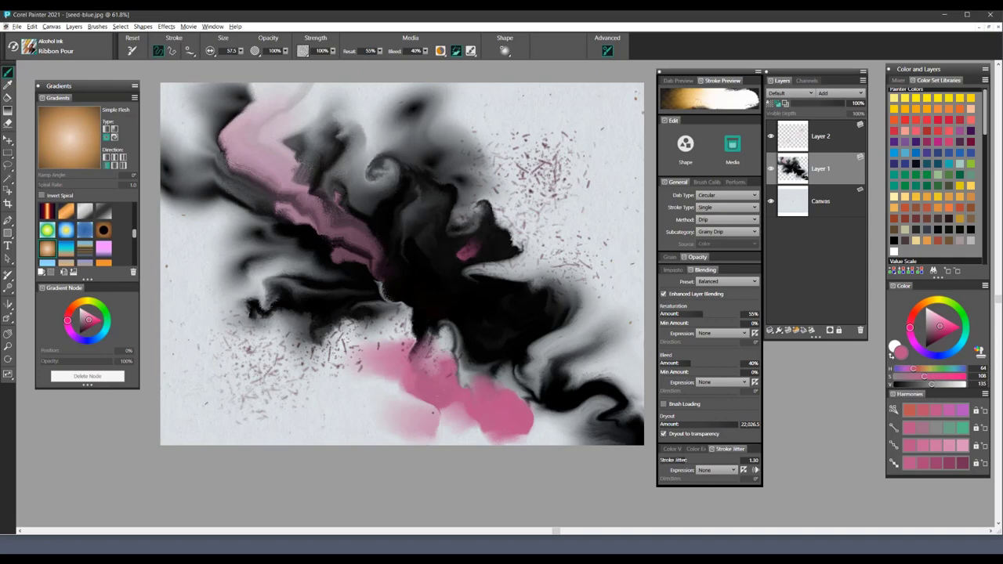
{"action": "left_click_drag", "start_coordinate": [384, 419], "coordinate": [603, 400]}
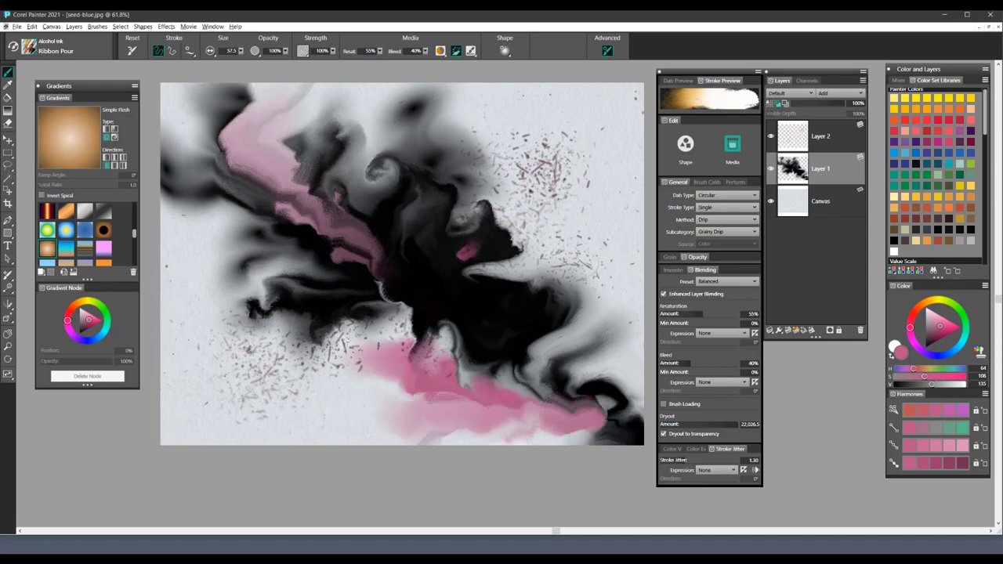
{"action": "mouse_move", "coordinate": [596, 259]}
{"action": "left_mouse_down"}
{"action": "mouse_move", "coordinate": [599, 302]}
{"action": "mouse_move", "coordinate": [549, 356]}
{"action": "mouse_move", "coordinate": [611, 415]}
{"action": "left_mouse_up"}
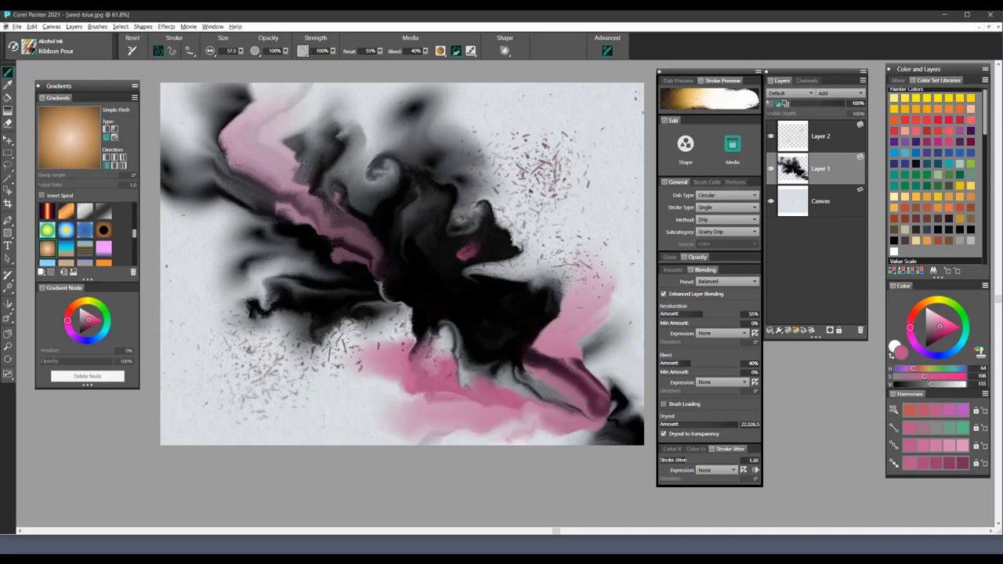
{"action": "left_click_drag", "start_coordinate": [286, 247], "coordinate": [192, 172]}
{"action": "mouse_move", "coordinate": [169, 90]}
{"action": "left_mouse_down"}
{"action": "mouse_move", "coordinate": [247, 254]}
{"action": "mouse_move", "coordinate": [270, 278]}
{"action": "left_mouse_up"}
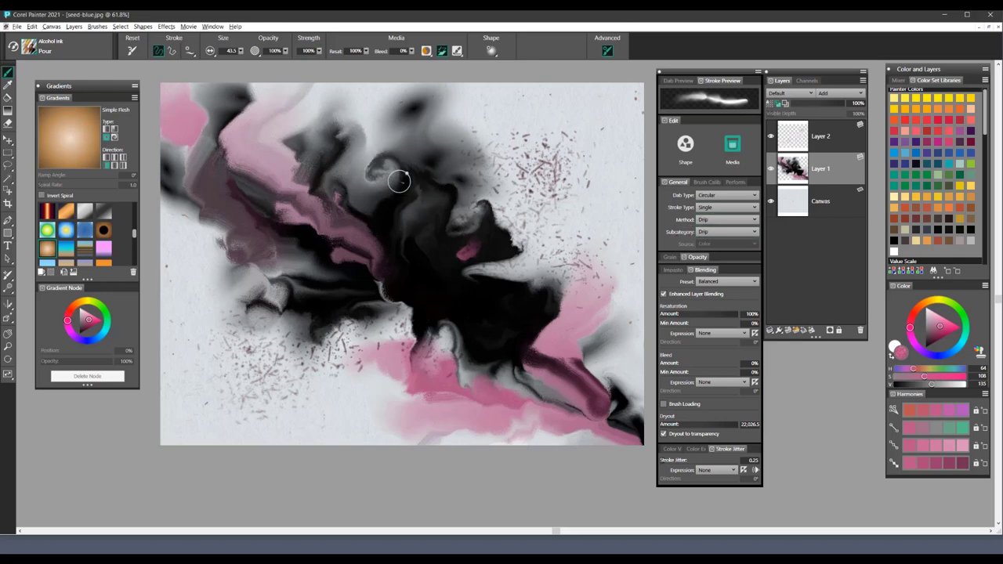
Step: On Layer 2, pour large teal blobs at upper right and translucent teal and pink blooms along the bottom
{"action": "left_click", "coordinate": [840, 141]}
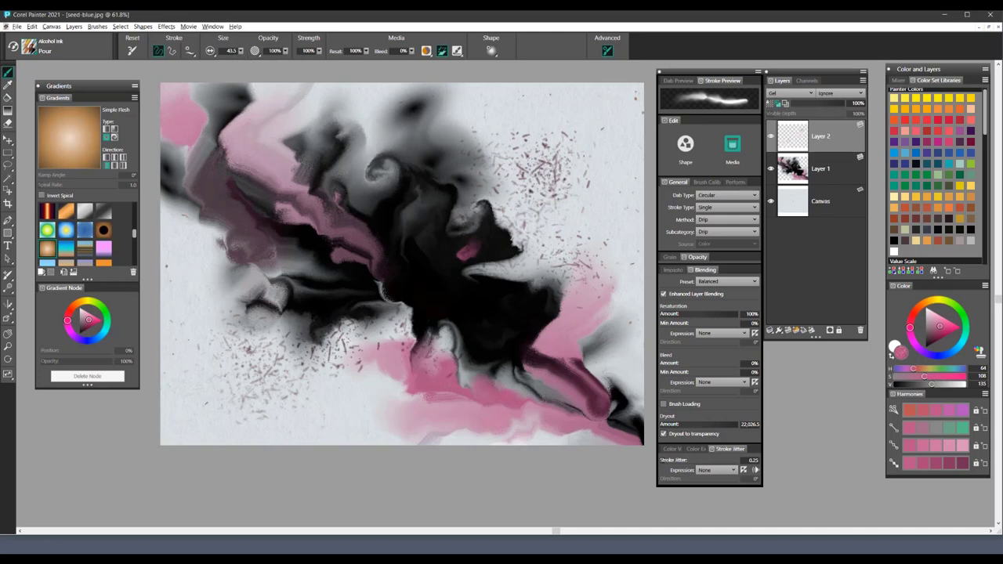
{"action": "left_click", "coordinate": [828, 168]}
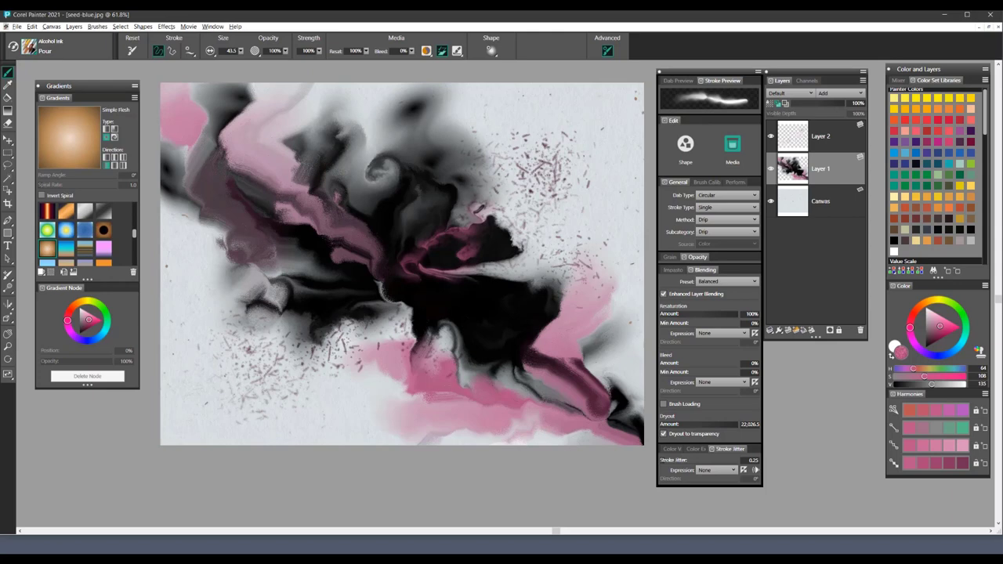
{"action": "left_click", "coordinate": [835, 139]}
{"action": "mouse_move", "coordinate": [594, 146]}
{"action": "left_mouse_down"}
{"action": "mouse_move", "coordinate": [586, 213]}
{"action": "mouse_move", "coordinate": [467, 279]}
{"action": "left_mouse_up"}
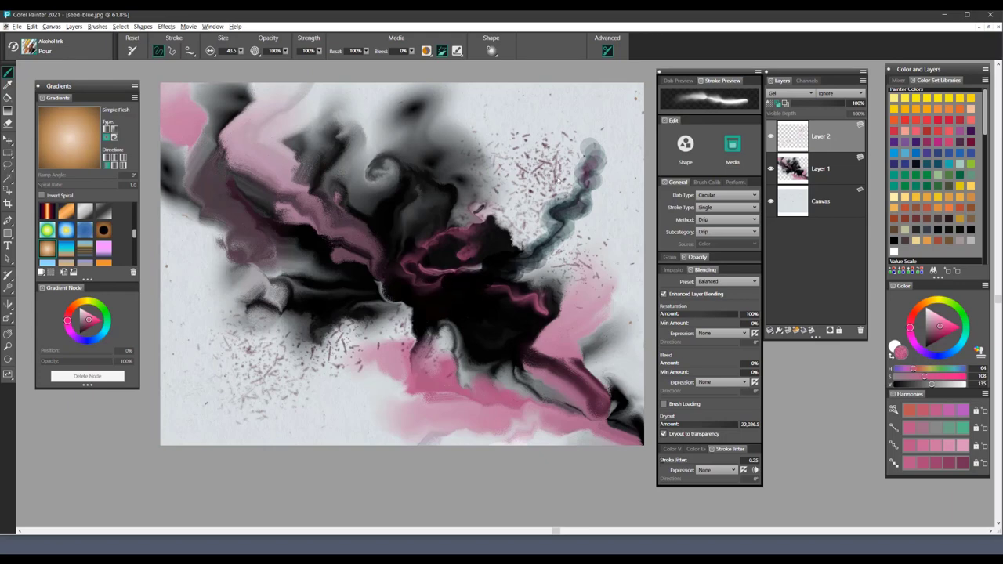
{"action": "mouse_move", "coordinate": [588, 157]}
{"action": "left_mouse_down"}
{"action": "mouse_move", "coordinate": [561, 200]}
{"action": "mouse_move", "coordinate": [532, 294]}
{"action": "left_mouse_up"}
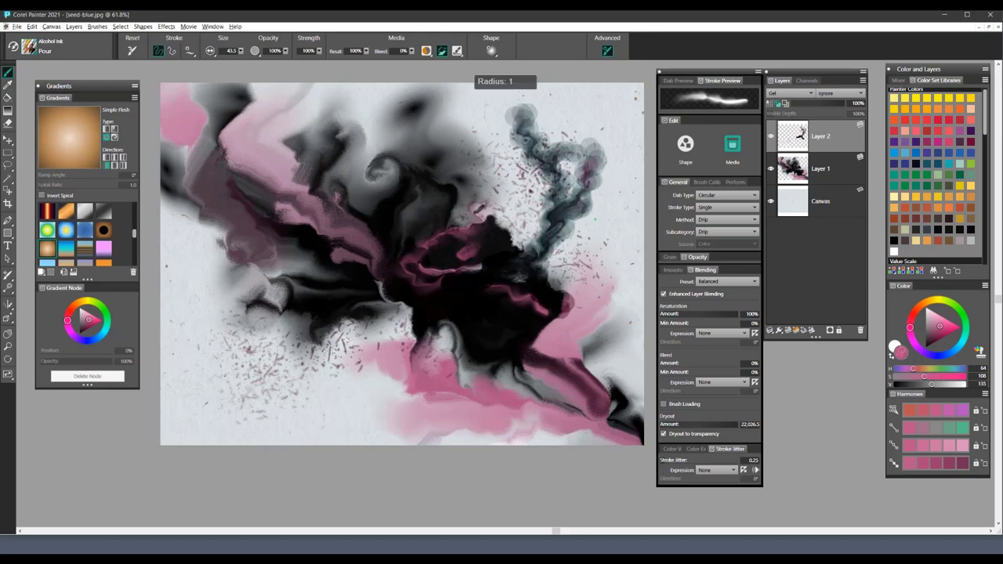
{"action": "mouse_move", "coordinate": [596, 141]}
{"action": "left_mouse_down"}
{"action": "mouse_move", "coordinate": [604, 101]}
{"action": "mouse_move", "coordinate": [586, 168]}
{"action": "mouse_move", "coordinate": [561, 126]}
{"action": "mouse_move", "coordinate": [587, 219]}
{"action": "mouse_move", "coordinate": [570, 238]}
{"action": "mouse_move", "coordinate": [600, 270]}
{"action": "mouse_move", "coordinate": [619, 157]}
{"action": "mouse_move", "coordinate": [608, 123]}
{"action": "mouse_move", "coordinate": [607, 270]}
{"action": "left_mouse_up"}
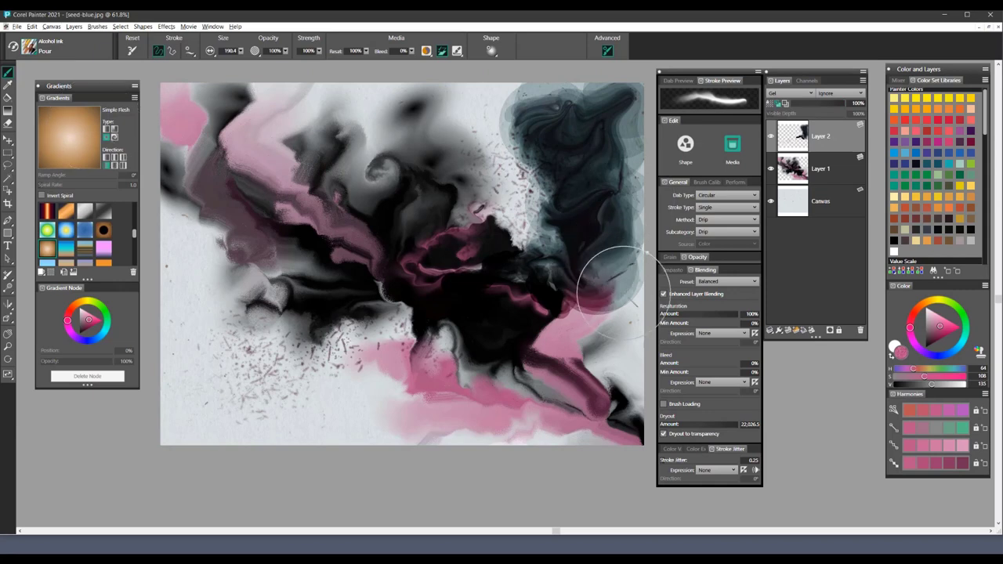
{"action": "mouse_move", "coordinate": [348, 414]}
{"action": "left_mouse_down"}
{"action": "mouse_move", "coordinate": [381, 399]}
{"action": "mouse_move", "coordinate": [407, 406]}
{"action": "mouse_move", "coordinate": [353, 415]}
{"action": "mouse_move", "coordinate": [471, 418]}
{"action": "left_mouse_up"}
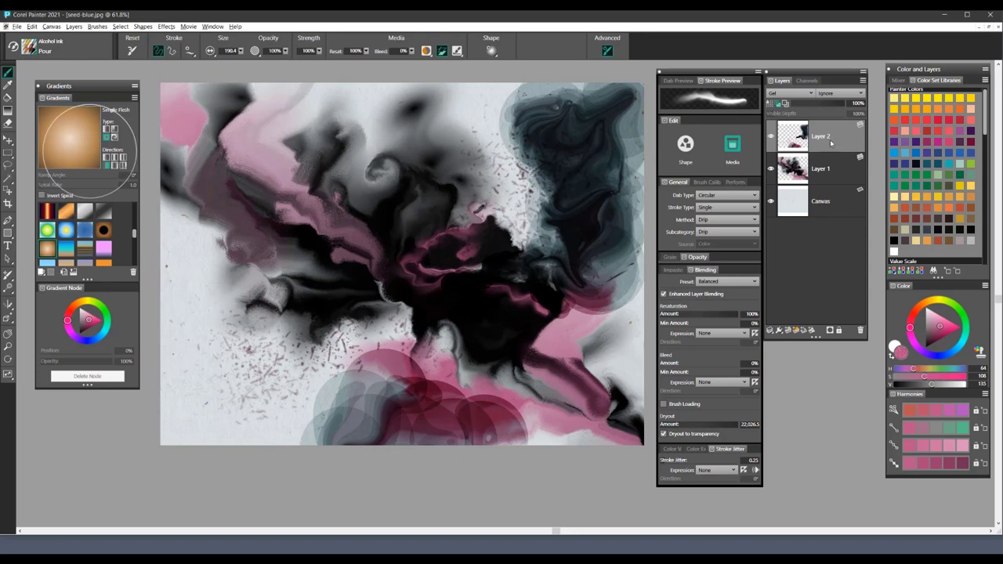
Step: On Layer 1, pour dark and grey ink from the right across the lower right
{"action": "left_click", "coordinate": [815, 179]}
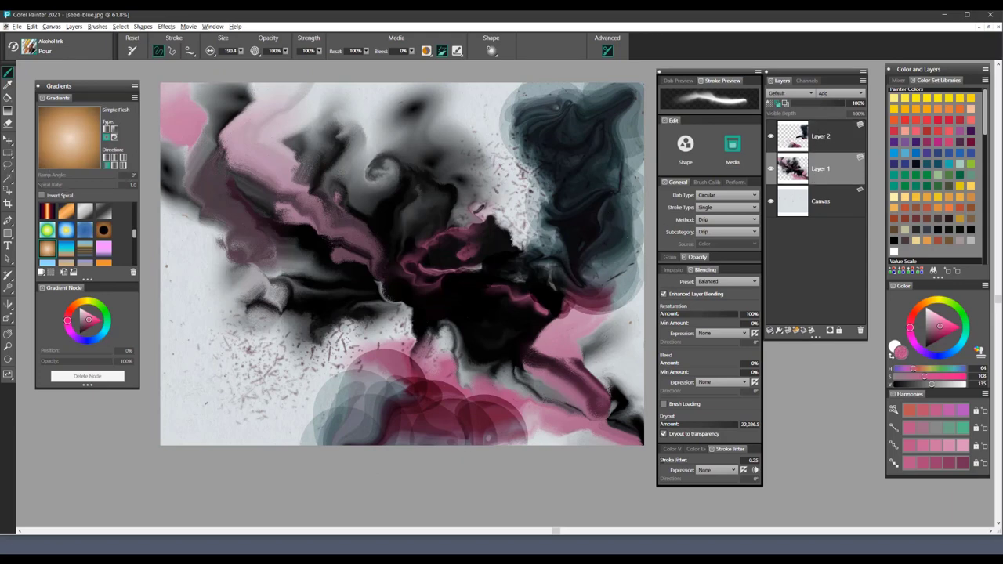
{"action": "left_click_drag", "start_coordinate": [603, 262], "coordinate": [486, 345]}
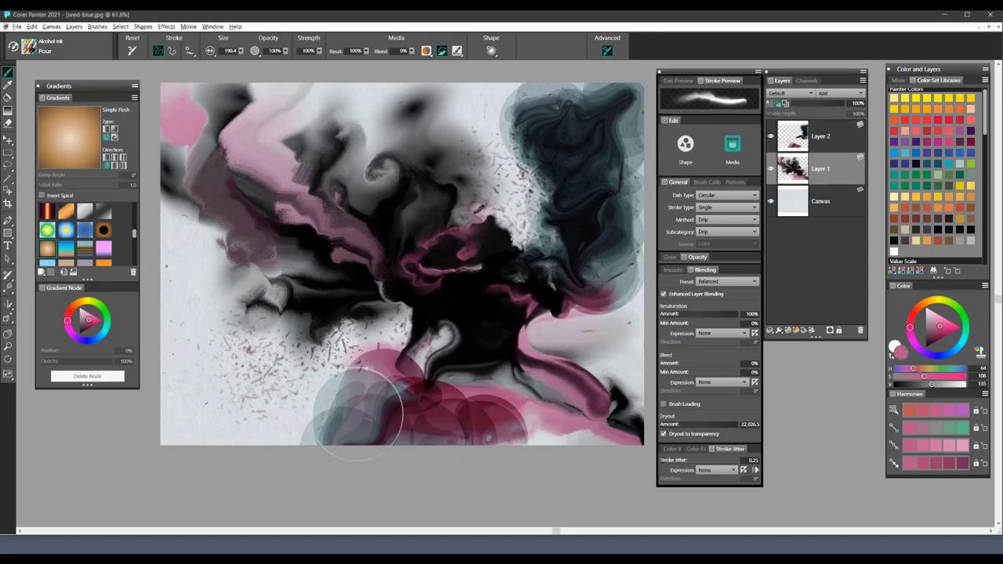
{"action": "left_click_drag", "start_coordinate": [359, 413], "coordinate": [584, 329]}
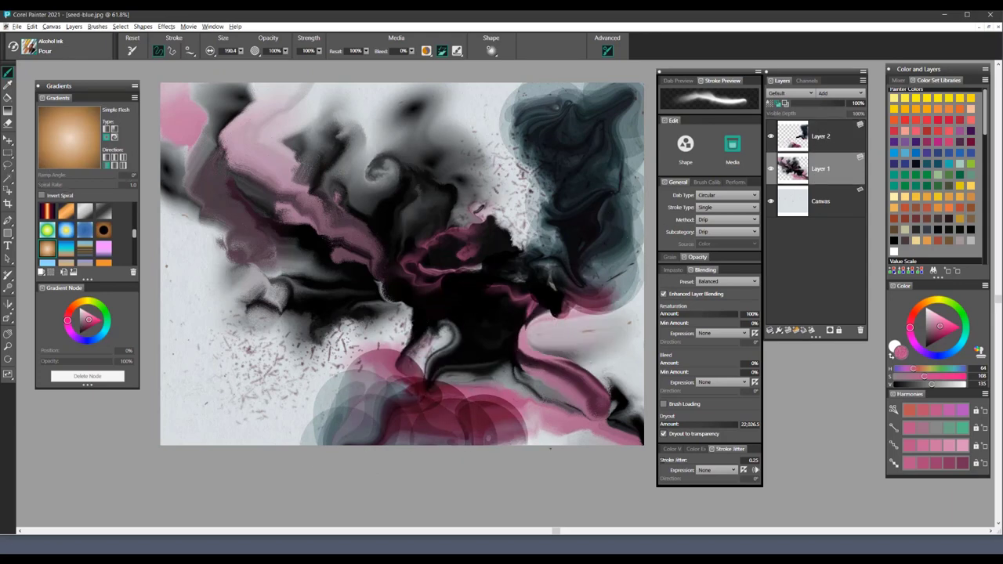
{"action": "left_click", "coordinate": [858, 144]}
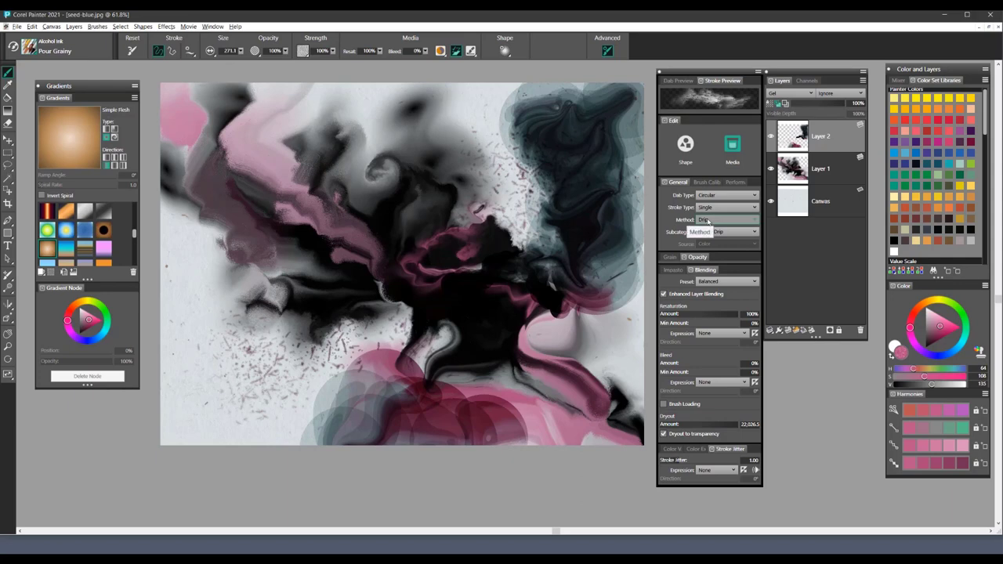
Step: Drop a grainy dab near the top, then shrink the brush and dab dark ink on Layer 1
{"action": "left_click", "coordinate": [315, 130]}
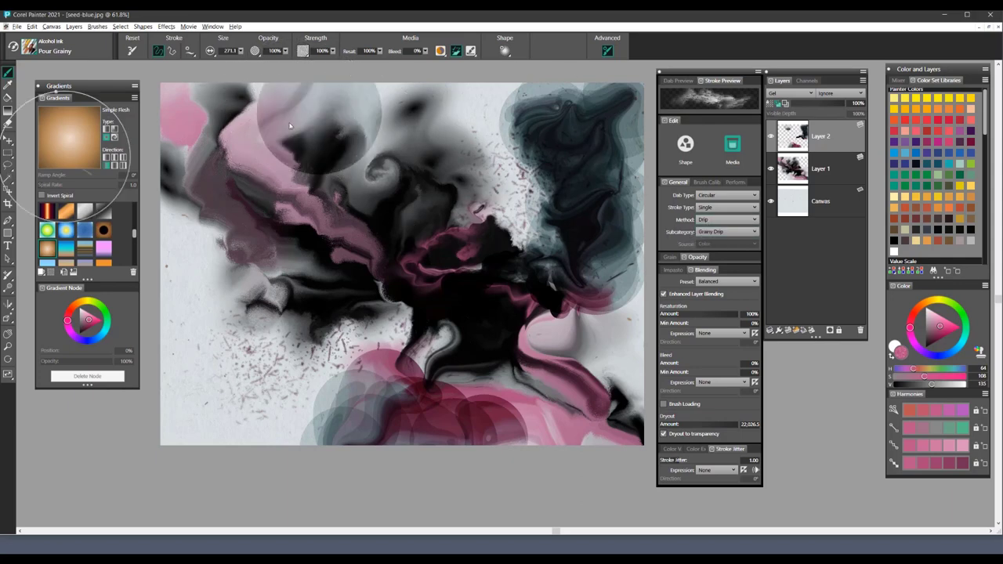
{"action": "left_click", "coordinate": [819, 169]}
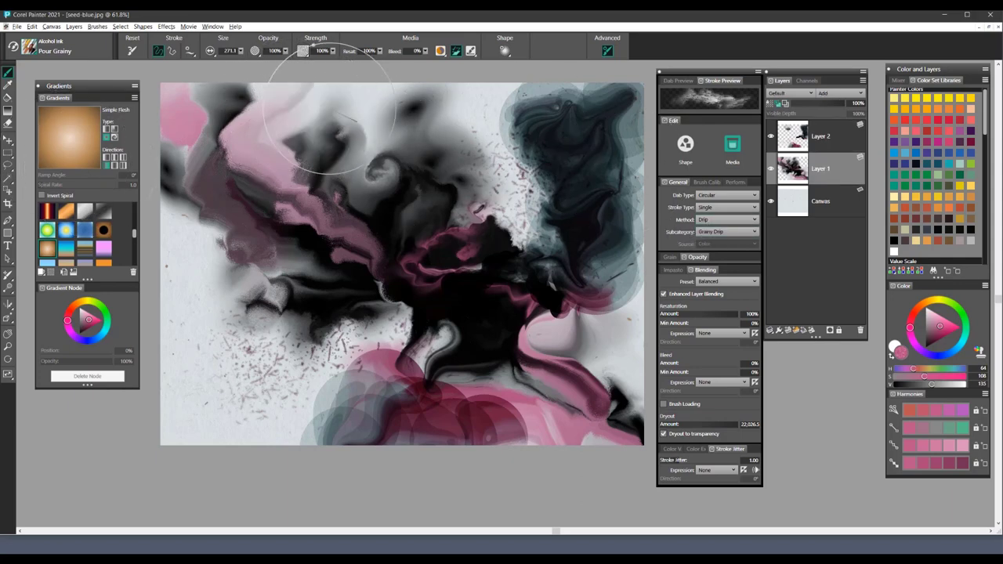
{"action": "left_click_drag", "start_coordinate": [295, 159], "coordinate": [321, 147]}
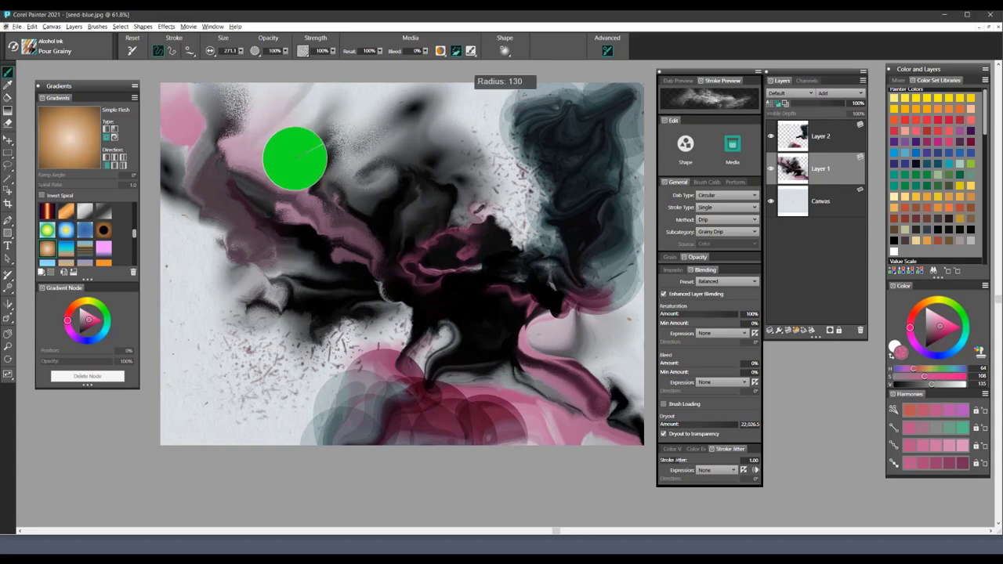
{"action": "mouse_move", "coordinate": [354, 207]}
{"action": "left_mouse_down"}
{"action": "mouse_move", "coordinate": [368, 201]}
{"action": "mouse_move", "coordinate": [359, 206]}
{"action": "left_mouse_up"}
{"action": "left_click", "coordinate": [354, 207]}
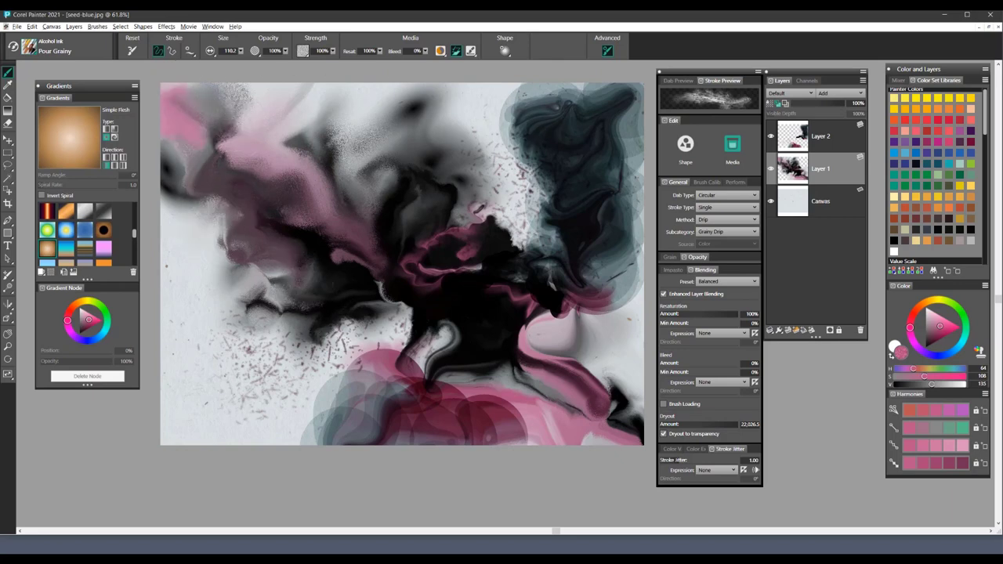
Step: Brush grainy pink-grey ink across the top centre and add dark patches right of centre
{"action": "left_click_drag", "start_coordinate": [492, 112], "coordinate": [378, 182]}
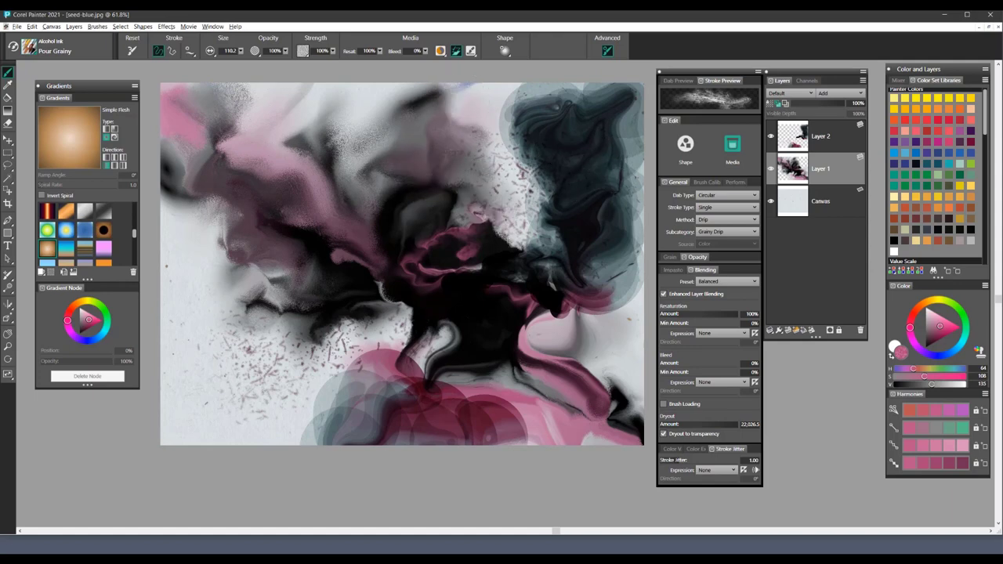
{"action": "mouse_move", "coordinate": [498, 226]}
{"action": "left_mouse_down"}
{"action": "mouse_move", "coordinate": [581, 316]}
{"action": "mouse_move", "coordinate": [619, 427]}
{"action": "left_mouse_up"}
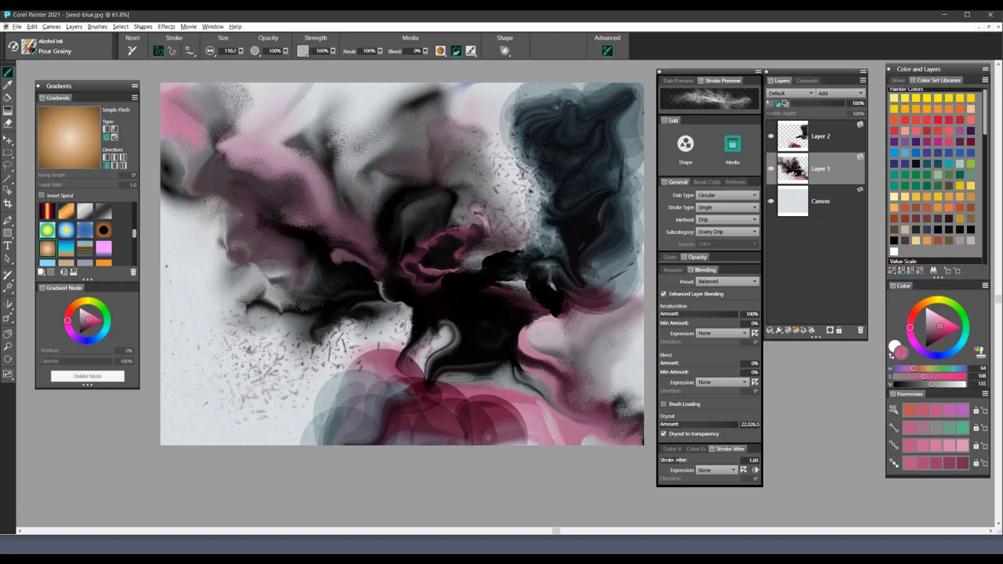
{"action": "left_click_drag", "start_coordinate": [445, 392], "coordinate": [400, 415]}
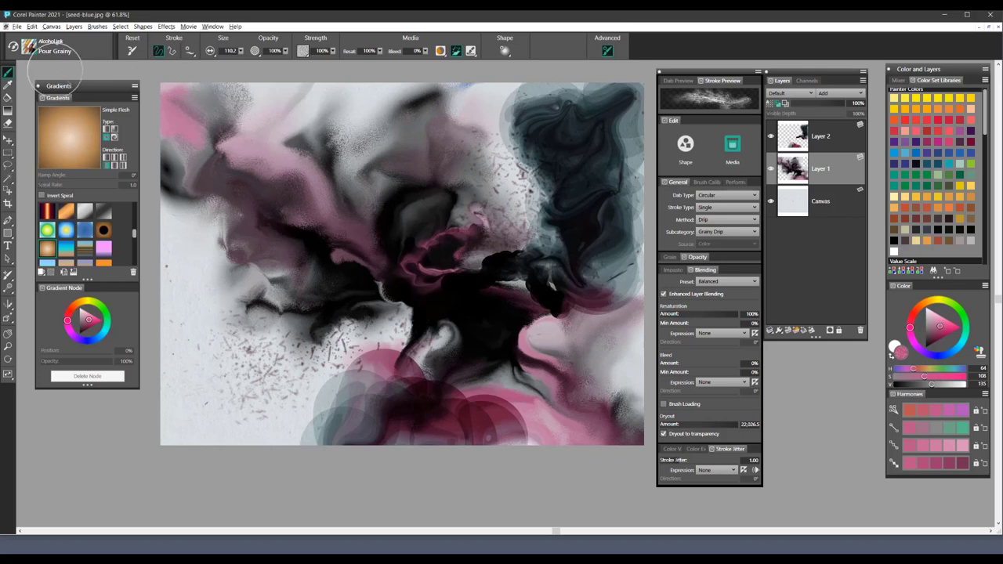
Step: Spatter white Oil Spatter dabs over the upper centre, lower centre, lower right and upper left
{"action": "left_click", "coordinate": [31, 47]}
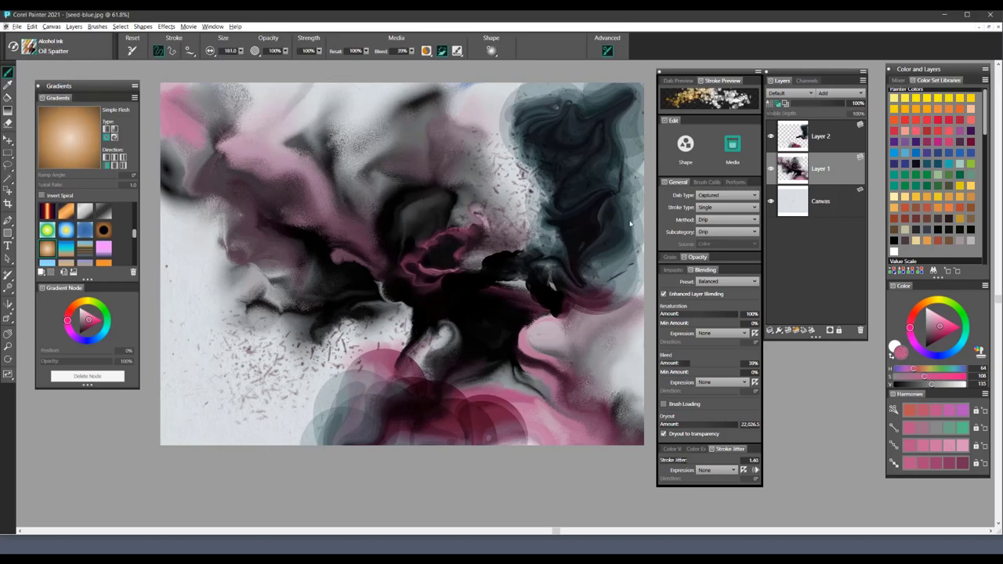
{"action": "left_click", "coordinate": [893, 251]}
{"action": "mouse_move", "coordinate": [381, 168]}
{"action": "left_mouse_down"}
{"action": "mouse_move", "coordinate": [369, 212]}
{"action": "mouse_move", "coordinate": [558, 239]}
{"action": "mouse_move", "coordinate": [236, 306]}
{"action": "left_mouse_up"}
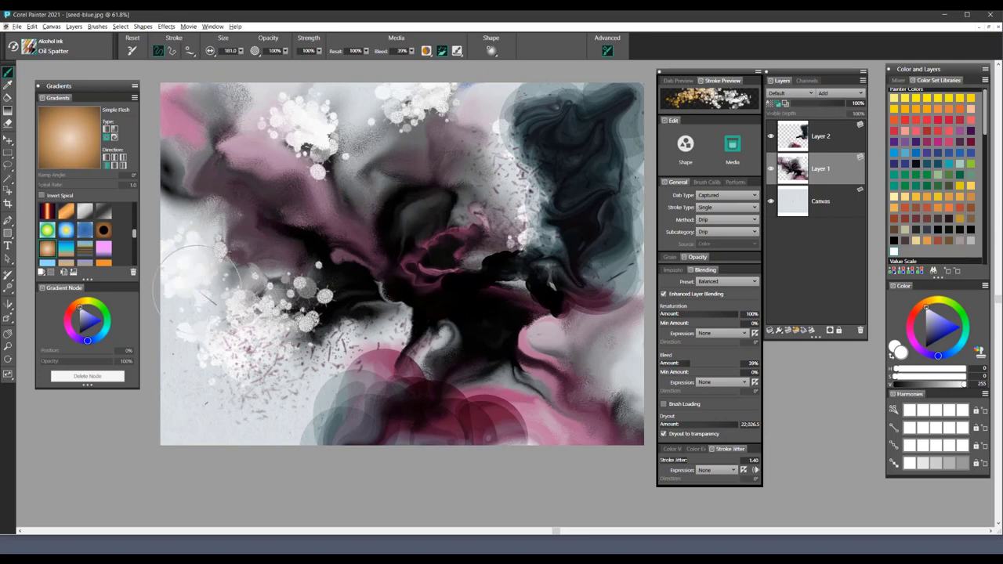
{"action": "left_click", "coordinate": [493, 344]}
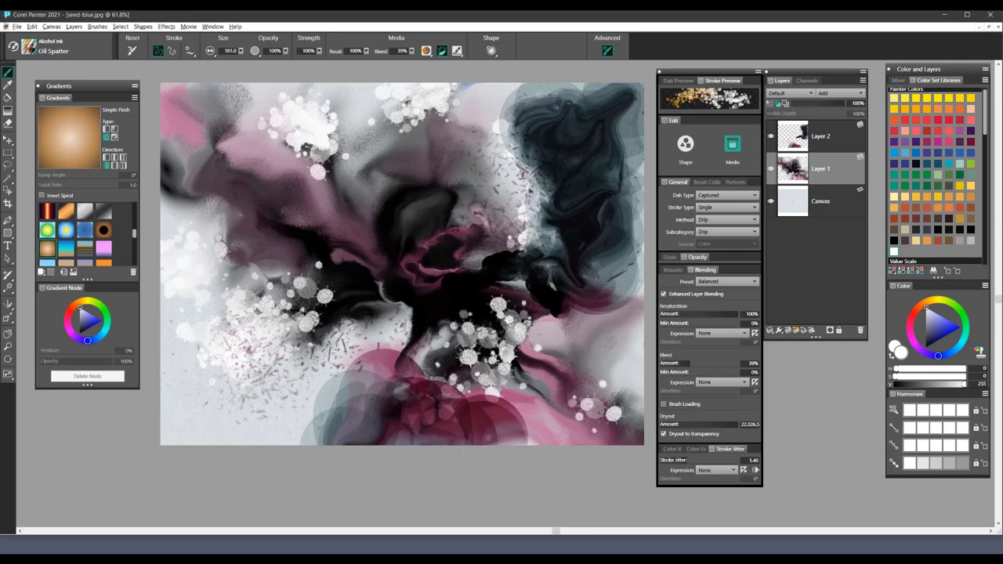
{"action": "left_click", "coordinate": [611, 415]}
{"action": "left_click", "coordinate": [202, 145]}
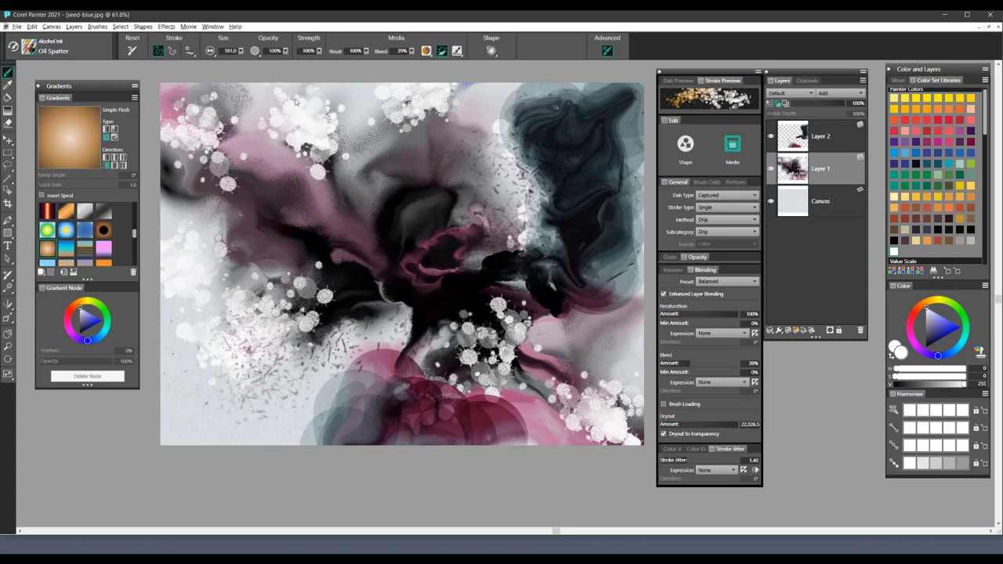
{"action": "left_click", "coordinate": [244, 133]}
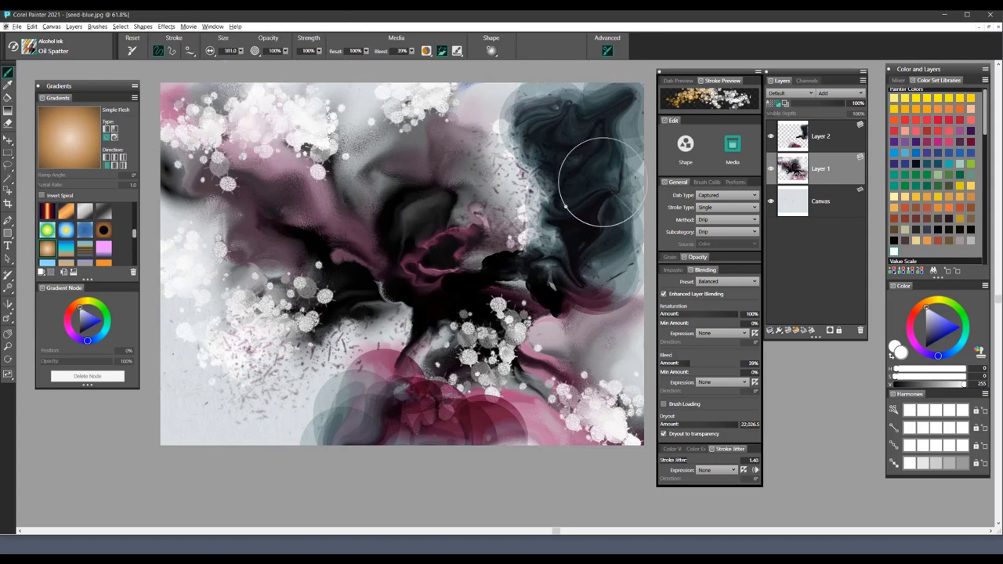
Step: Spatter black dabs across the centre, left side, upper-left edge, lower centre and right side
{"action": "left_click", "coordinate": [893, 240]}
{"action": "left_click", "coordinate": [446, 235]}
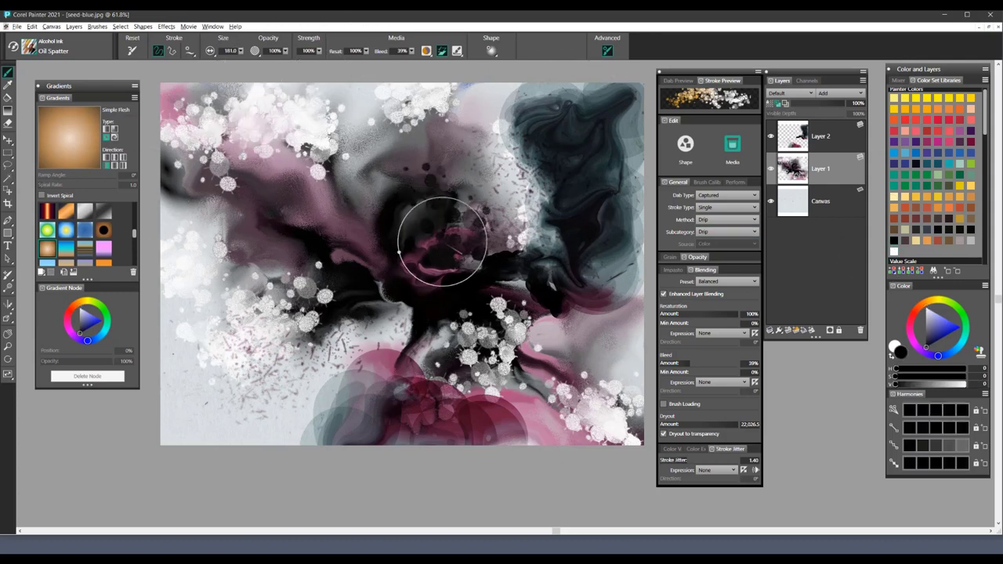
{"action": "left_click", "coordinate": [262, 231]}
{"action": "left_click", "coordinate": [200, 196]}
{"action": "left_click", "coordinate": [196, 113]}
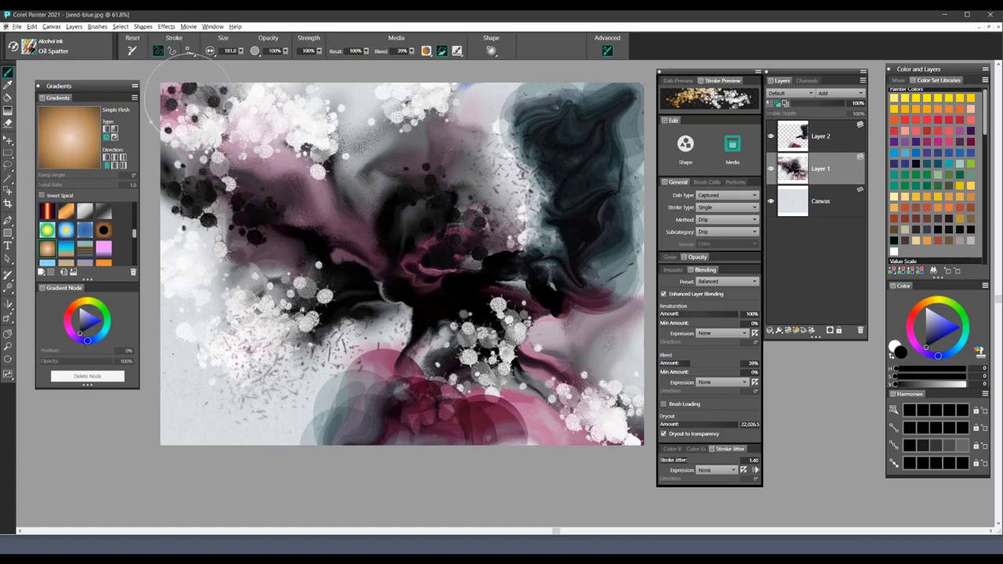
{"action": "left_click", "coordinate": [270, 118]}
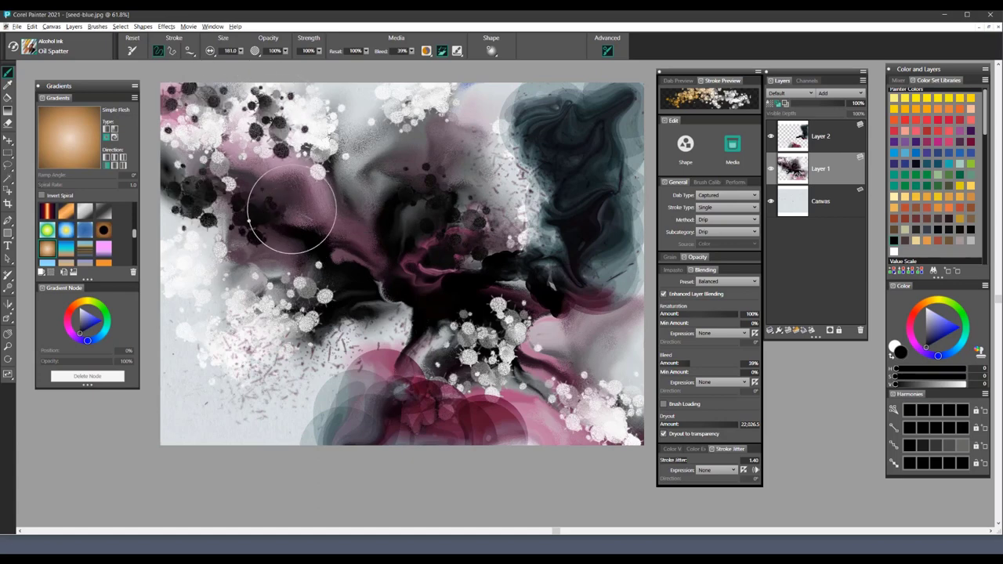
{"action": "left_click", "coordinate": [411, 392]}
{"action": "left_click", "coordinate": [600, 357]}
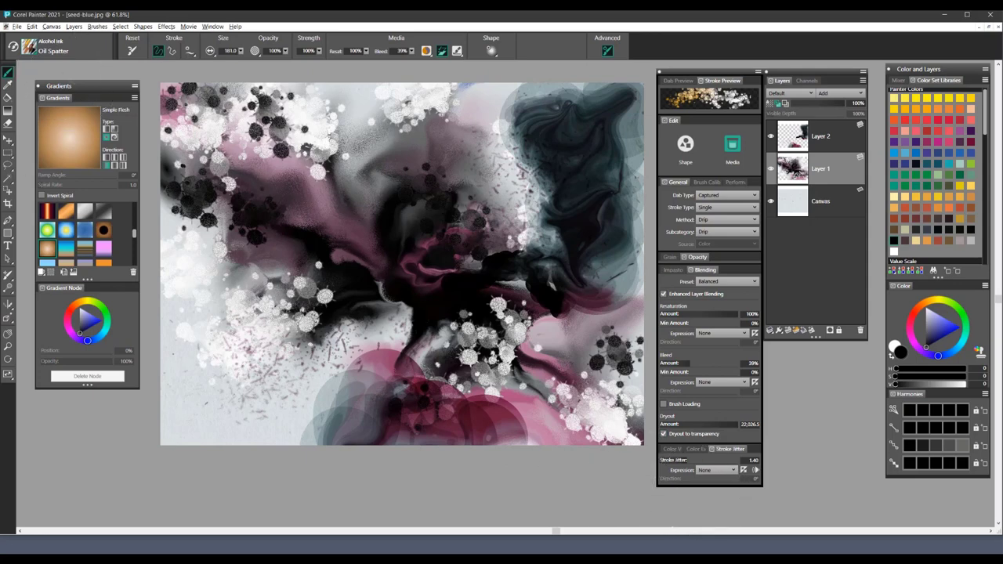
Step: On Layer 2, drop a cluster of black Ink Drop circles in the upper right
{"action": "key", "text": "slash"}
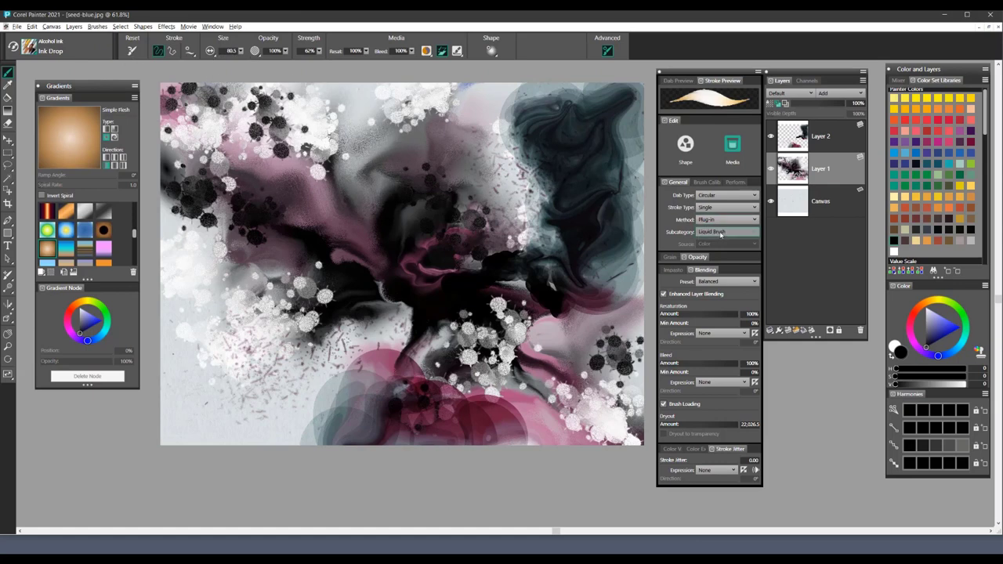
{"action": "left_click", "coordinate": [836, 143]}
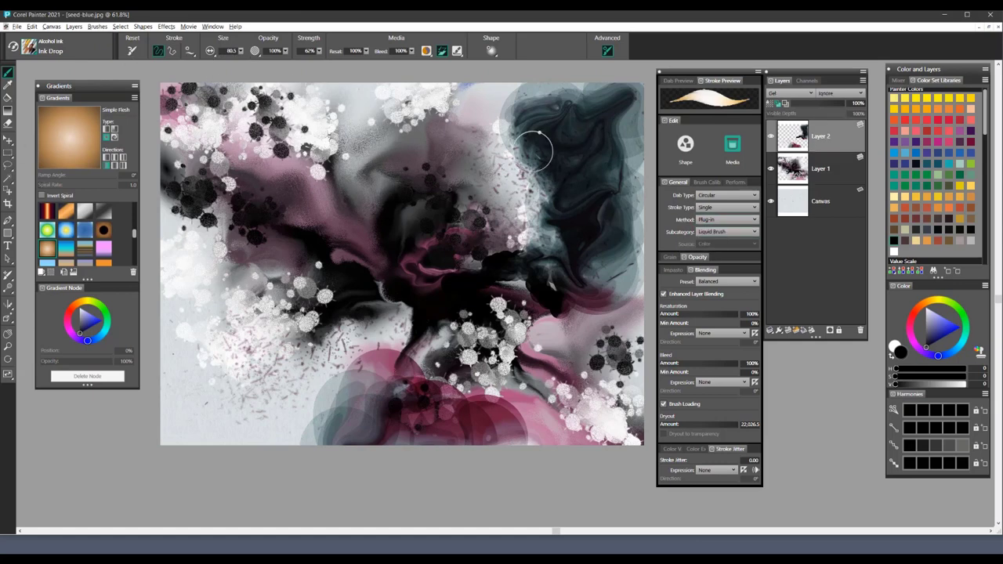
{"action": "left_click", "coordinate": [508, 154]}
{"action": "left_click", "coordinate": [531, 164]}
{"action": "left_click", "coordinate": [501, 119]}
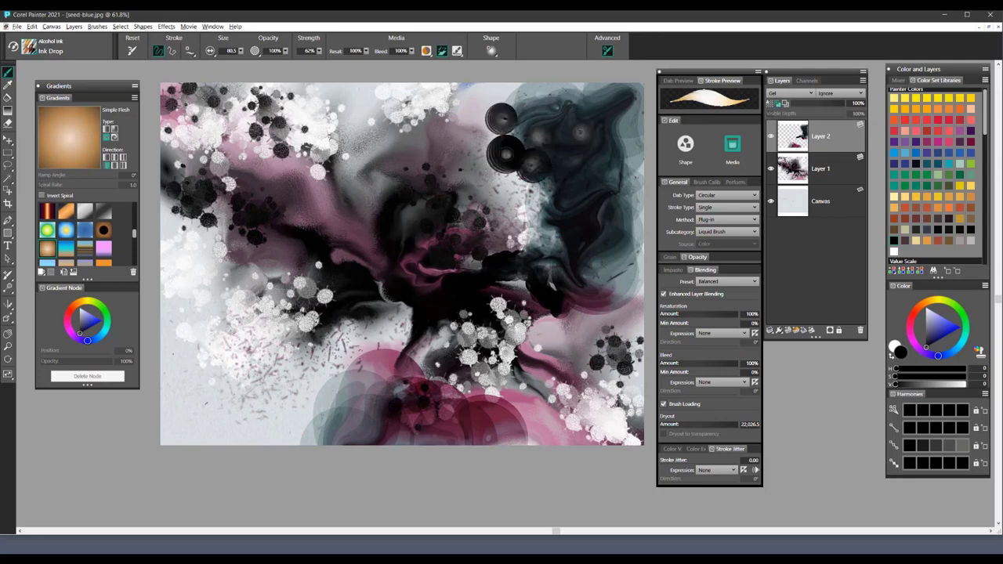
{"action": "left_click", "coordinate": [463, 168]}
{"action": "left_click", "coordinate": [521, 197]}
{"action": "left_click", "coordinate": [497, 231]}
{"action": "left_click", "coordinate": [573, 236]}
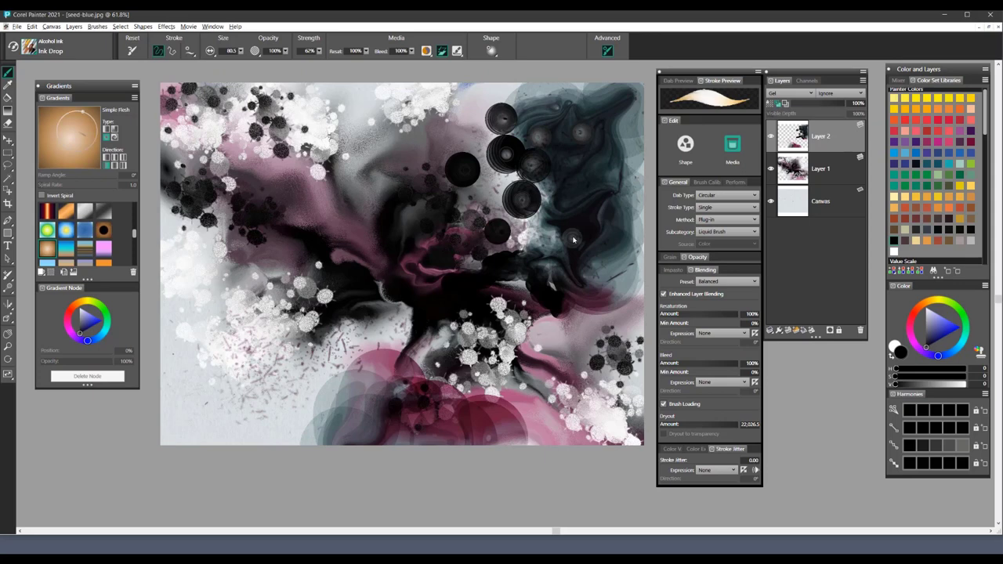
Step: Enlarge the Ink Drop brush to about 240 and place large black drops left of centre
{"action": "left_click_drag", "start_coordinate": [532, 242], "coordinate": [590, 243]}
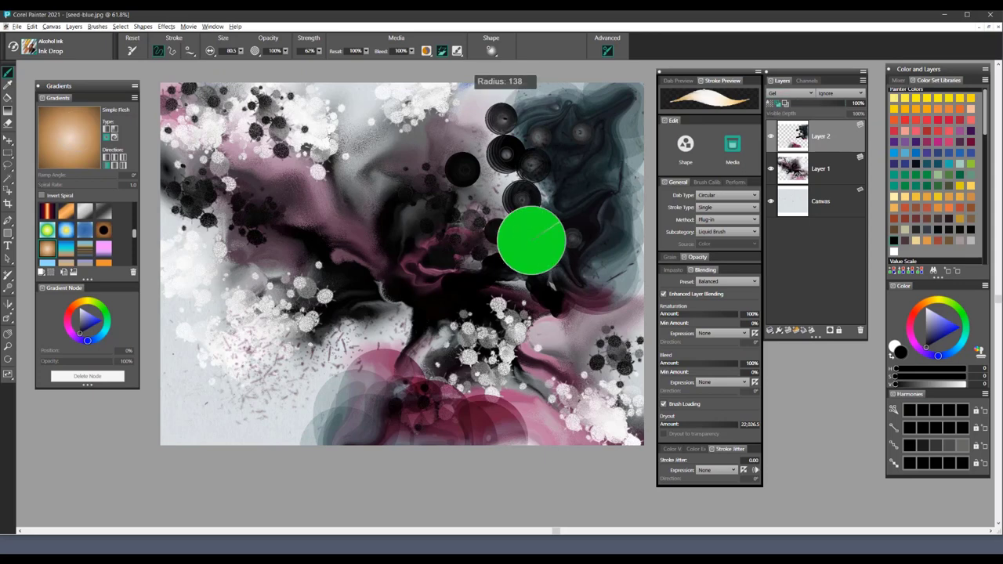
{"action": "left_click", "coordinate": [302, 234]}
{"action": "left_click", "coordinate": [350, 186]}
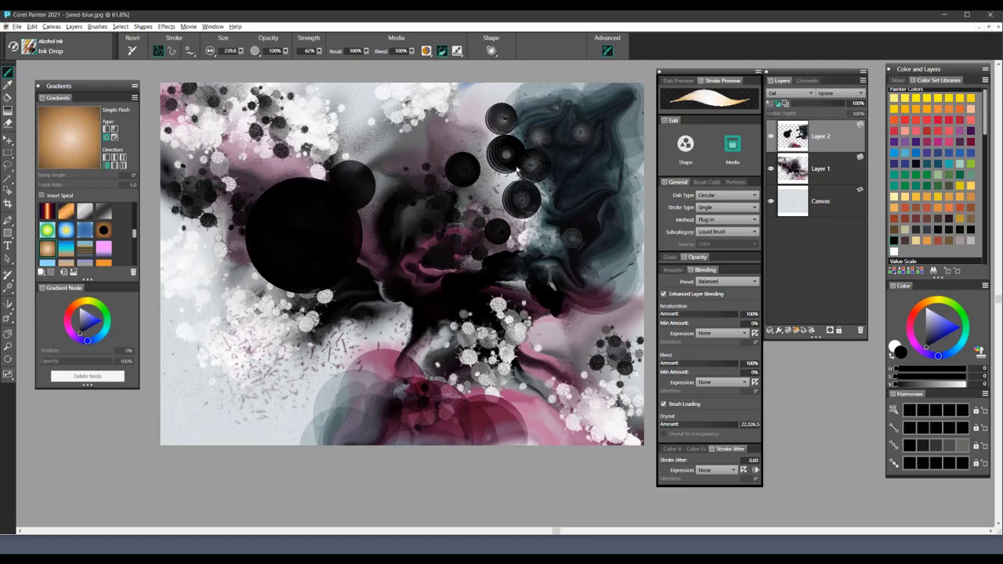
Step: On Layer 1, add grey ringed ink drops across the centre, top, left, lower left and lower right
{"action": "left_click", "coordinate": [818, 169]}
{"action": "left_click", "coordinate": [389, 221]}
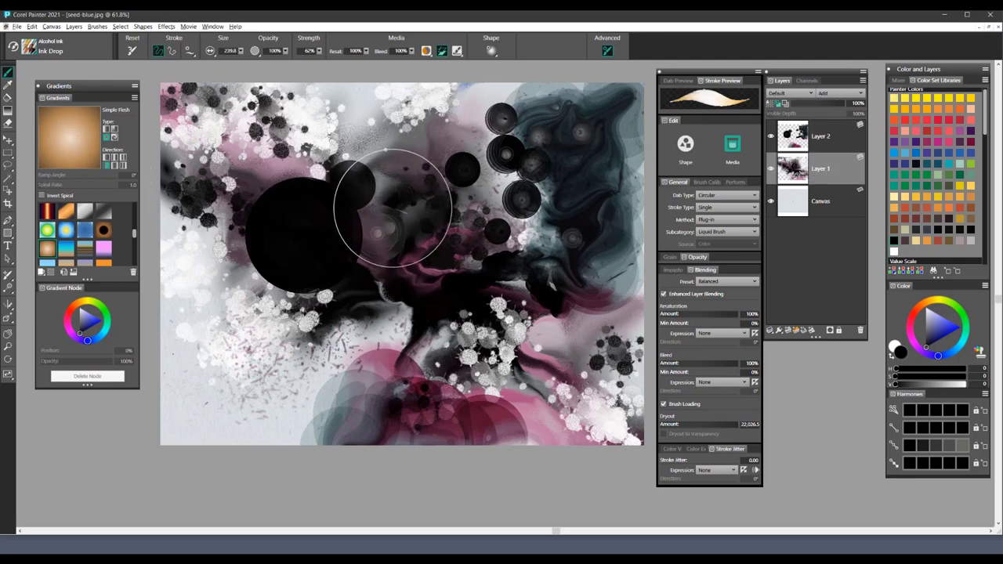
{"action": "left_click", "coordinate": [425, 149]}
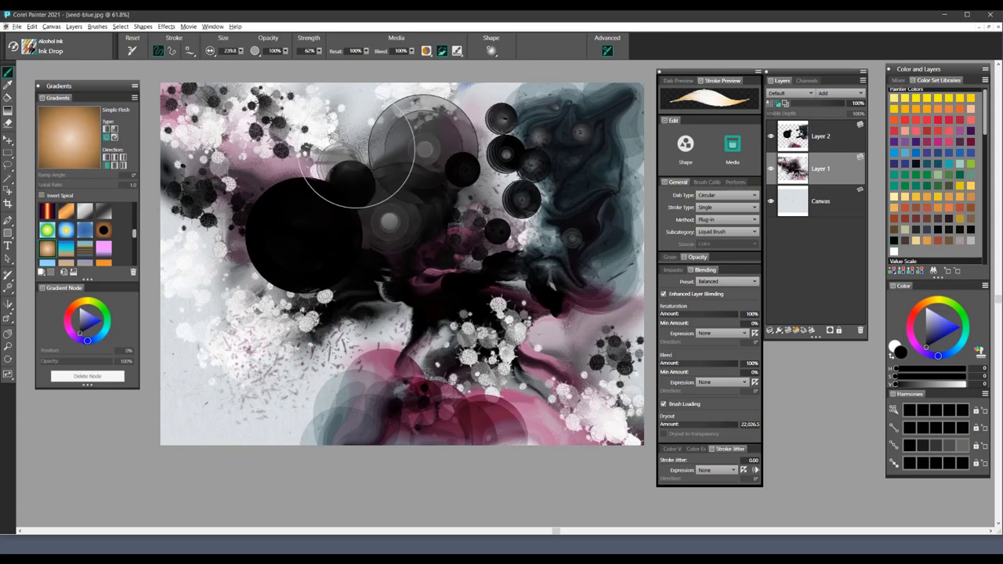
{"action": "left_click", "coordinate": [341, 139]}
{"action": "left_click", "coordinate": [231, 235]}
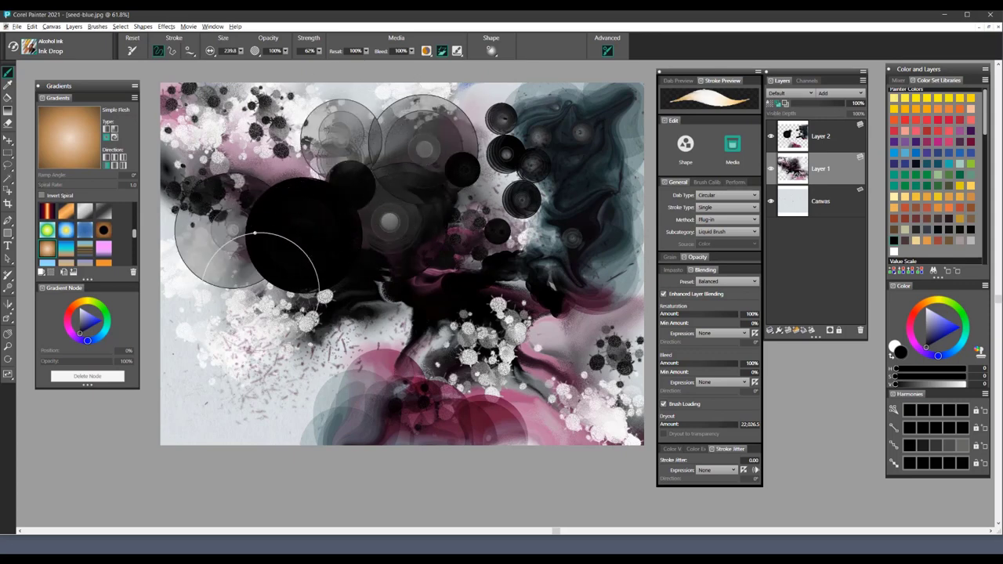
{"action": "left_click", "coordinate": [246, 322]}
{"action": "left_click", "coordinate": [295, 342]}
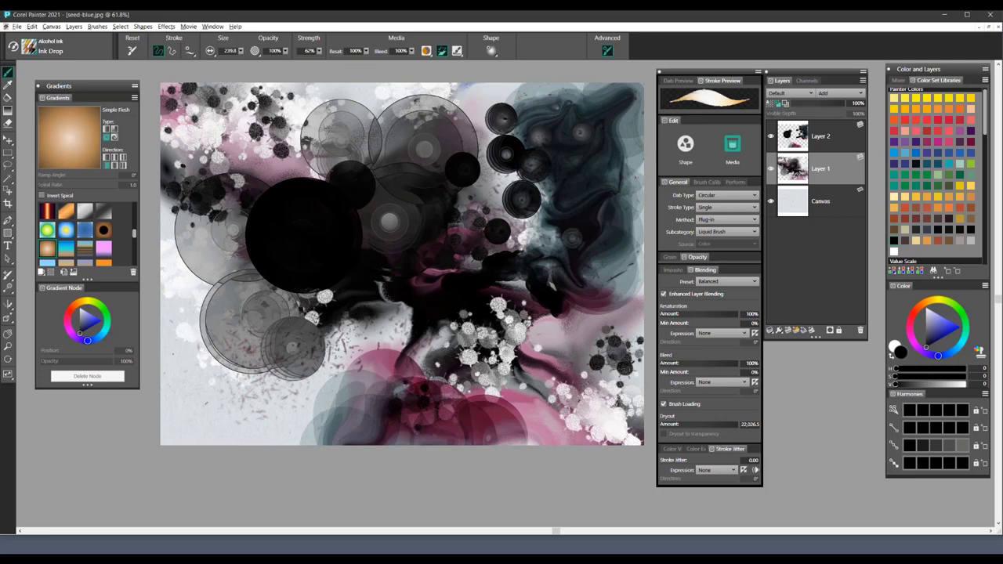
{"action": "left_click", "coordinate": [347, 317]}
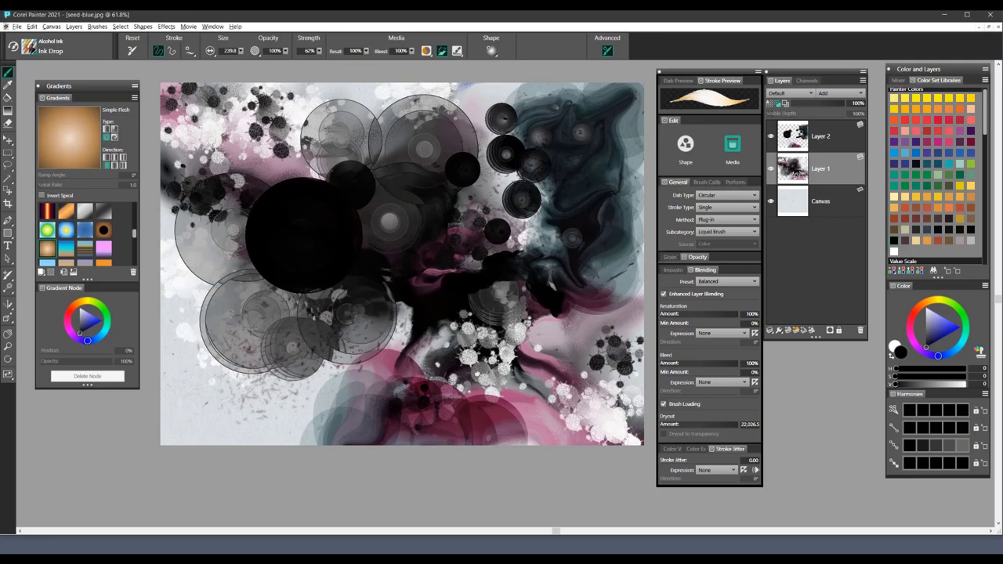
{"action": "left_click", "coordinate": [555, 344]}
Step: Add white ringed ink drops on the right, lower left, upper left and top centre
{"action": "left_click", "coordinate": [894, 252]}
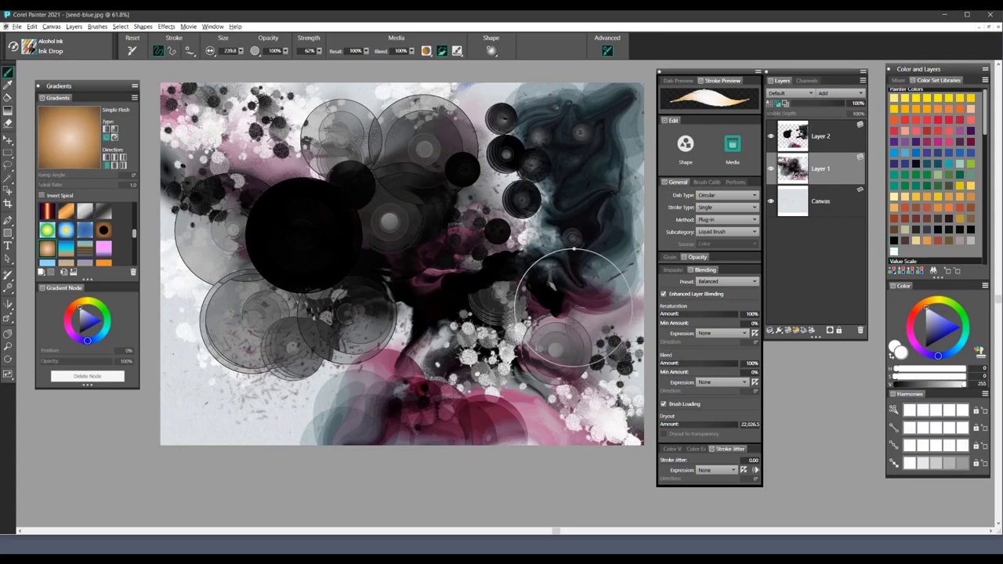
{"action": "left_click", "coordinate": [574, 314]}
{"action": "left_click", "coordinate": [337, 330]}
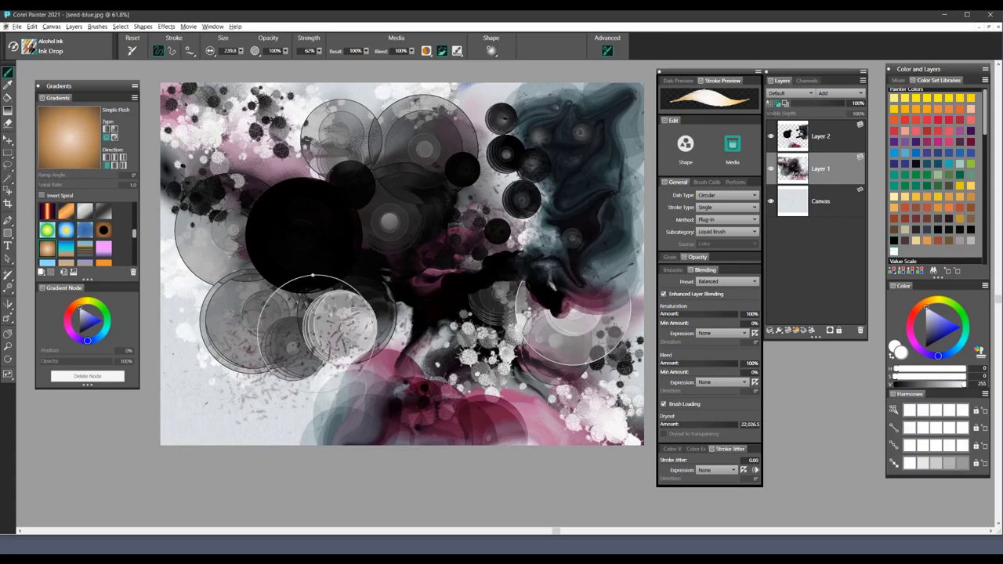
{"action": "left_click", "coordinate": [270, 142]}
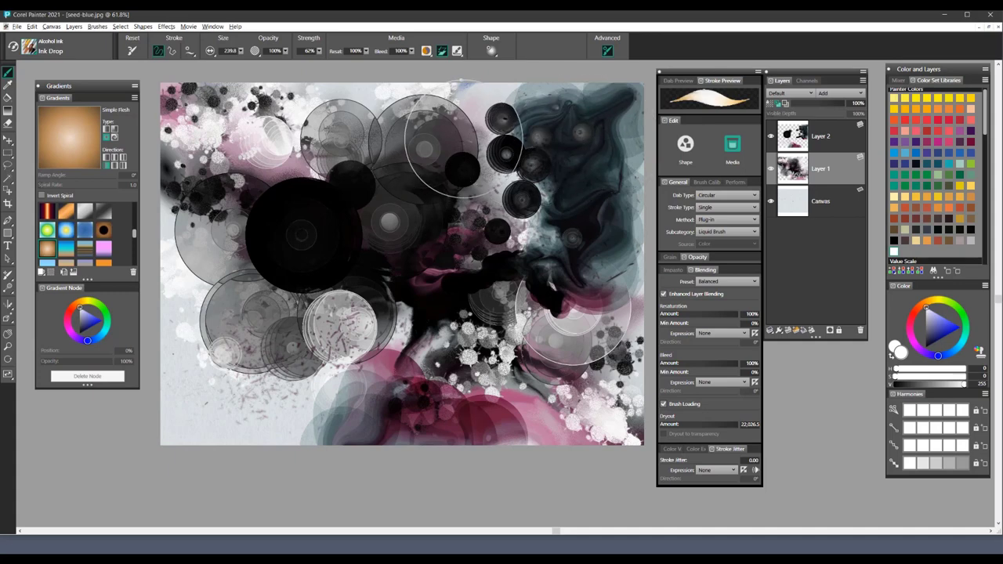
{"action": "left_click", "coordinate": [443, 116]}
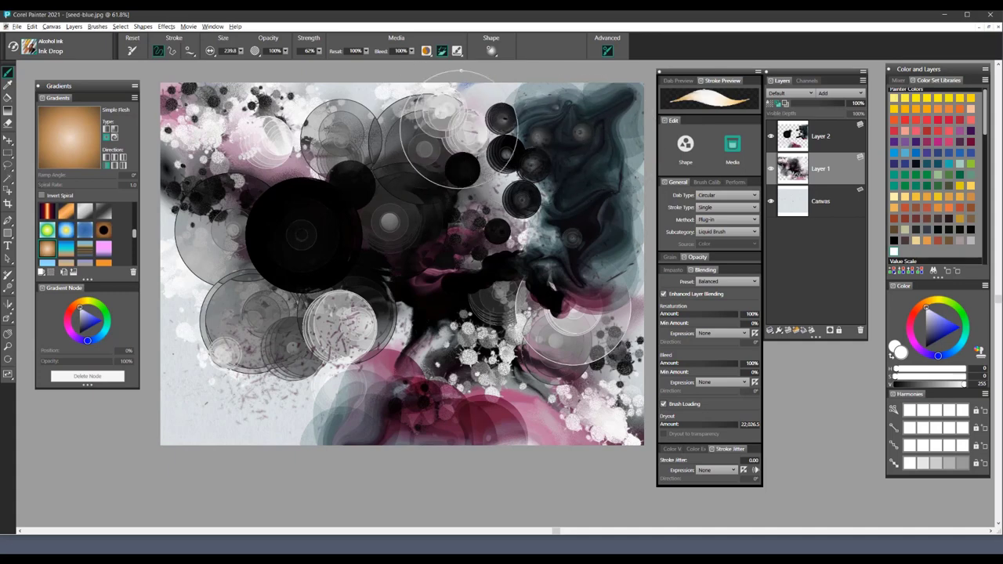
Step: Hide and delete Layer 2 with its dark teal ink
{"action": "left_click", "coordinate": [771, 137]}
{"action": "left_click", "coordinate": [837, 136]}
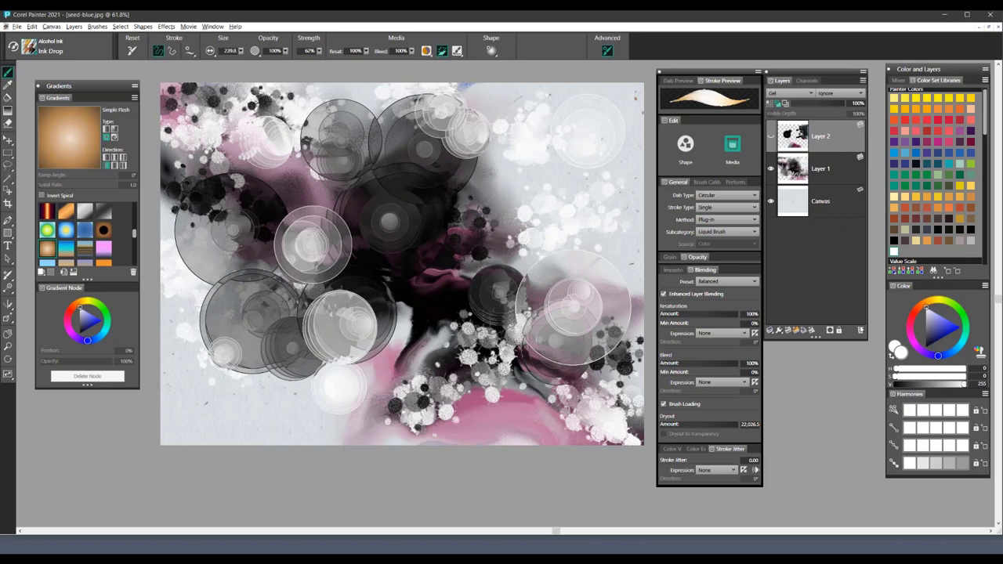
{"action": "left_click", "coordinate": [861, 332]}
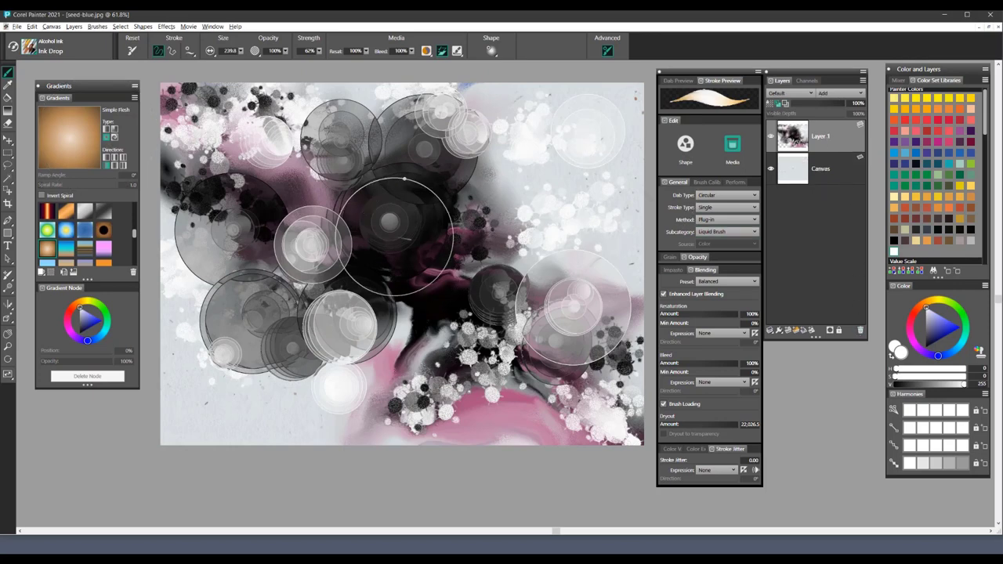
Step: Place a large pinkish-red ink drop in the upper right
{"action": "left_click", "coordinate": [928, 241]}
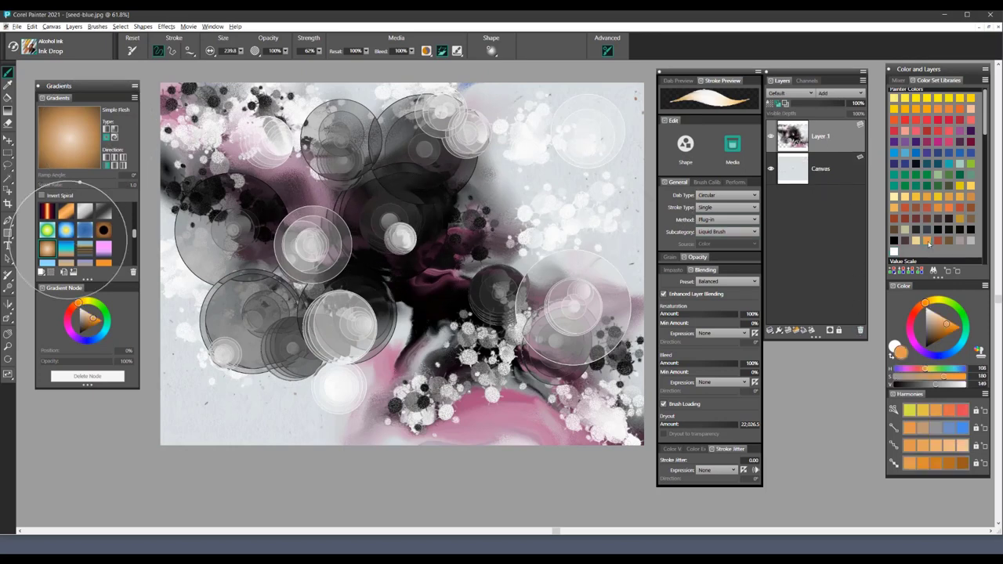
{"action": "left_click", "coordinate": [918, 132]}
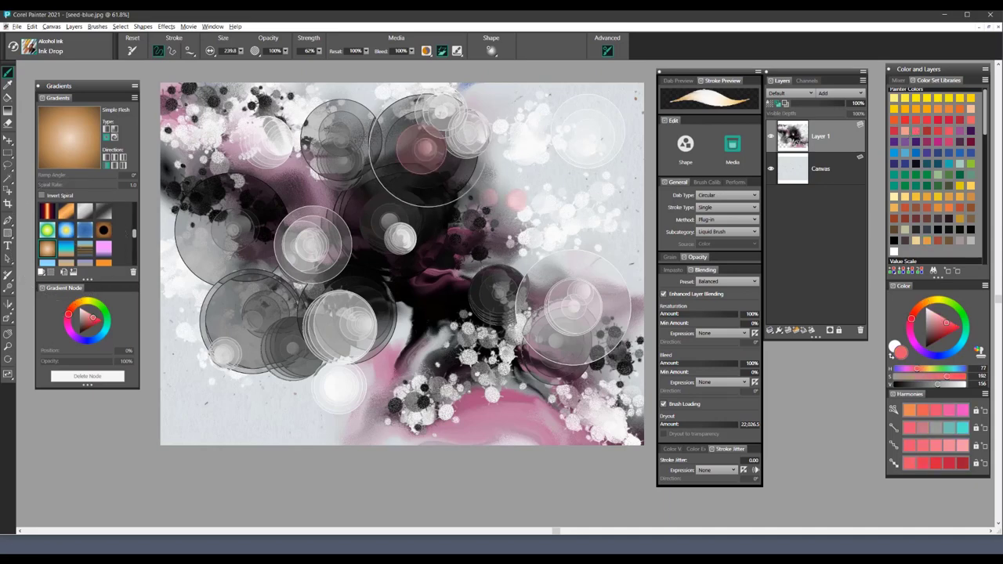
{"action": "left_click", "coordinate": [548, 166]}
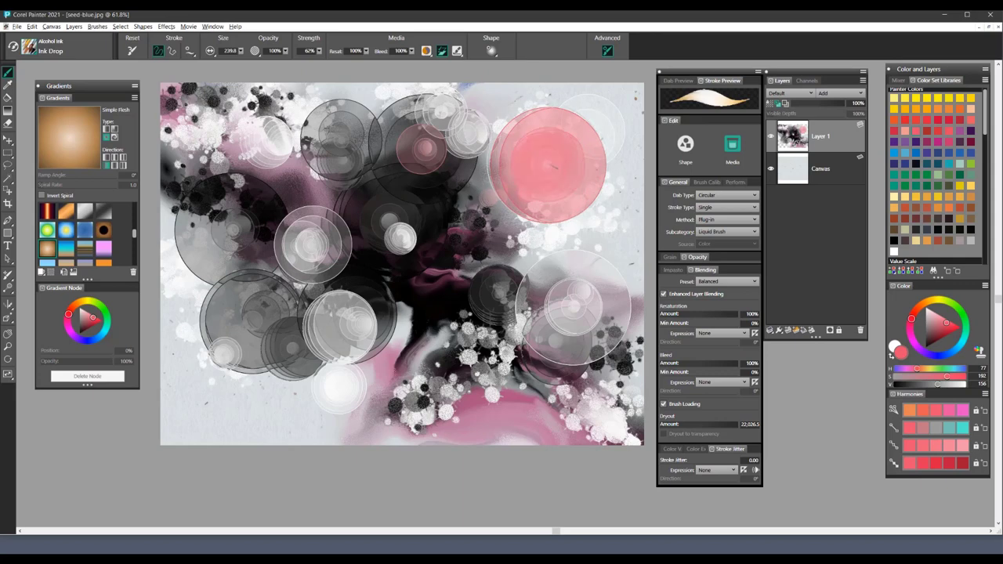
Step: Drop teal-green ink into the pink circle, on the right, left, upper left and centre
{"action": "left_click", "coordinate": [895, 174]}
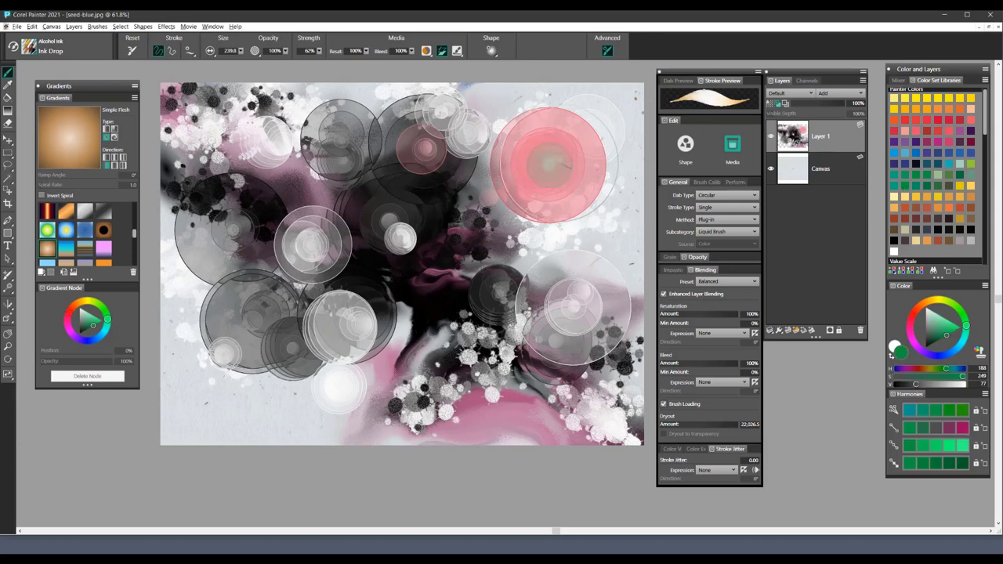
{"action": "left_click", "coordinate": [548, 163]}
{"action": "left_click", "coordinate": [562, 311]}
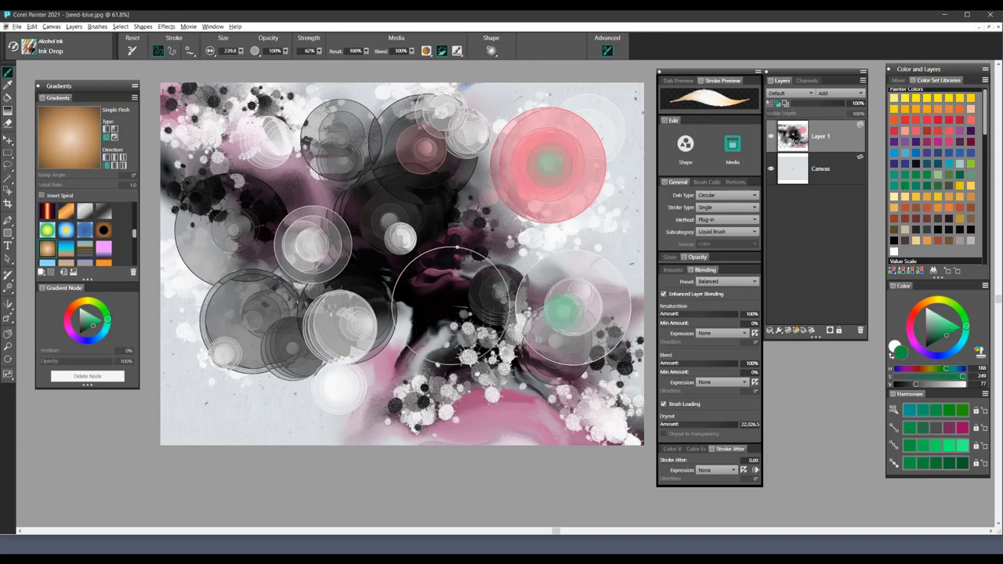
{"action": "left_click", "coordinate": [245, 311]}
{"action": "left_click", "coordinate": [225, 222]}
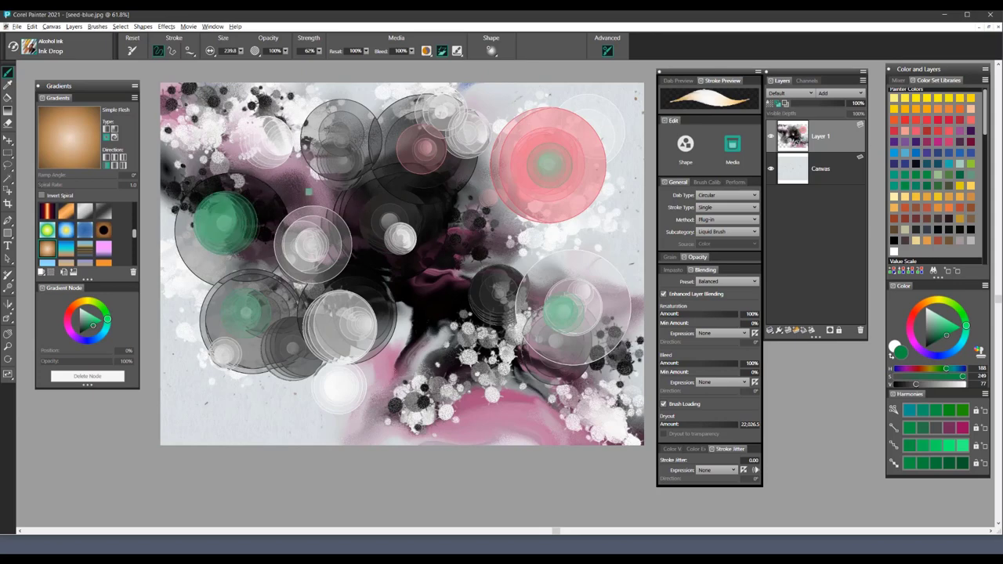
{"action": "left_click", "coordinate": [219, 137]}
{"action": "left_click", "coordinate": [308, 188]}
{"action": "left_click", "coordinate": [447, 298]}
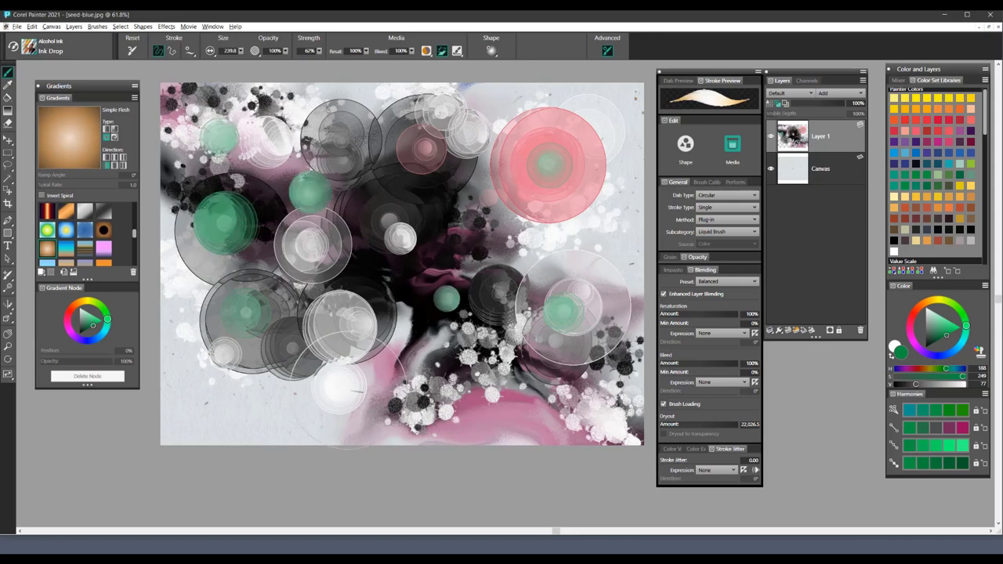
Step: Add more green drops of varying sizes near the bottom, middle, top and bottom right
{"action": "left_click", "coordinate": [344, 392]}
{"action": "left_click", "coordinate": [264, 391]}
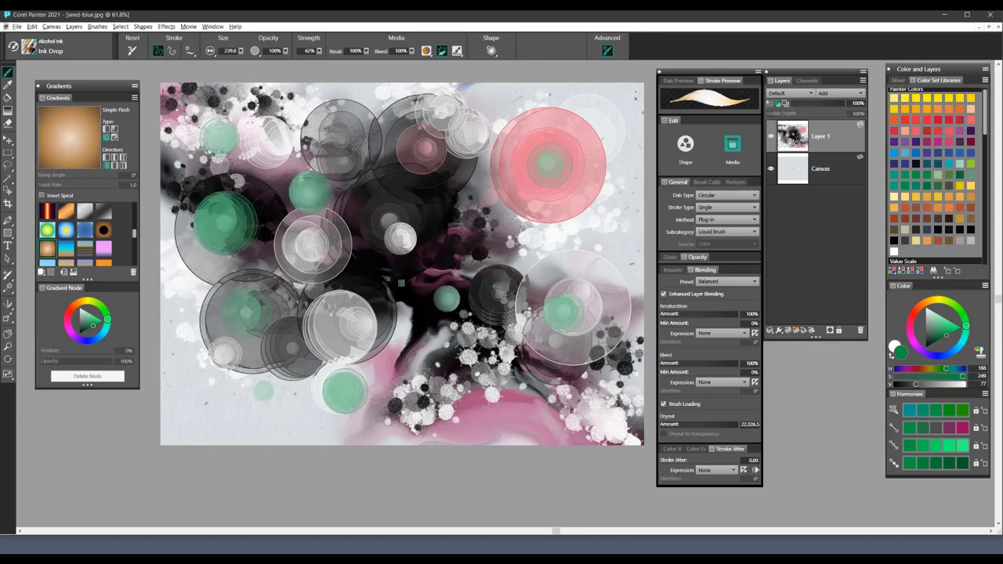
{"action": "left_click", "coordinate": [402, 284]}
{"action": "left_click", "coordinate": [306, 107]}
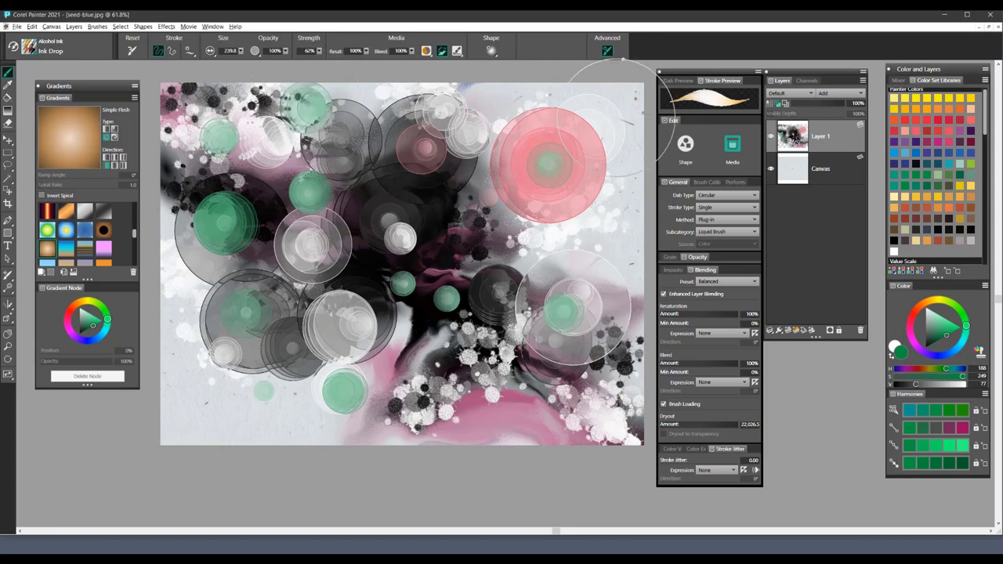
{"action": "left_click", "coordinate": [451, 221]}
{"action": "left_click", "coordinate": [549, 212]}
{"action": "left_click", "coordinate": [540, 391]}
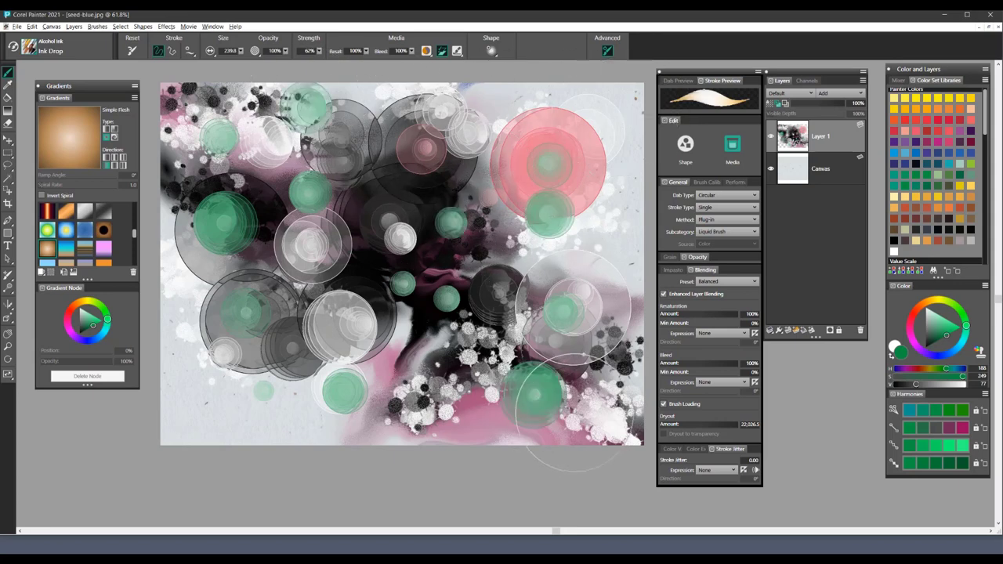
{"action": "left_click", "coordinate": [596, 427]}
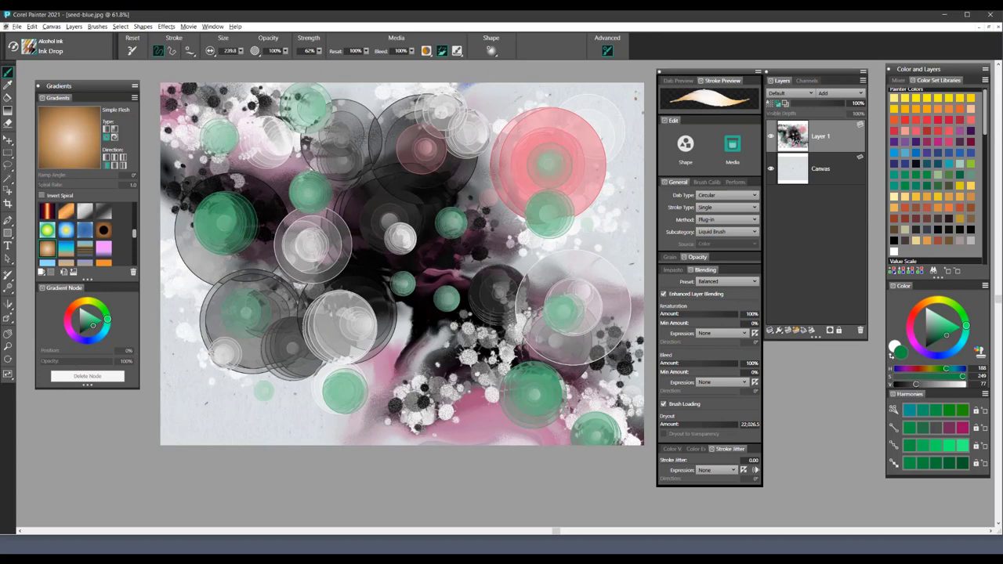
Step: Undo the test green Grainy Pour, then pick grey-blue and shrink the pour brush
{"action": "mouse_move", "coordinate": [173, 110]}
{"action": "left_mouse_down"}
{"action": "mouse_move", "coordinate": [258, 141]}
{"action": "mouse_move", "coordinate": [228, 110]}
{"action": "left_mouse_up"}
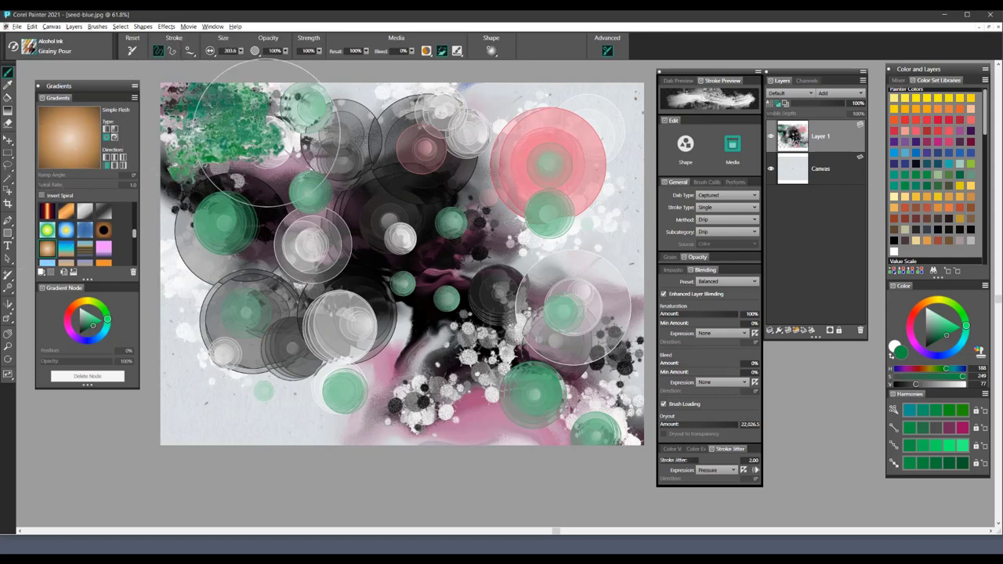
{"action": "key", "text": "ctrl+z"}
{"action": "key", "text": "ctrl+z"}
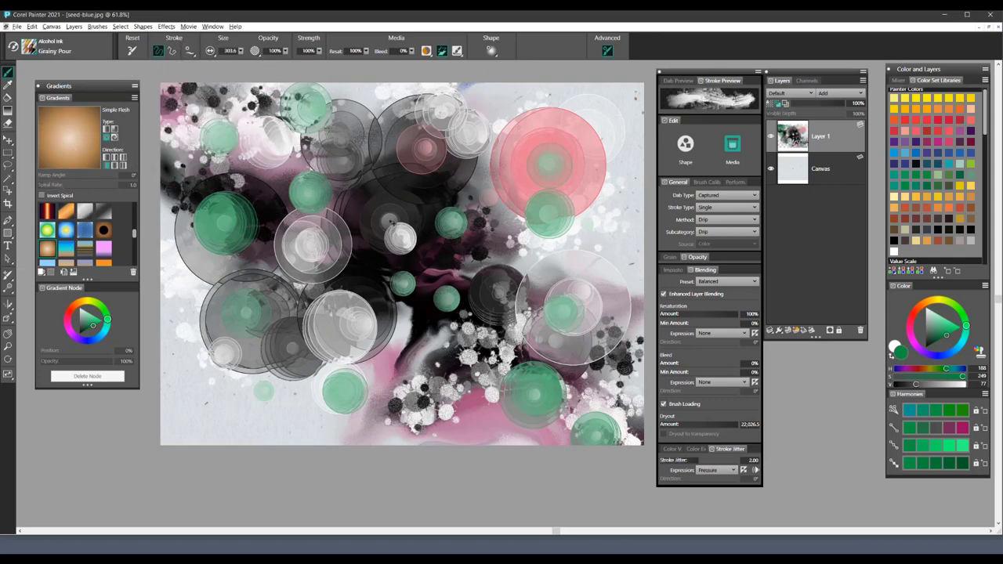
{"action": "left_click", "coordinate": [927, 232]}
{"action": "left_click_drag", "start_coordinate": [457, 233], "coordinate": [481, 226]}
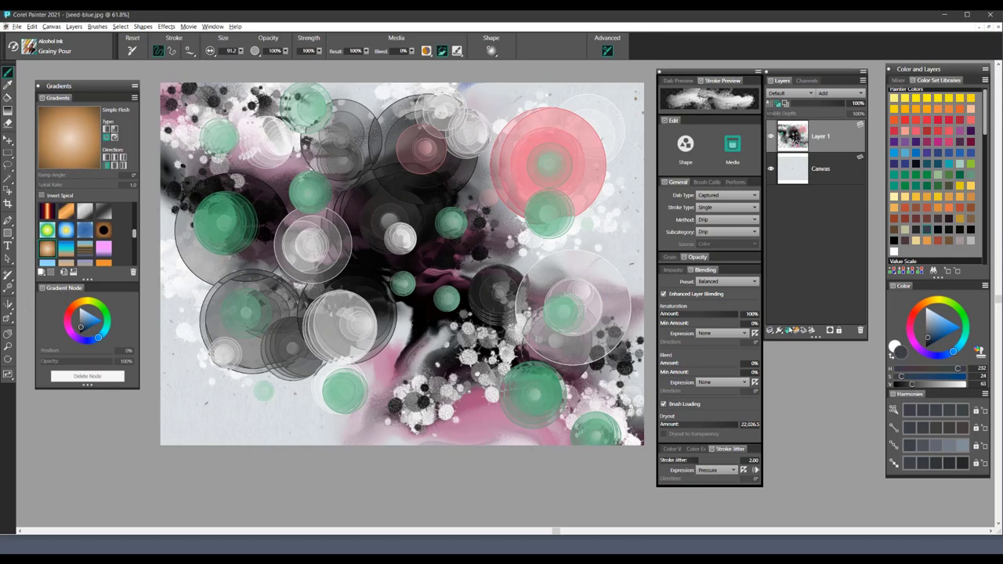
Step: On a new layer below Layer 1, pour dark ink lower left and pink ink lower right
{"action": "key", "text": "ctrl+shift+n"}
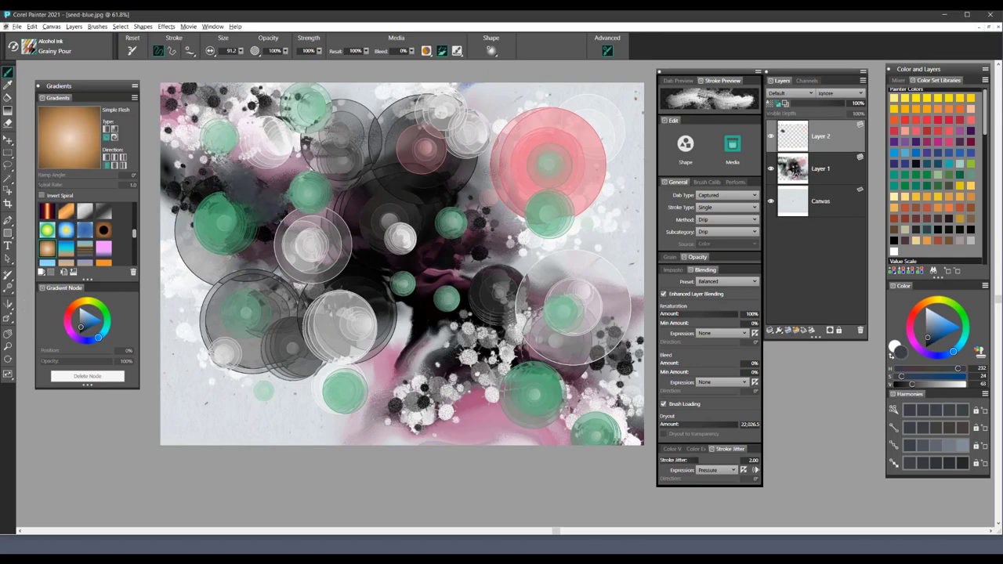
{"action": "left_click_drag", "start_coordinate": [853, 141], "coordinate": [846, 174]}
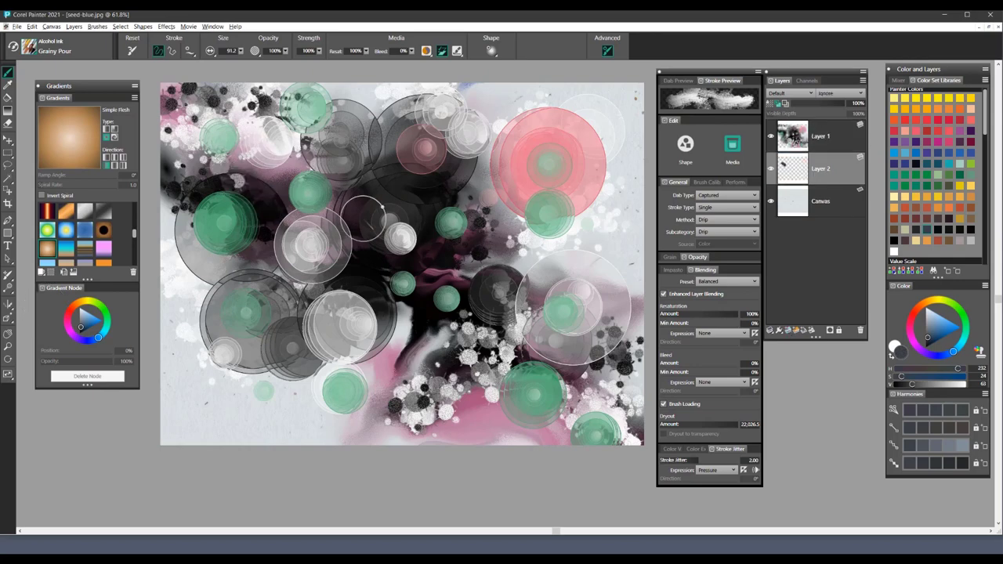
{"action": "mouse_move", "coordinate": [191, 312]}
{"action": "left_mouse_down"}
{"action": "mouse_move", "coordinate": [291, 409]}
{"action": "mouse_move", "coordinate": [325, 397]}
{"action": "left_mouse_up"}
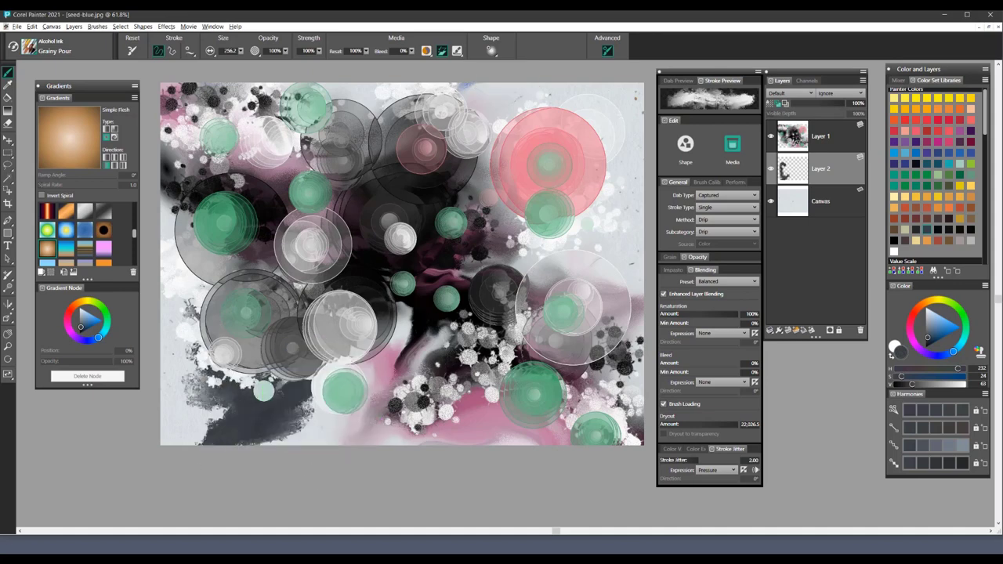
{"action": "left_click", "coordinate": [282, 408], "text": "alt"}
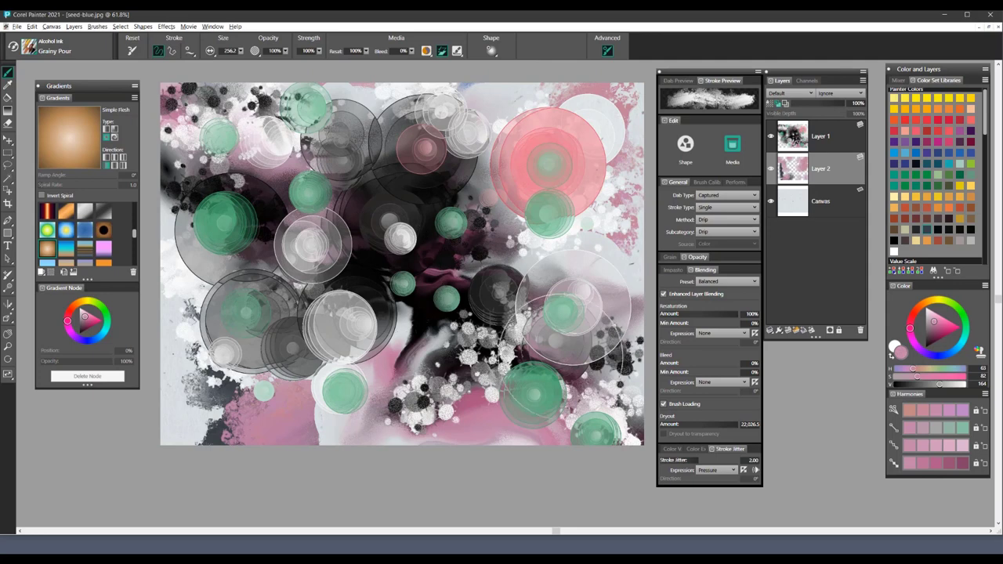
{"action": "left_click", "coordinate": [837, 142]}
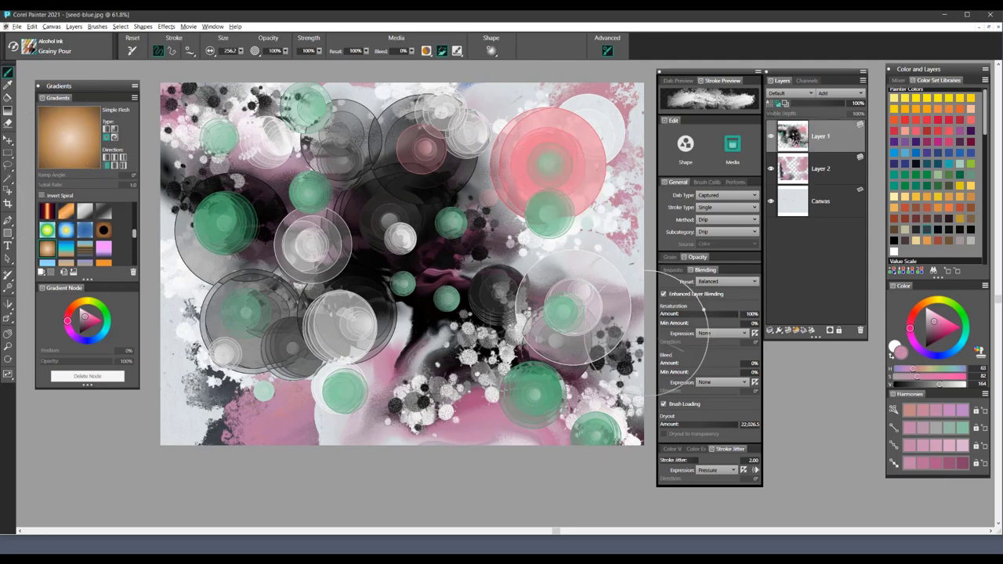
{"action": "key", "text": "bracketleft"}
{"action": "key", "text": "bracketleft"}
{"action": "key", "text": "bracketleft"}
{"action": "left_click_drag", "start_coordinate": [396, 309], "coordinate": [487, 416]}
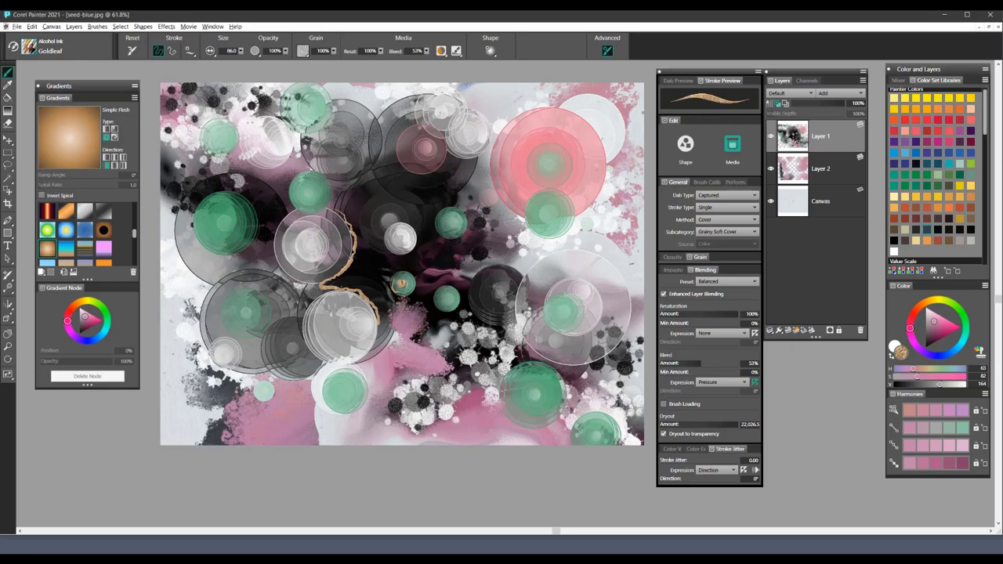
Step: Zoom in on the gold-leaf squiggles winding through the painting's centre
{"action": "key", "text": "ctrl+plus"}
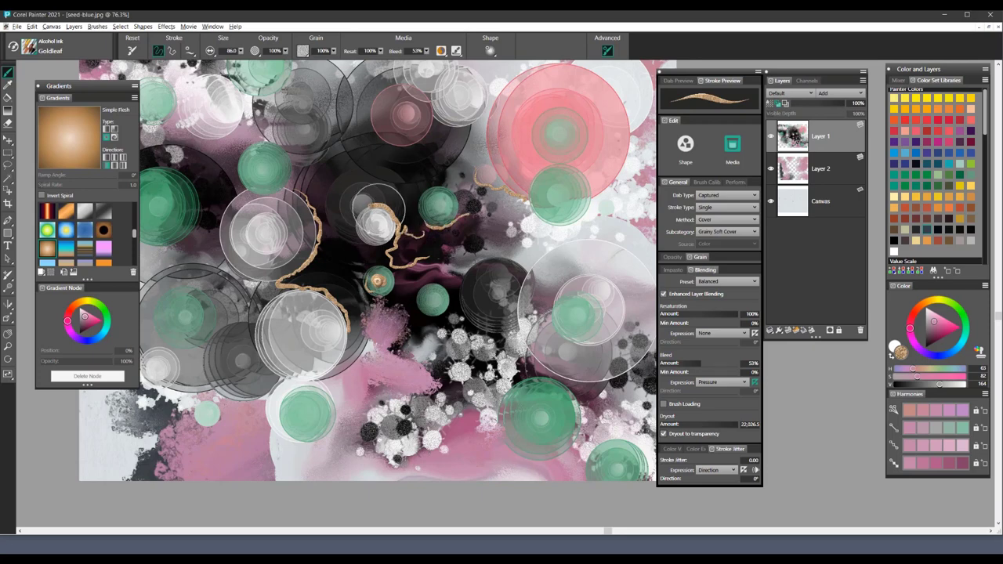
Step: Extend the gold squiggle left and down using the Warm Light gradient, then select Copper
{"action": "left_click", "coordinate": [66, 211]}
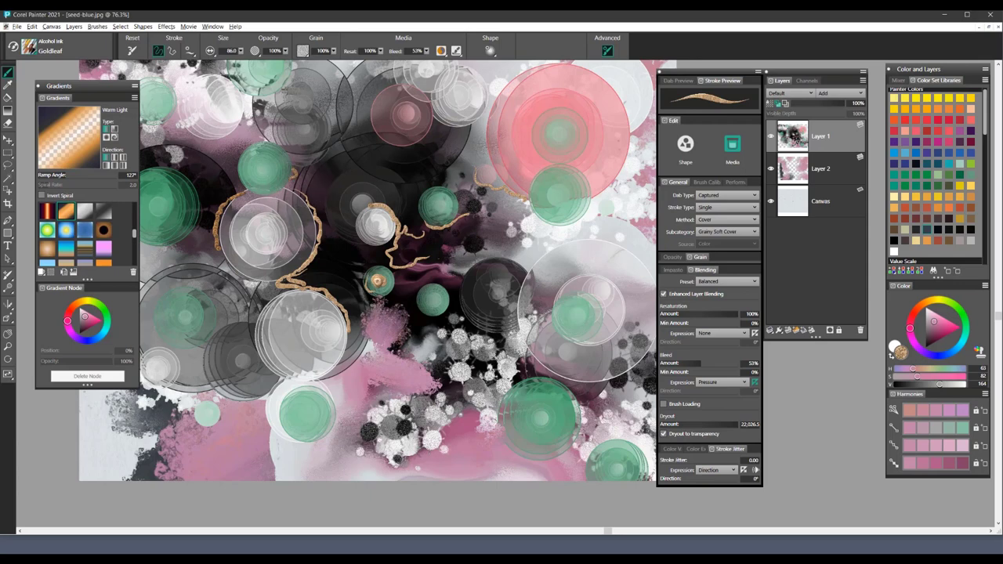
{"action": "left_click_drag", "start_coordinate": [301, 278], "coordinate": [262, 306]}
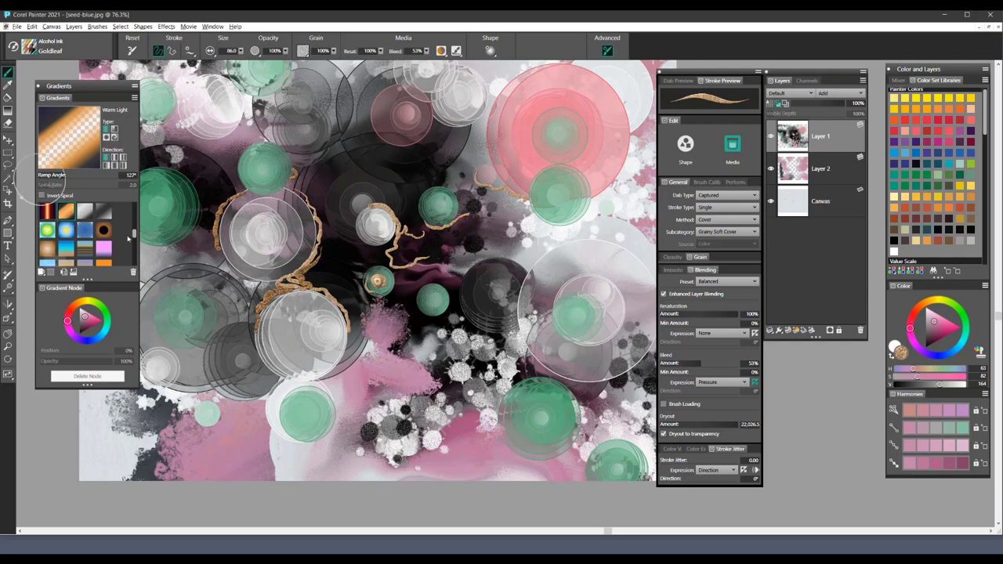
{"action": "left_click_drag", "start_coordinate": [135, 235], "coordinate": [135, 251]}
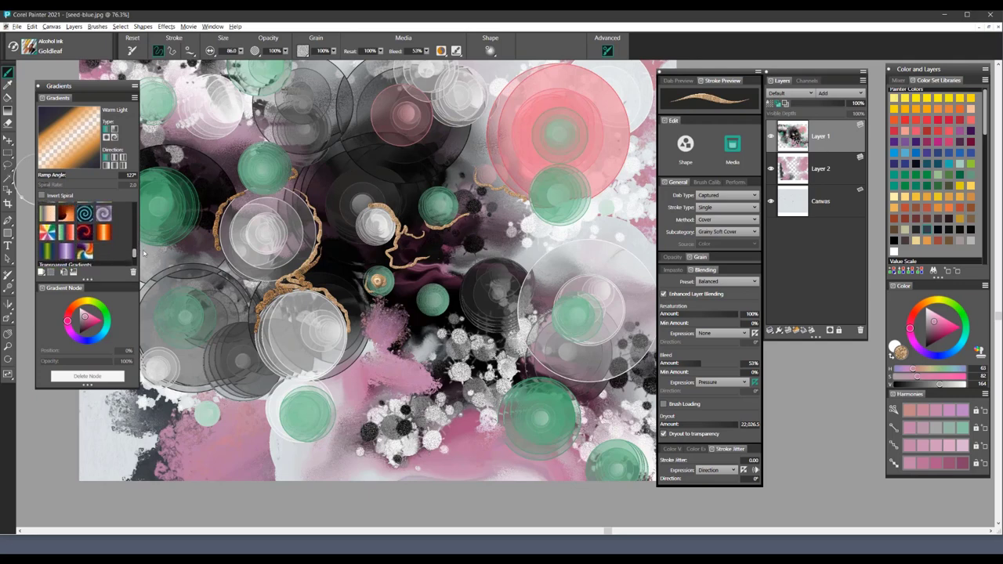
{"action": "left_click_drag", "start_coordinate": [141, 251], "coordinate": [141, 249]}
{"action": "left_click", "coordinate": [67, 244]}
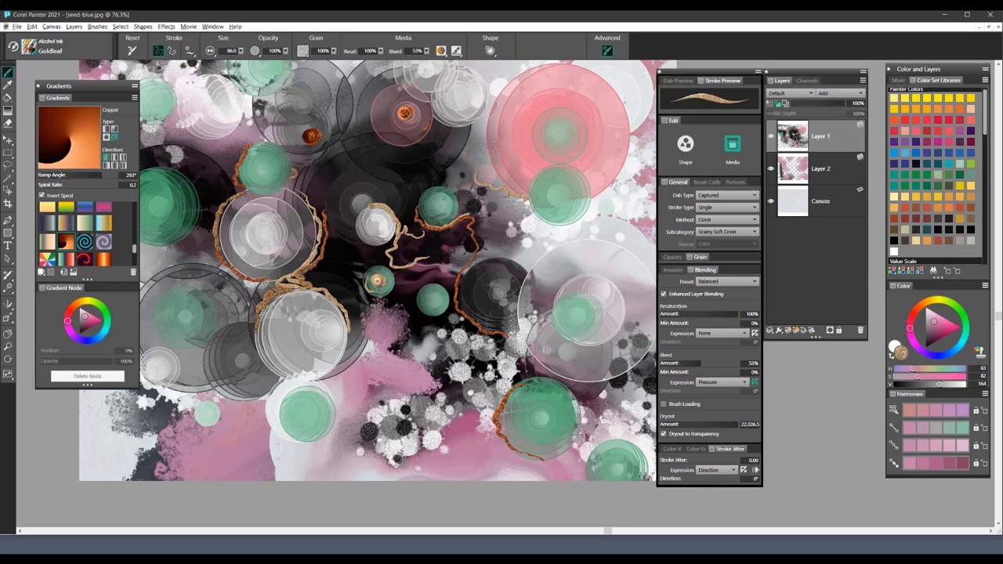
Step: Add small copper dabs near the top and upper right
{"action": "left_click", "coordinate": [275, 235]}
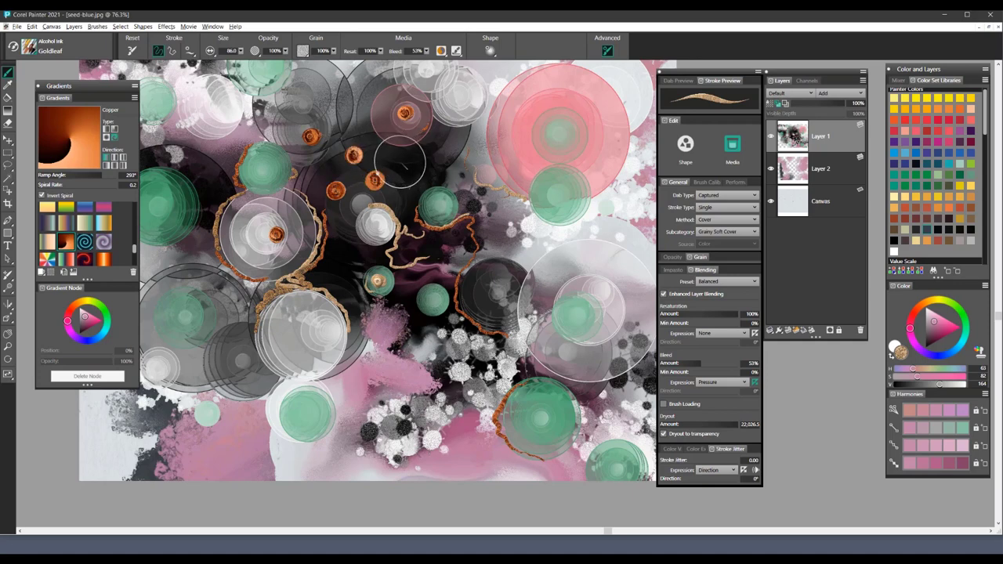
{"action": "left_click", "coordinate": [443, 168]}
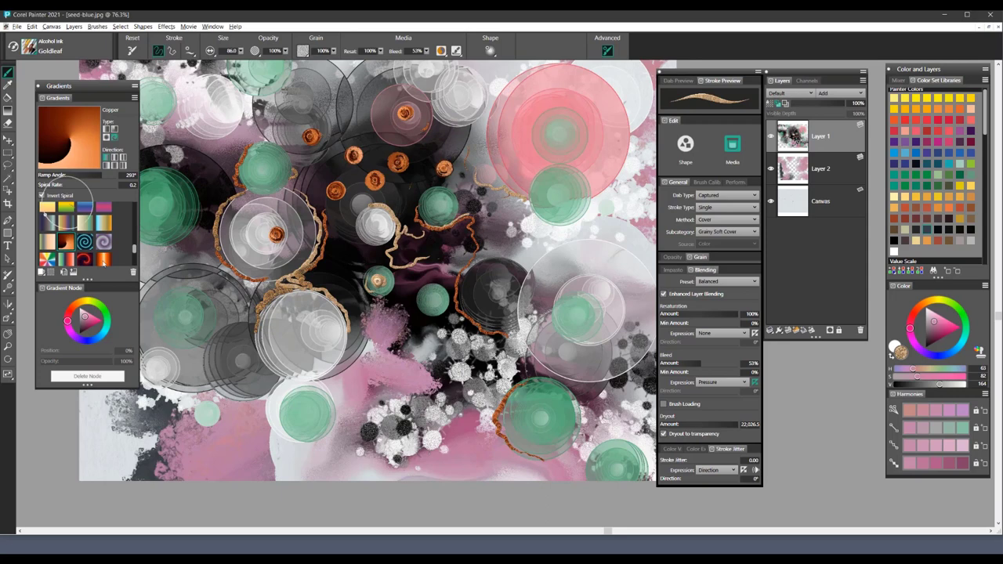
{"action": "left_click_drag", "start_coordinate": [134, 250], "coordinate": [134, 232]}
Step: Scatter beige Simple Flesh gradient dabs across the upper centre, top and centre
{"action": "left_click", "coordinate": [47, 256]}
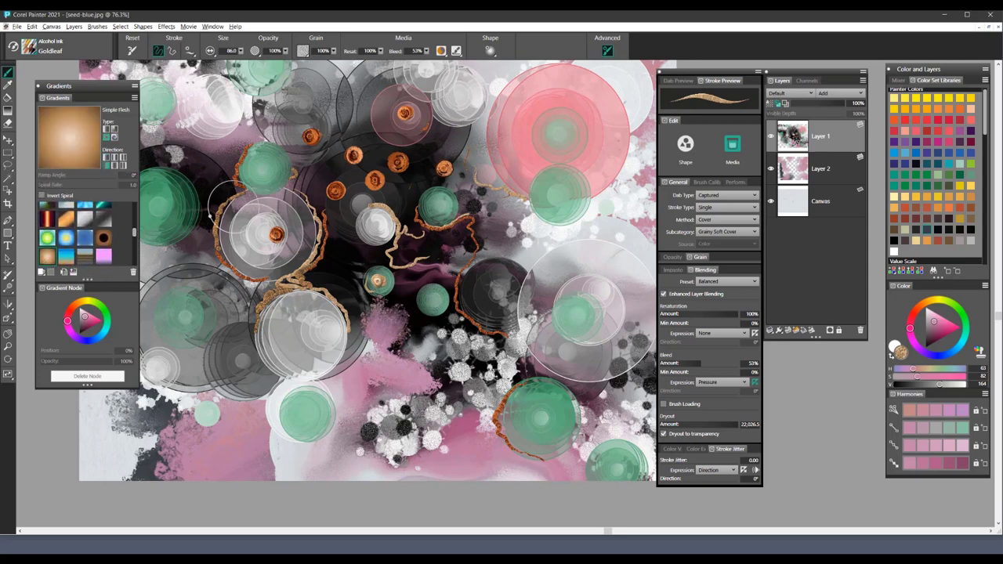
{"action": "left_click", "coordinate": [402, 185]}
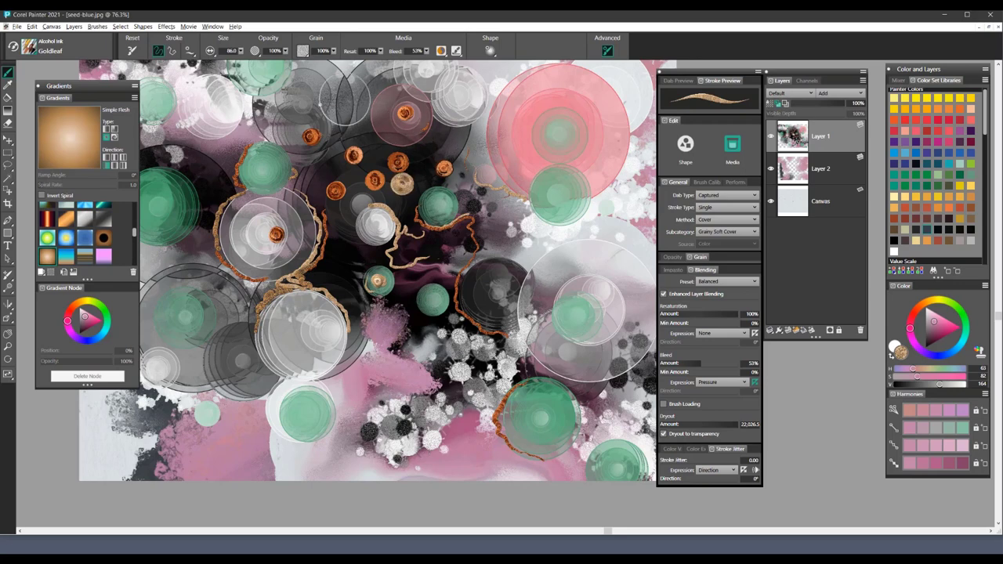
{"action": "left_click", "coordinate": [344, 104]}
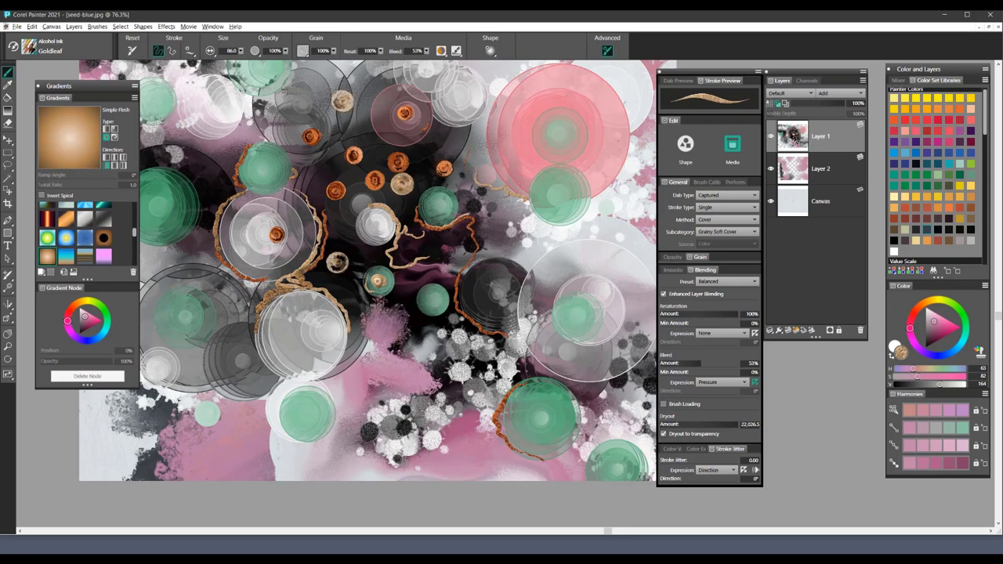
{"action": "left_click", "coordinate": [359, 259]}
{"action": "left_click", "coordinate": [346, 295]}
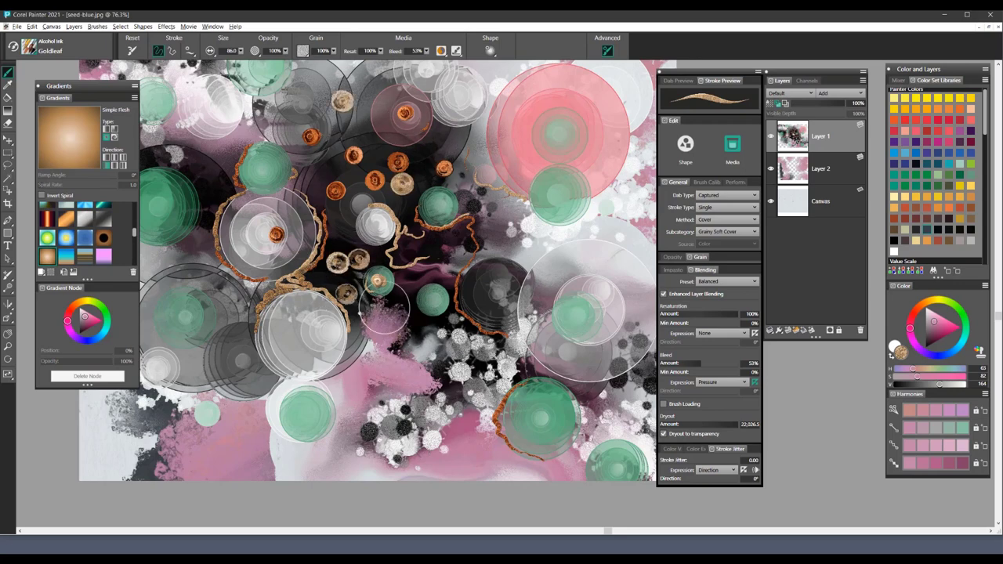
{"action": "left_click", "coordinate": [471, 297]}
{"action": "left_click", "coordinate": [408, 286]}
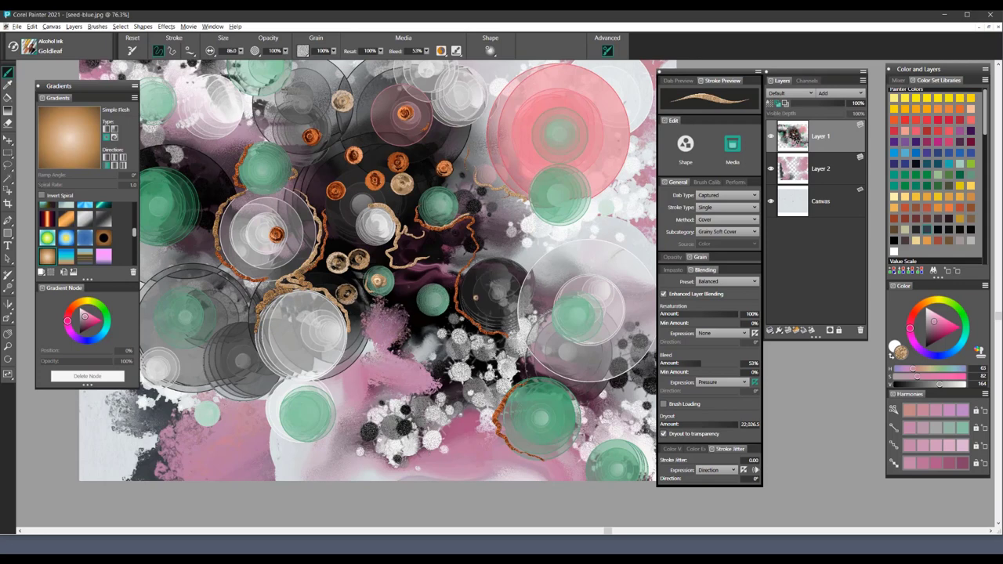
{"action": "left_click", "coordinate": [407, 309]}
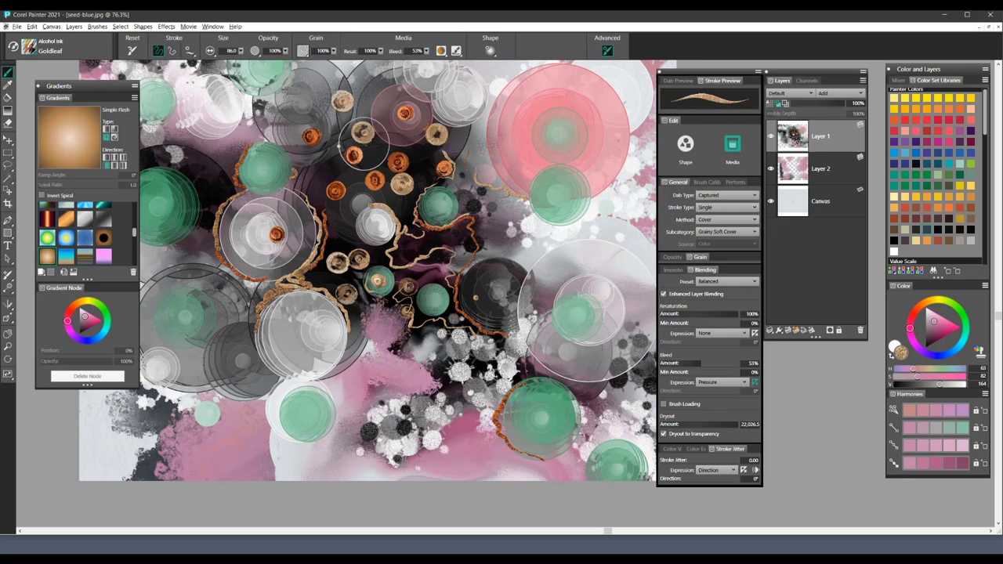
Step: Add gold-leaf dabs on the left side and along the lower area
{"action": "left_click", "coordinate": [218, 297]}
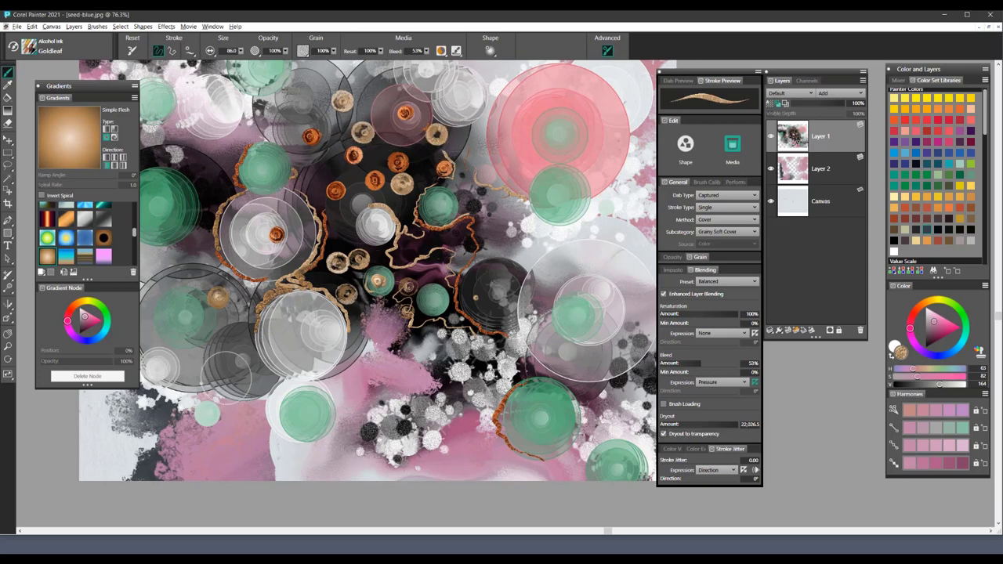
{"action": "left_click", "coordinate": [341, 469]}
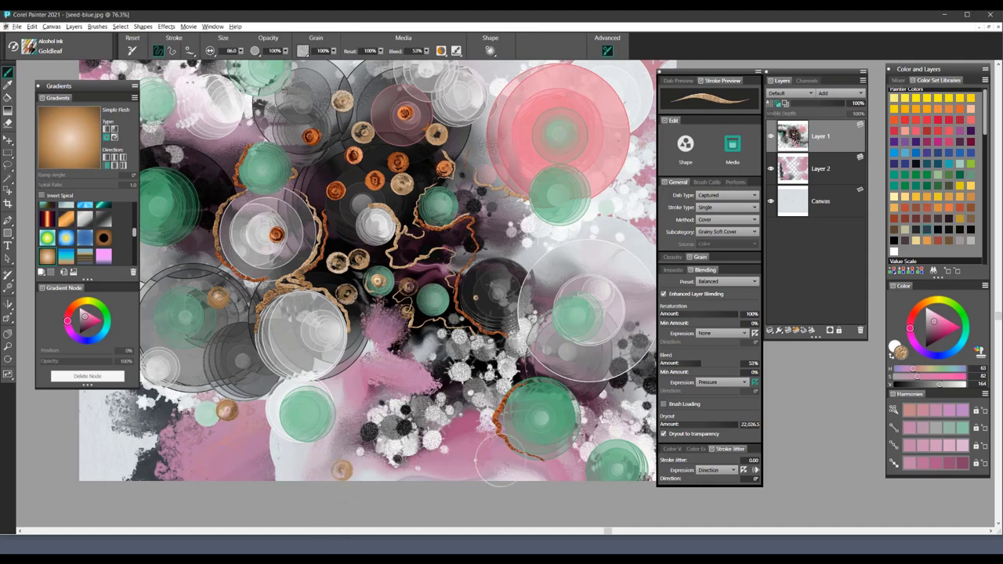
{"action": "left_click", "coordinate": [532, 419]}
Step: Stir a large spiral at top centre and small swirls in the centre and green drop
{"action": "key", "text": "b"}
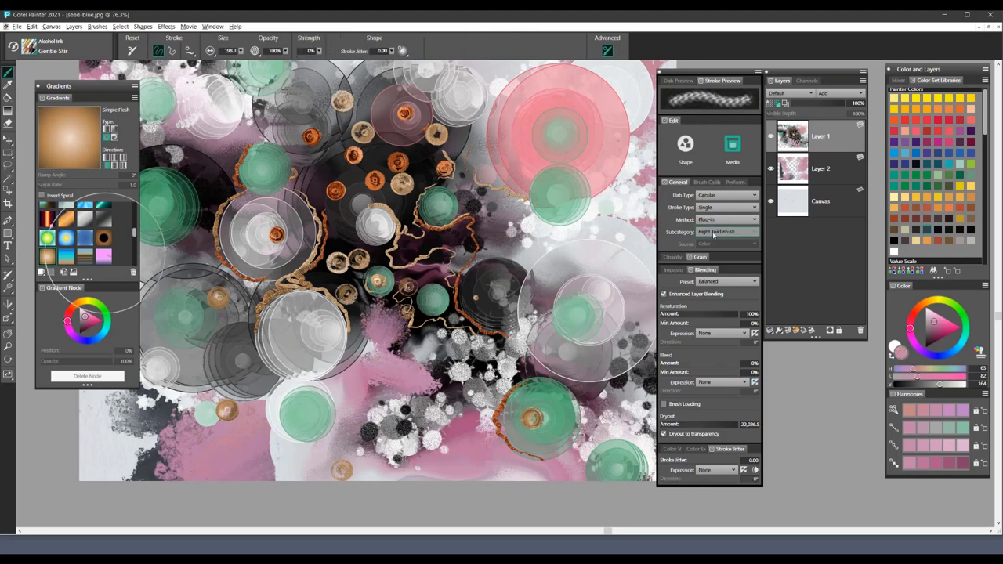
{"action": "left_click", "coordinate": [443, 141]}
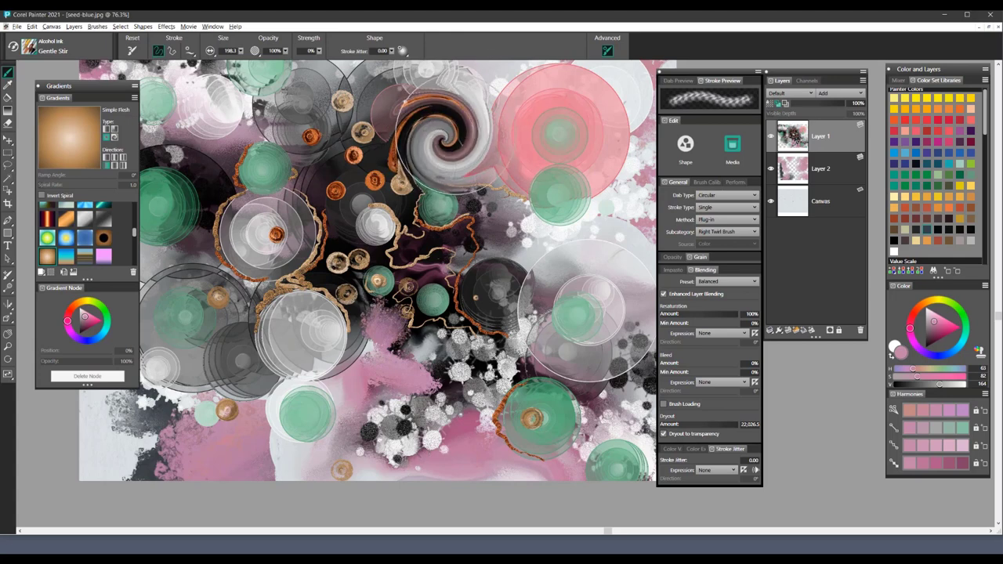
{"action": "left_click", "coordinate": [365, 134]}
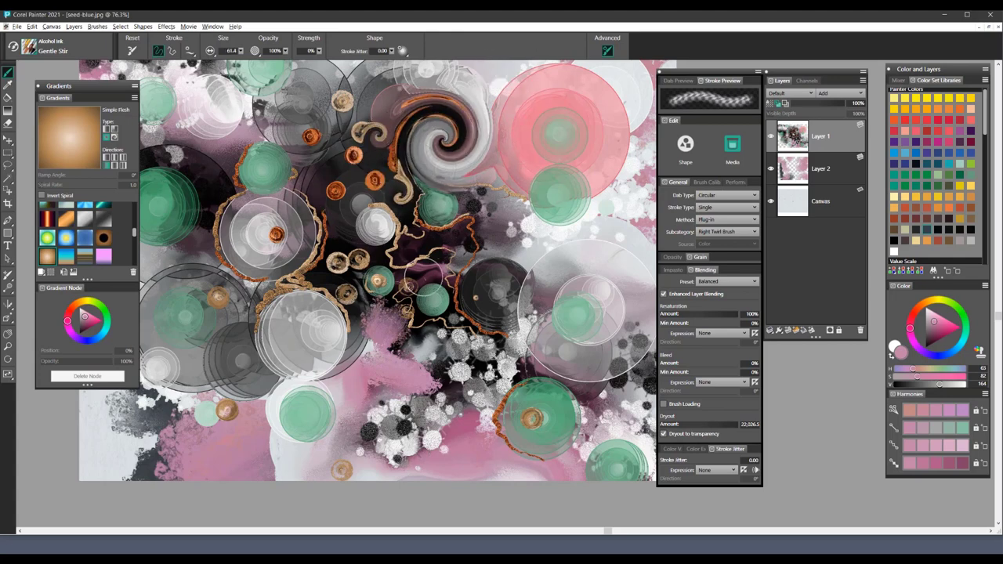
{"action": "left_click_drag", "start_coordinate": [423, 277], "coordinate": [377, 311]}
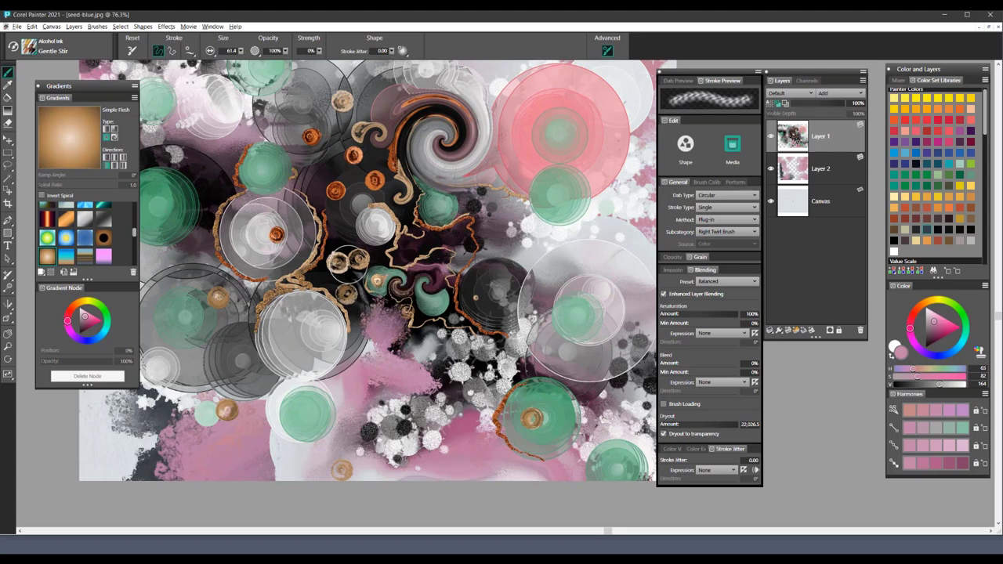
{"action": "left_click", "coordinate": [353, 263]}
{"action": "left_click", "coordinate": [284, 241]}
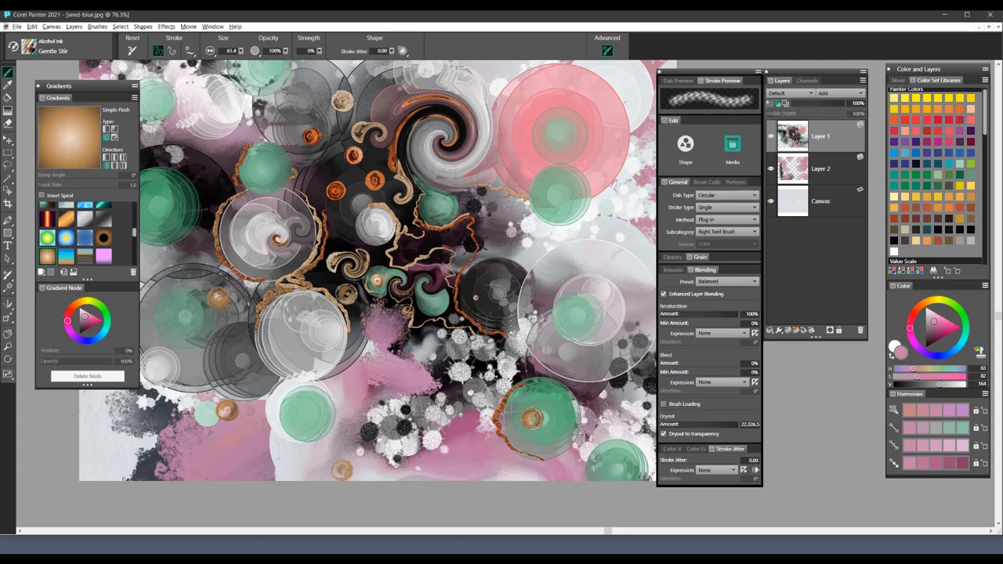
{"action": "left_click", "coordinate": [296, 194]}
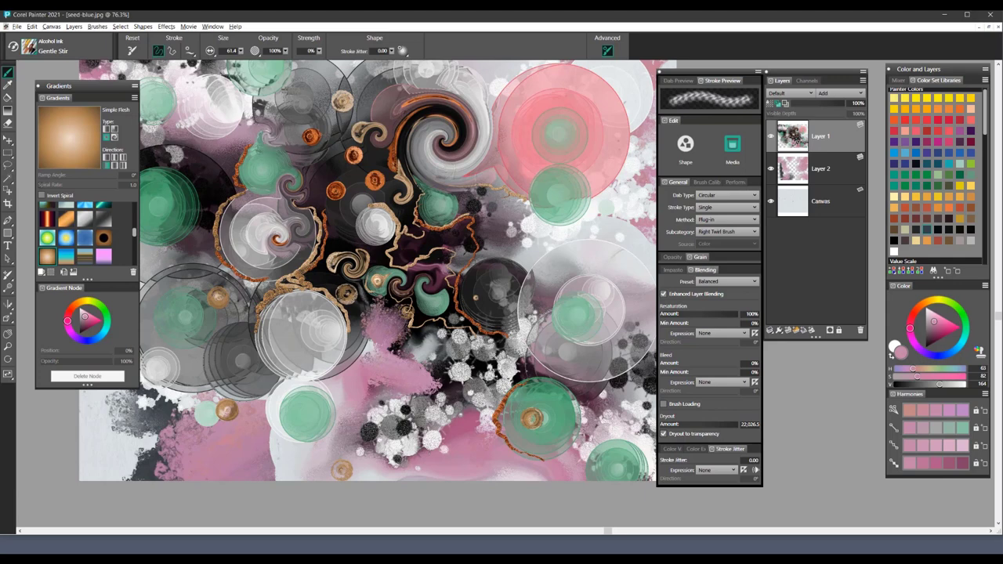
{"action": "left_click", "coordinate": [255, 128]}
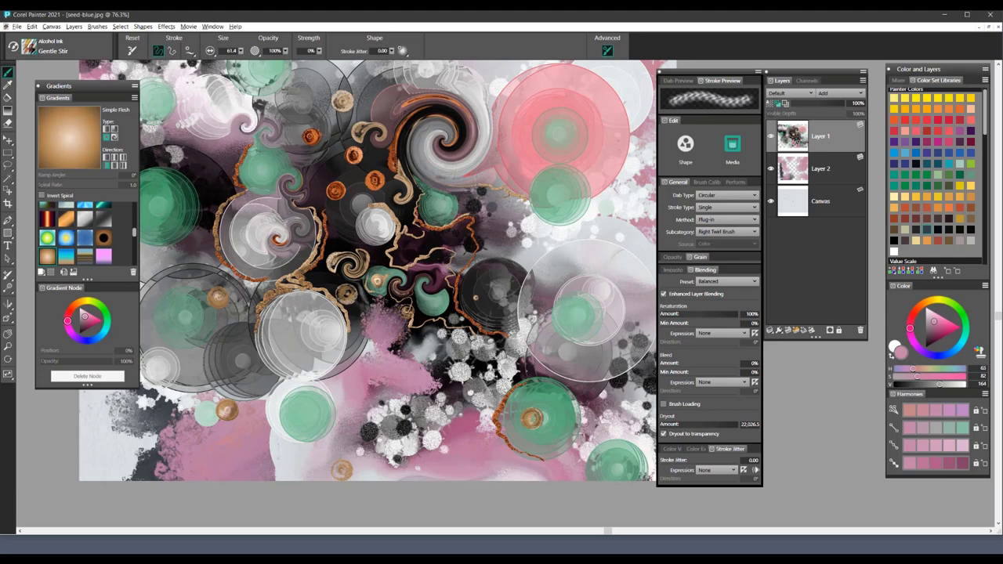
Step: Swirl the grey bubble, bottom splatter, pink blob, orange rings and green circle
{"action": "left_click", "coordinate": [521, 329]}
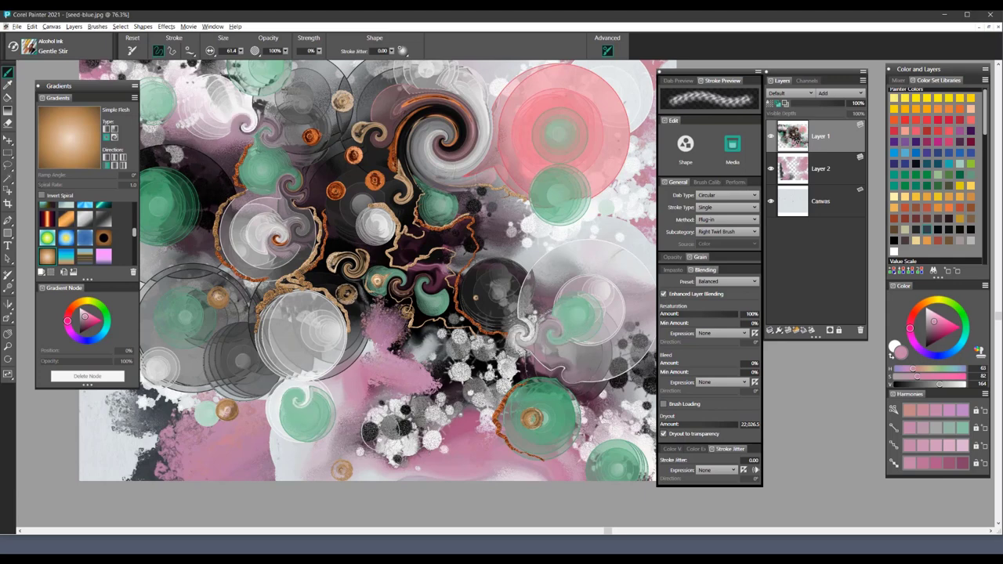
{"action": "left_click", "coordinate": [392, 412]}
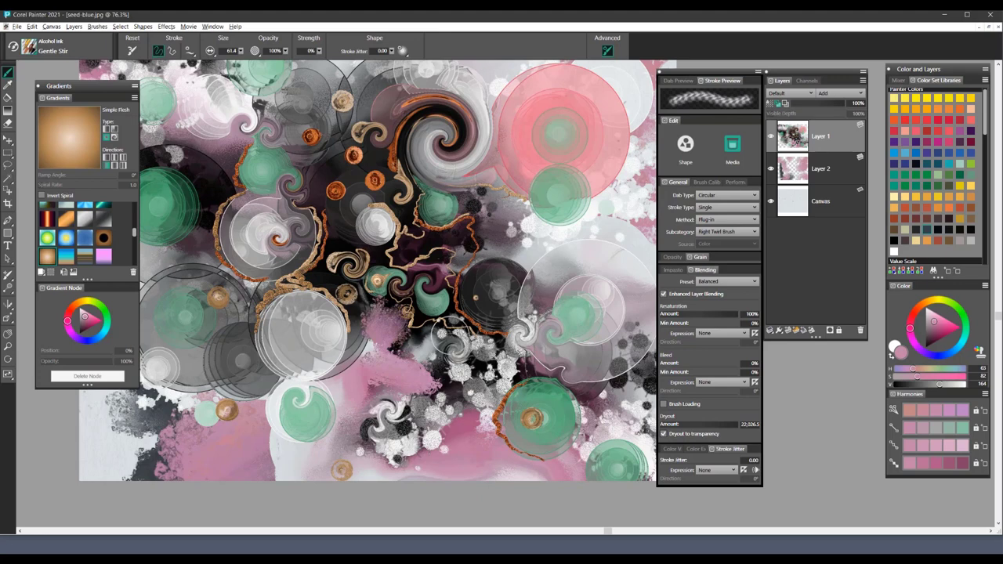
{"action": "left_click", "coordinate": [390, 312]}
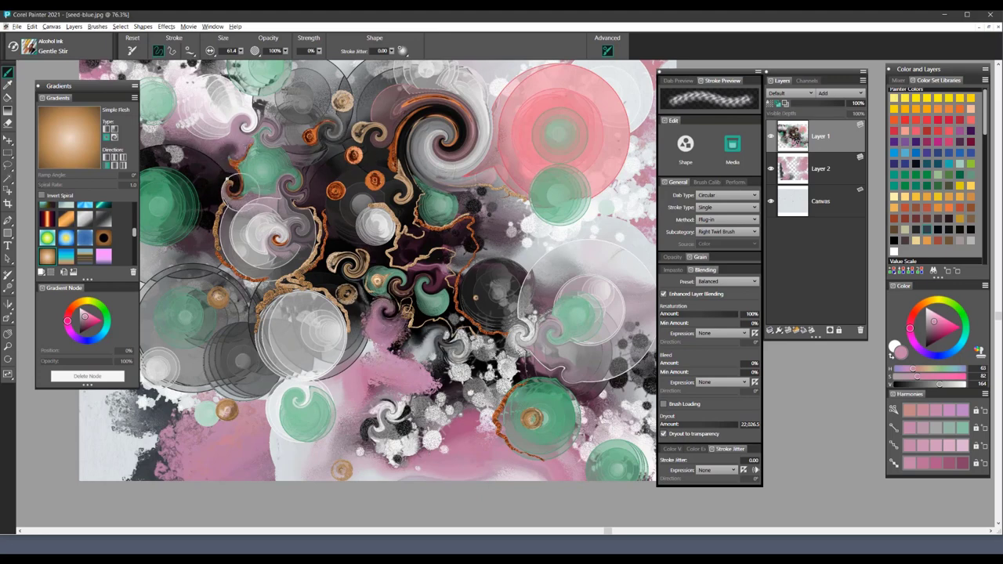
{"action": "left_click", "coordinate": [220, 301]}
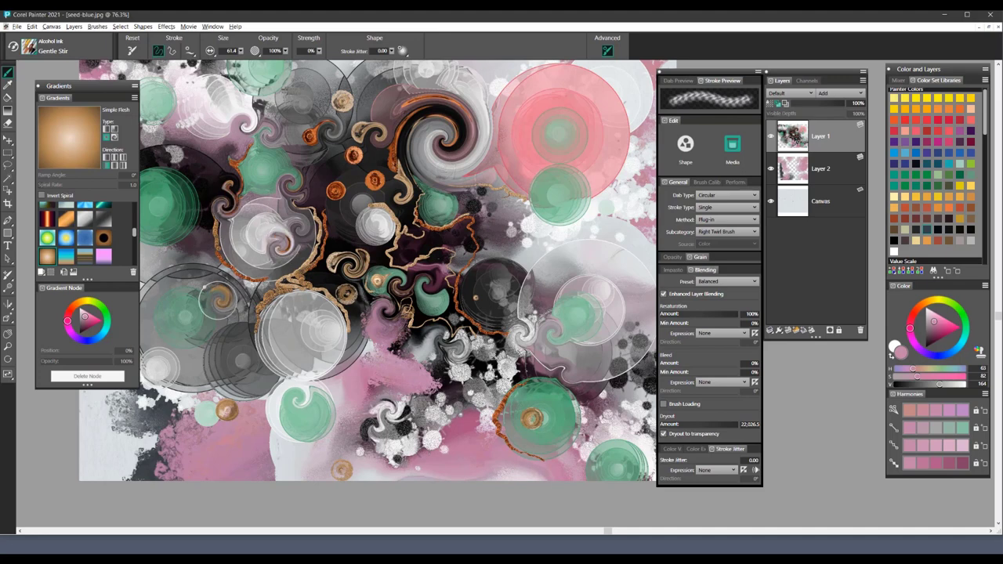
{"action": "left_click", "coordinate": [365, 274]}
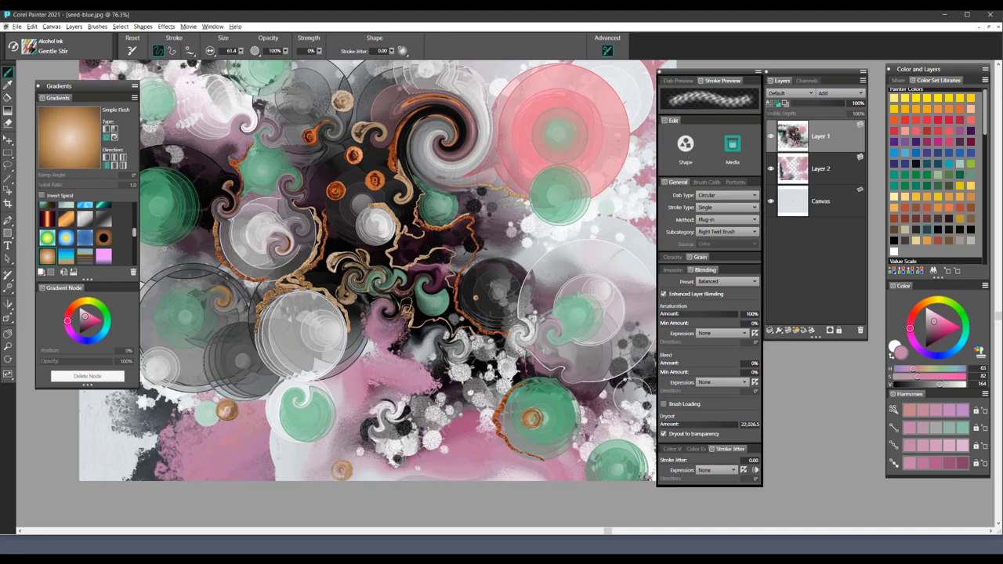
{"action": "left_click_drag", "start_coordinate": [463, 363], "coordinate": [432, 216]}
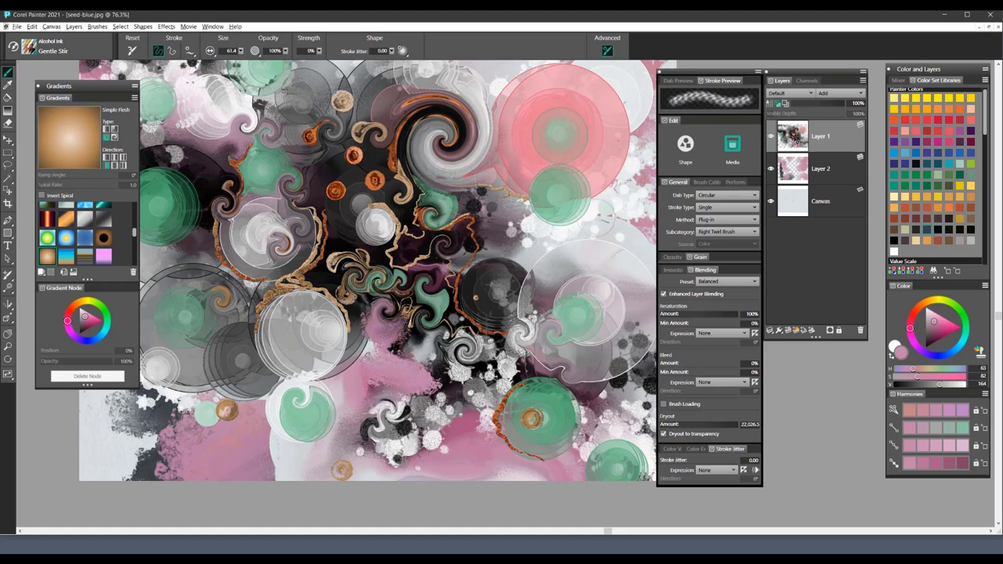
{"action": "left_click", "coordinate": [355, 181]}
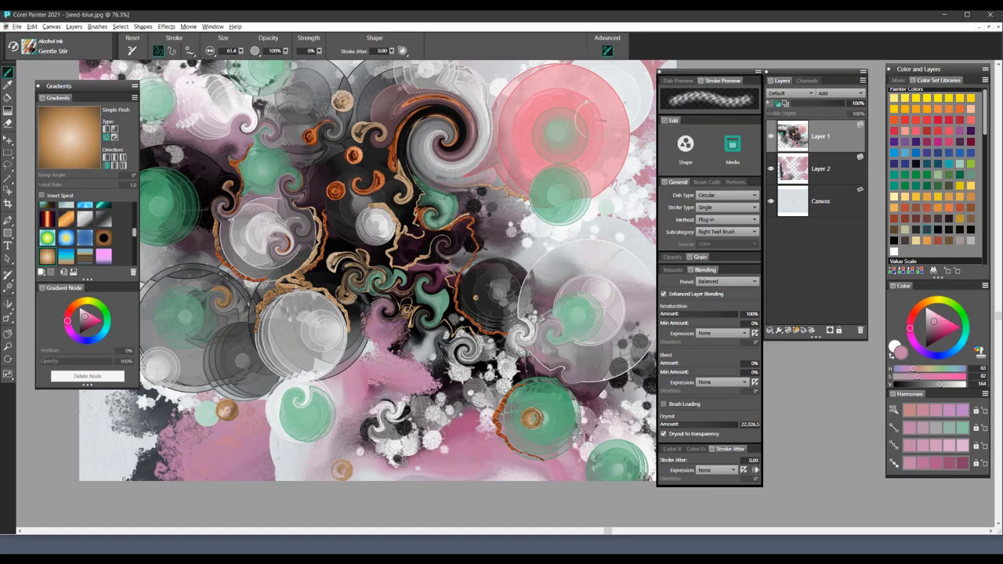
{"action": "left_click", "coordinate": [527, 210]}
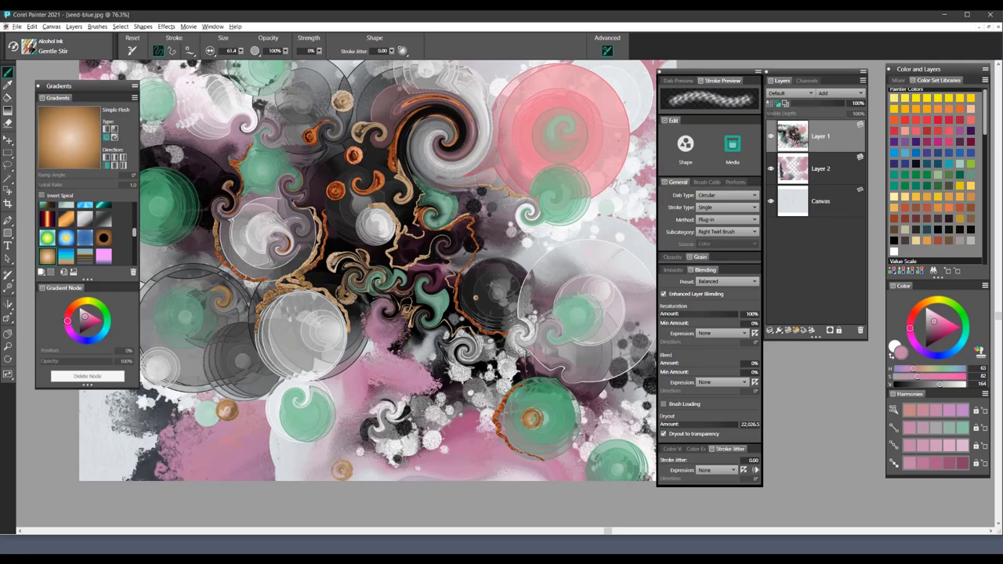
{"action": "left_click", "coordinate": [337, 105]}
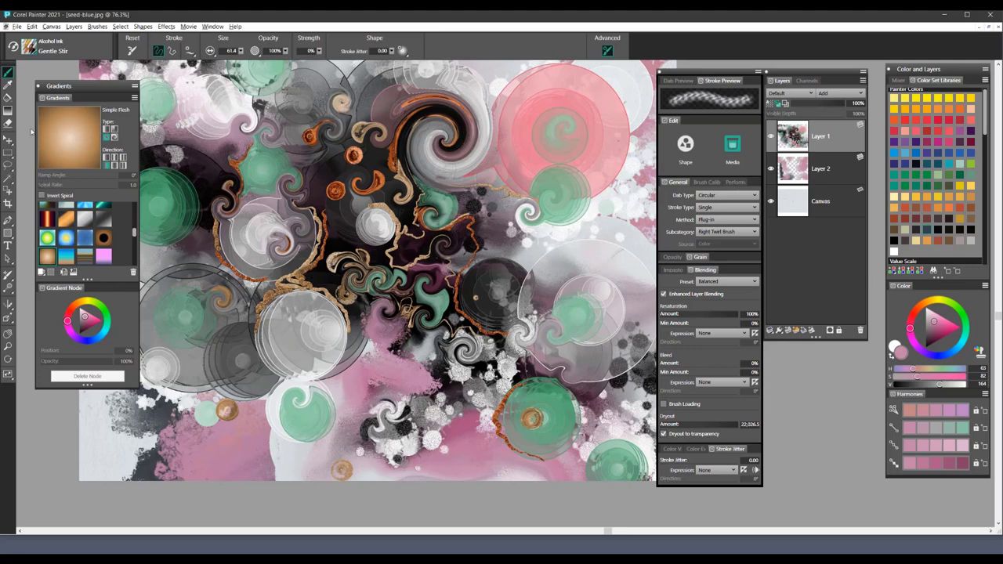
{"action": "key", "text": "ctrl+shift+b"}
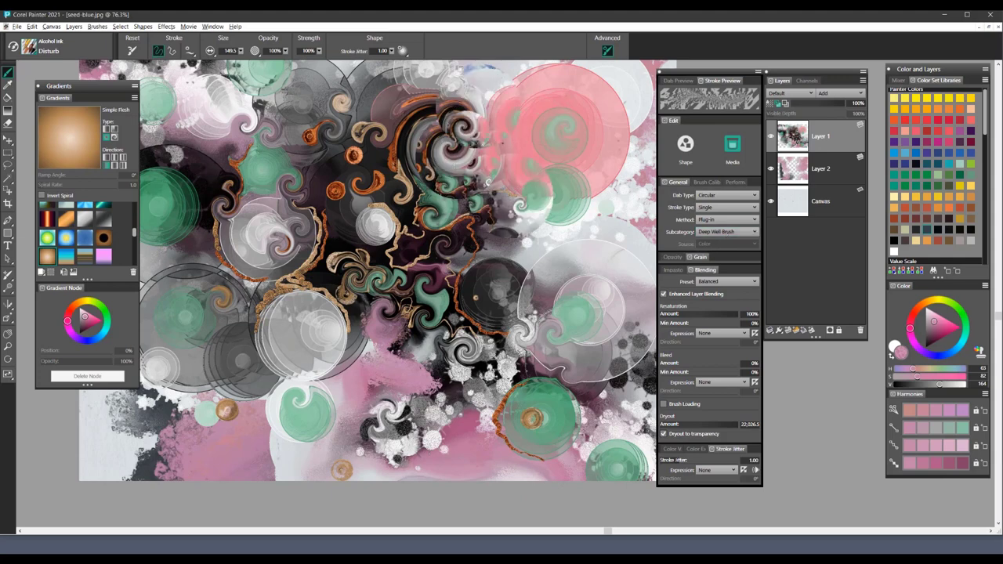
Step: Replace the wide Disturb smear with a small, fine disturbed stroke over the spiral's light centre
{"action": "left_click_drag", "start_coordinate": [446, 137], "coordinate": [540, 134]}
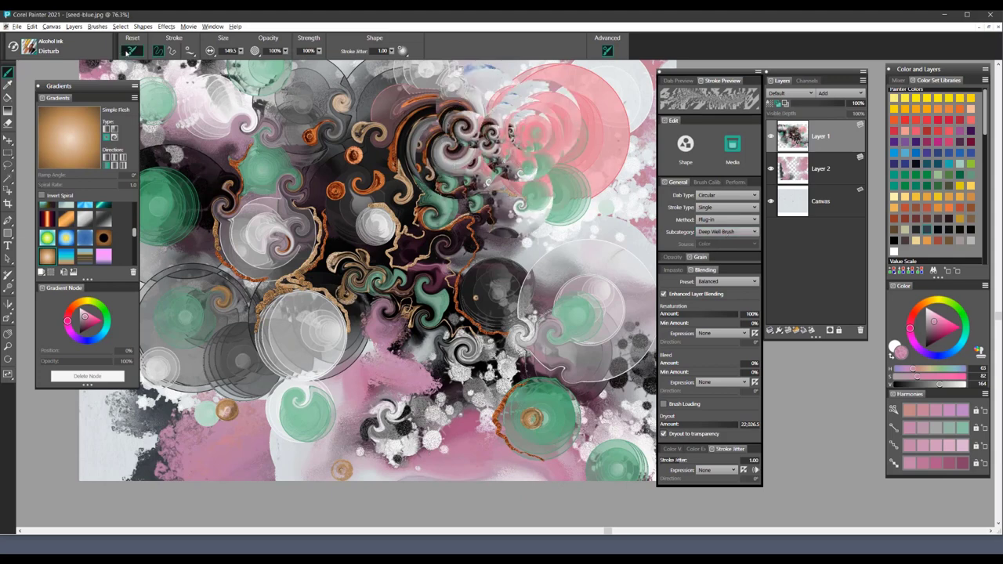
{"action": "key", "text": "ctrl+z"}
{"action": "key", "text": "ctrl+z"}
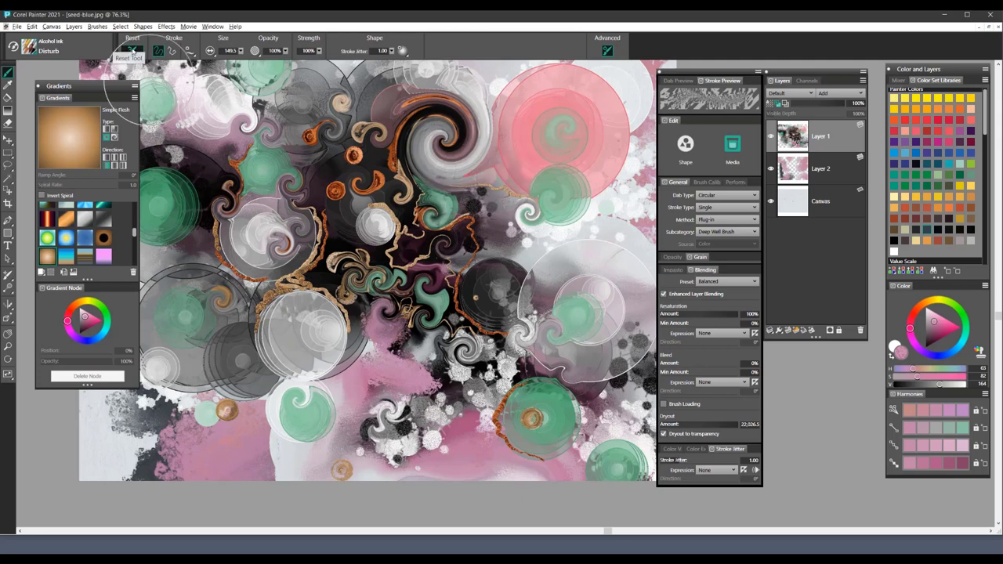
{"action": "left_click", "coordinate": [129, 51]}
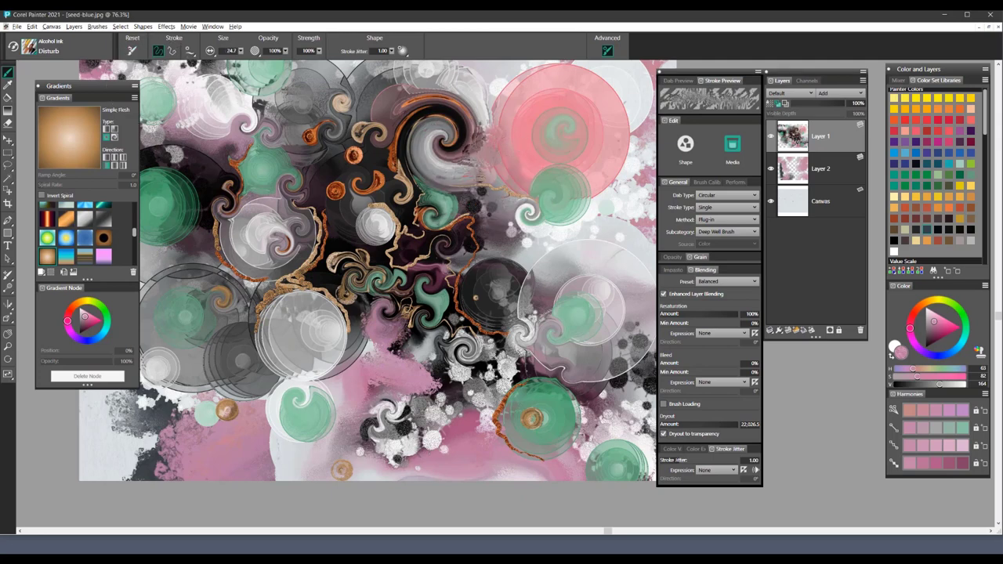
{"action": "mouse_move", "coordinate": [438, 149]}
{"action": "left_mouse_down"}
{"action": "mouse_move", "coordinate": [439, 160]}
{"action": "mouse_move", "coordinate": [492, 169]}
{"action": "left_mouse_up"}
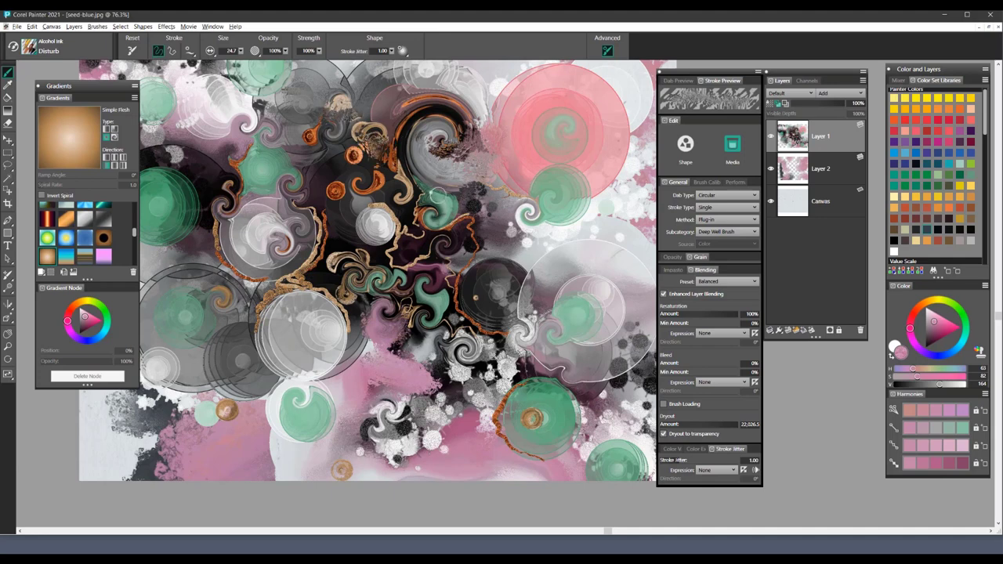
Step: Break up the green-tan swirls, upper-right pink circle and grey circle with Disturb strokes
{"action": "scroll", "coordinate": [455, 174], "scroll_direction": "up", "scroll_amount": 2}
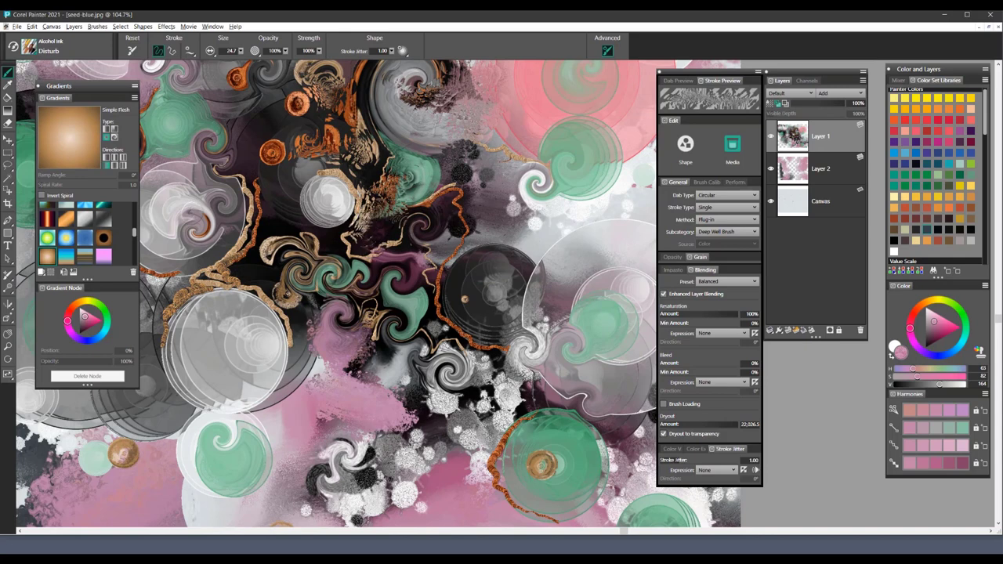
{"action": "left_click_drag", "start_coordinate": [336, 271], "coordinate": [400, 279]}
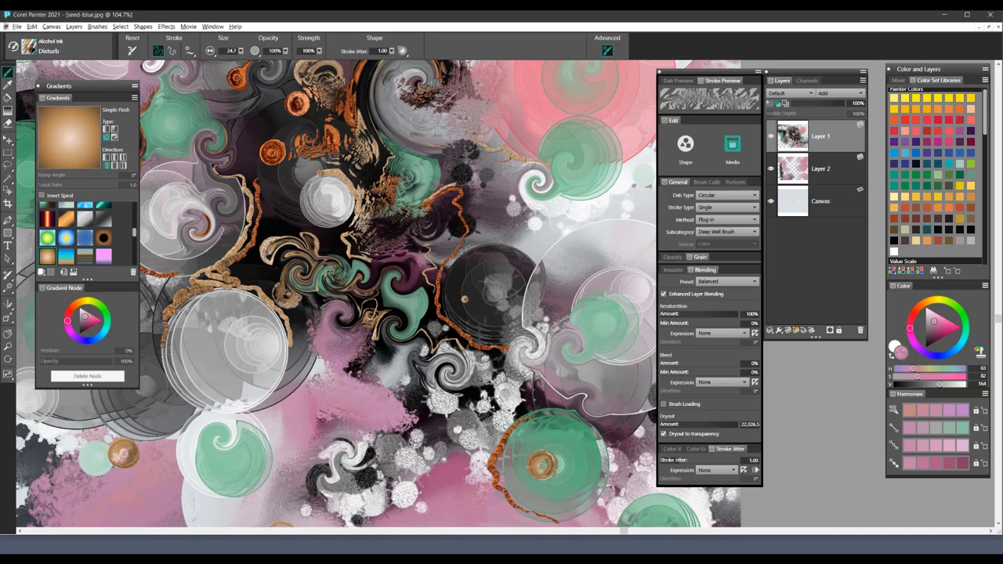
{"action": "left_click_drag", "start_coordinate": [565, 217], "coordinate": [625, 217]}
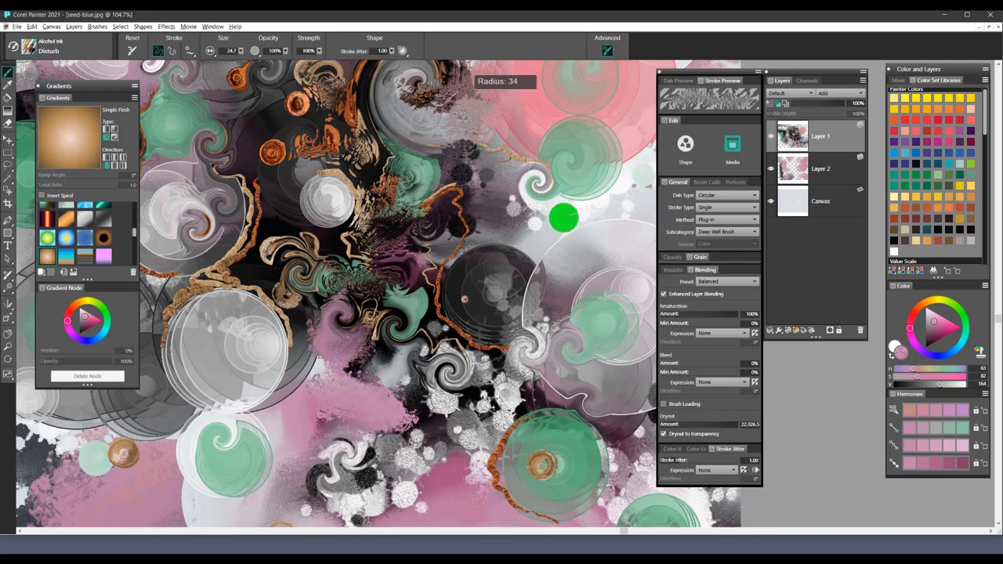
{"action": "left_click", "coordinate": [565, 217]}
{"action": "mouse_move", "coordinate": [564, 217]}
{"action": "left_mouse_down"}
{"action": "mouse_move", "coordinate": [553, 90]}
{"action": "mouse_move", "coordinate": [513, 83]}
{"action": "left_mouse_up"}
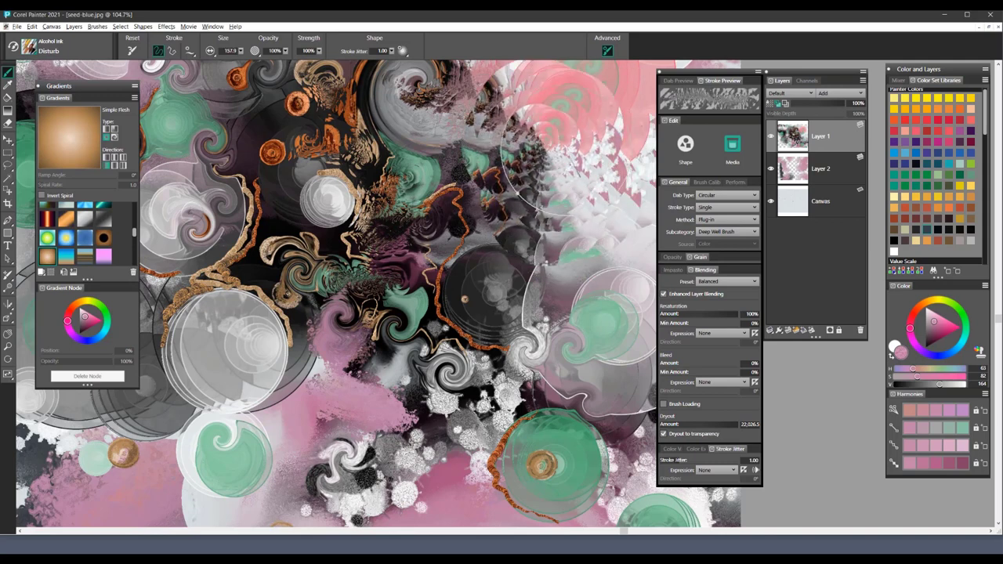
{"action": "mouse_move", "coordinate": [525, 221]}
{"action": "left_mouse_down"}
{"action": "mouse_move", "coordinate": [556, 222]}
{"action": "mouse_move", "coordinate": [475, 300]}
{"action": "mouse_move", "coordinate": [584, 349]}
{"action": "mouse_move", "coordinate": [572, 399]}
{"action": "mouse_move", "coordinate": [548, 412]}
{"action": "left_mouse_up"}
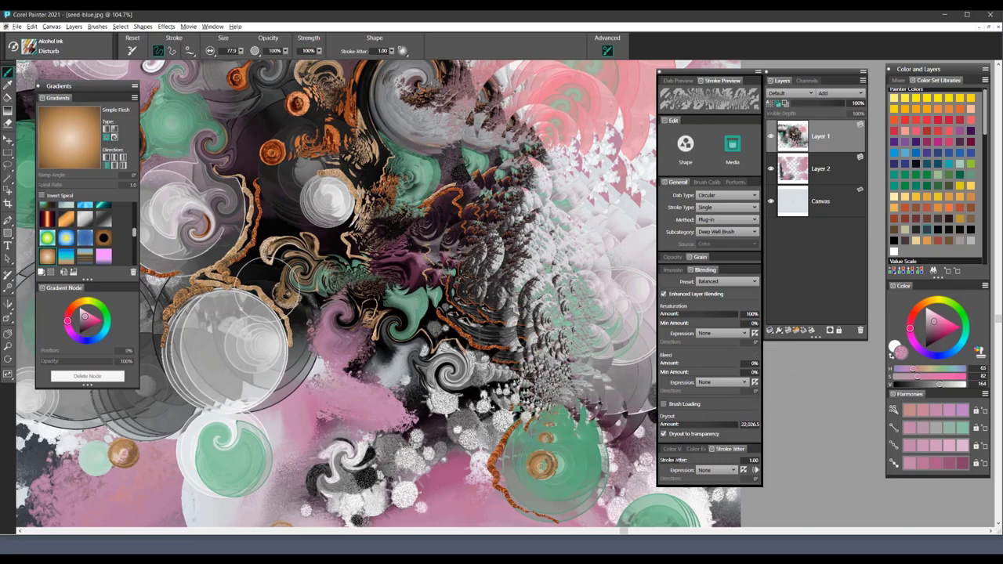
{"action": "key", "text": "bracketleft"}
{"action": "key", "text": "bracketleft"}
{"action": "key", "text": "bracketleft"}
{"action": "key", "text": "bracketleft"}
{"action": "key", "text": "bracketleft"}
{"action": "left_click_drag", "start_coordinate": [196, 294], "coordinate": [257, 258]}
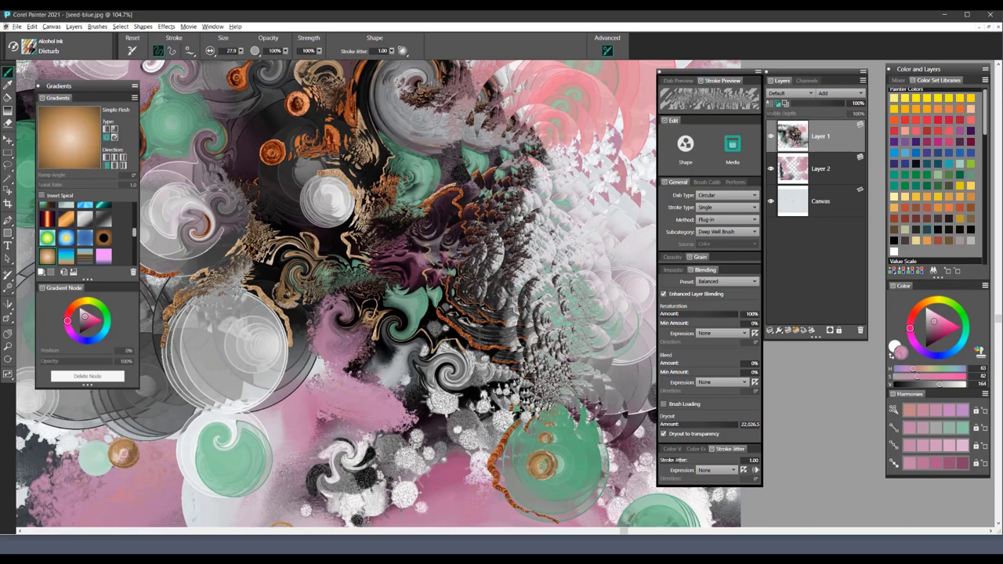
Step: Switch to the Bulge brush at about size 96 and swell the orange-rimmed circle into a dark disc
{"action": "key", "text": "/"}
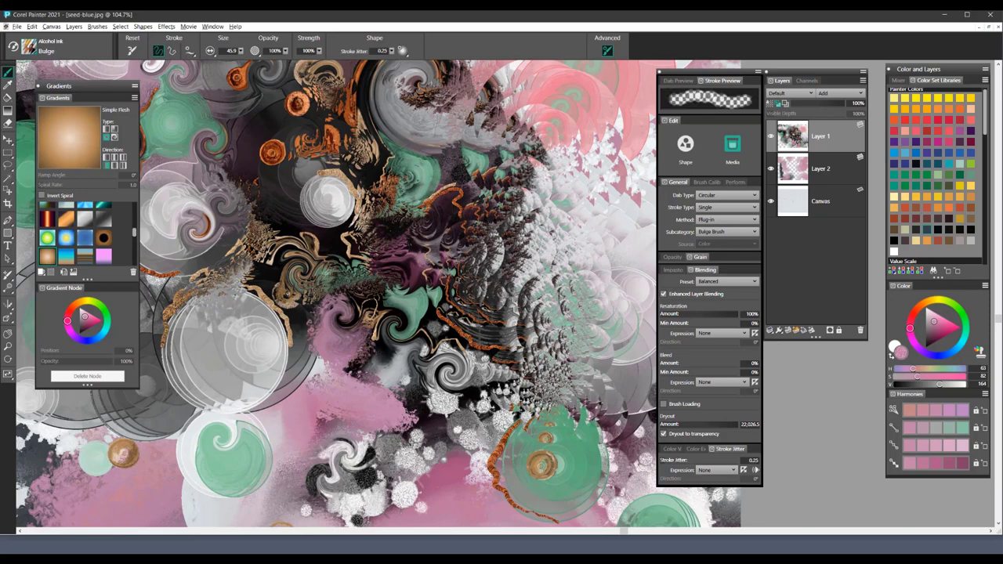
{"action": "left_click", "coordinate": [418, 181]}
{"action": "left_click_drag", "start_coordinate": [380, 179], "coordinate": [420, 178]}
{"action": "left_click_drag", "start_coordinate": [317, 134], "coordinate": [317, 137]}
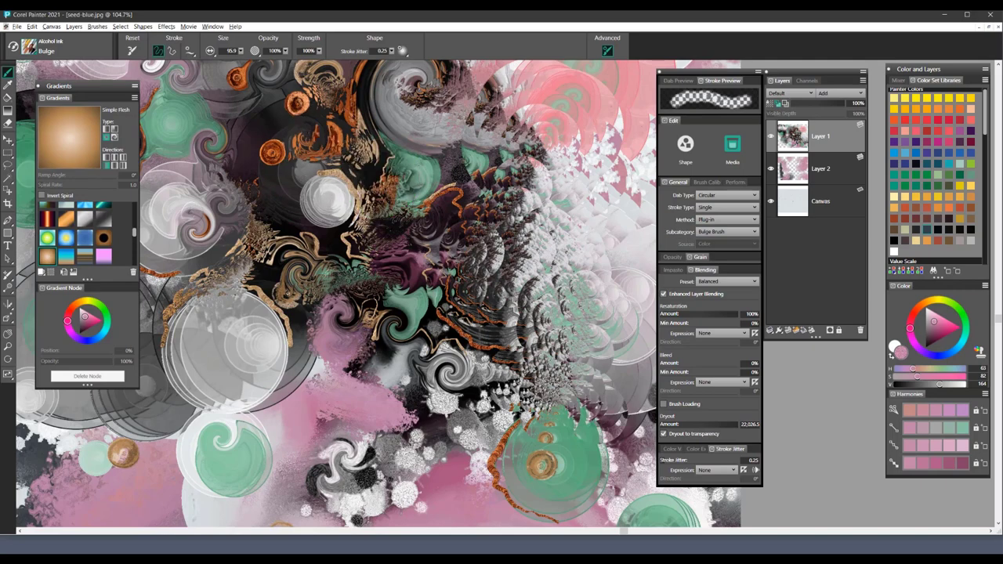
Step: At size 56, bulge the white circle, dark-green swirl and two tan discs into smooth domes
{"action": "left_click_drag", "start_coordinate": [389, 204], "coordinate": [358, 204]}
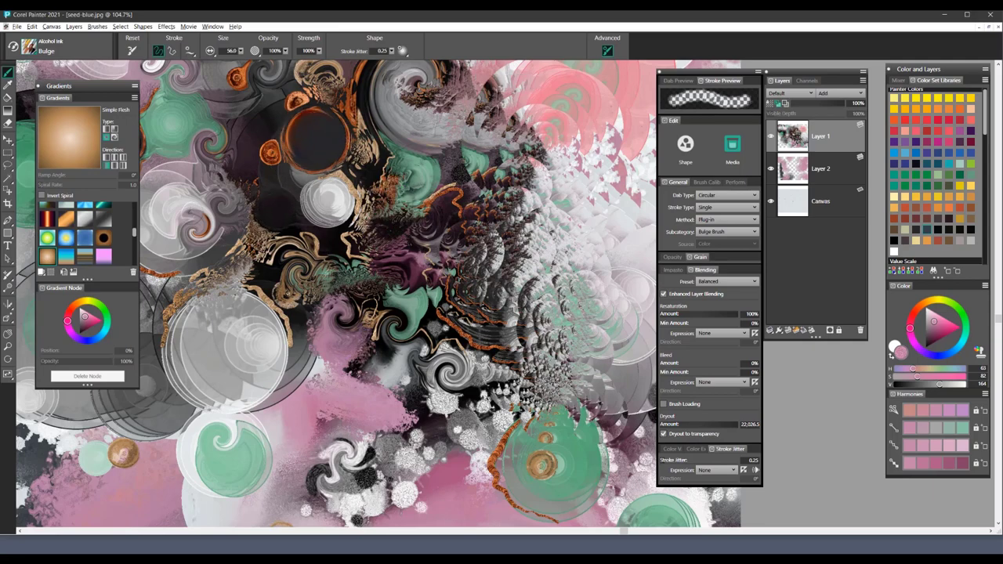
{"action": "left_click_drag", "start_coordinate": [325, 202], "coordinate": [326, 202]}
{"action": "left_click_drag", "start_coordinate": [345, 278], "coordinate": [345, 279]}
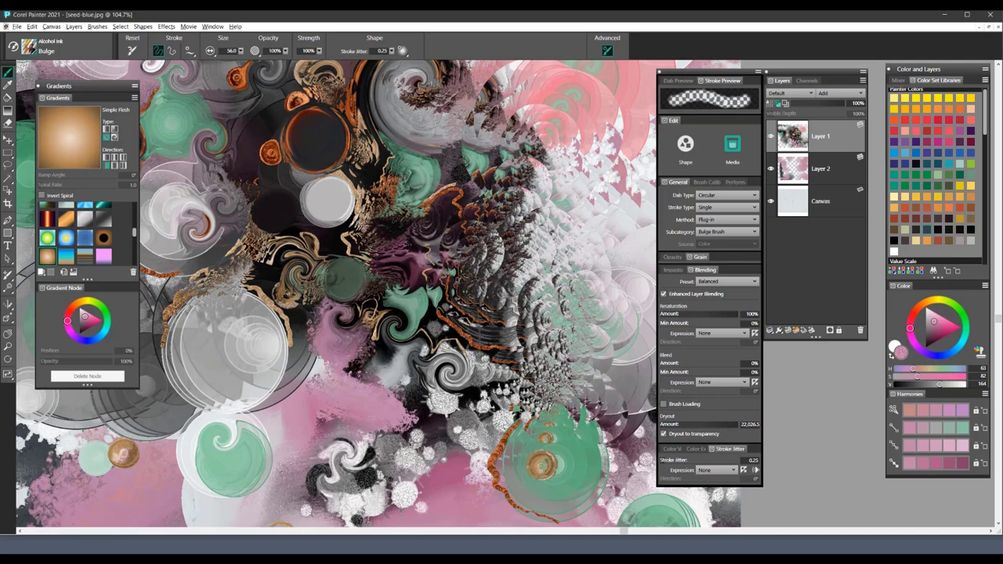
{"action": "left_click_drag", "start_coordinate": [435, 264], "coordinate": [436, 265]}
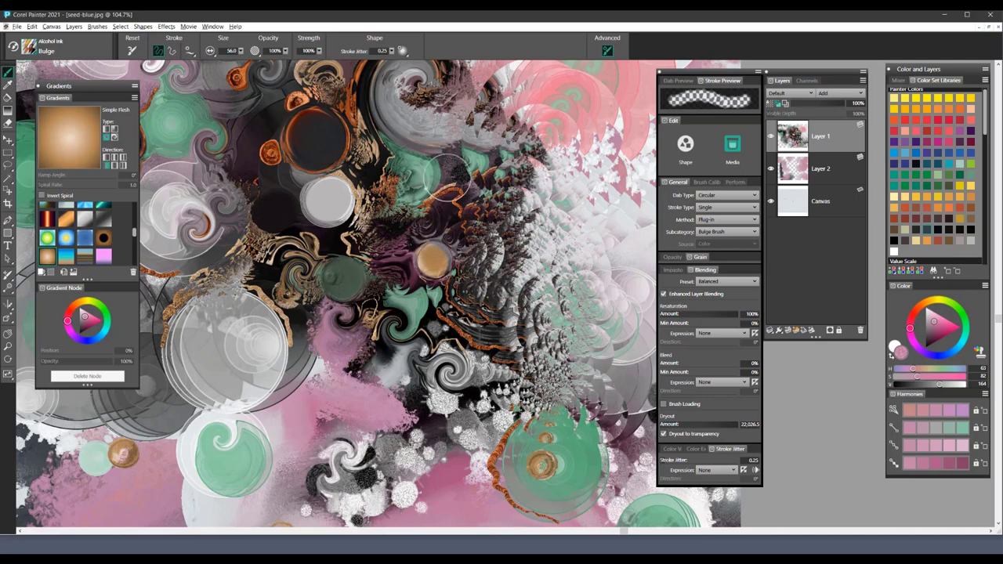
{"action": "left_click_drag", "start_coordinate": [213, 287], "coordinate": [214, 288]}
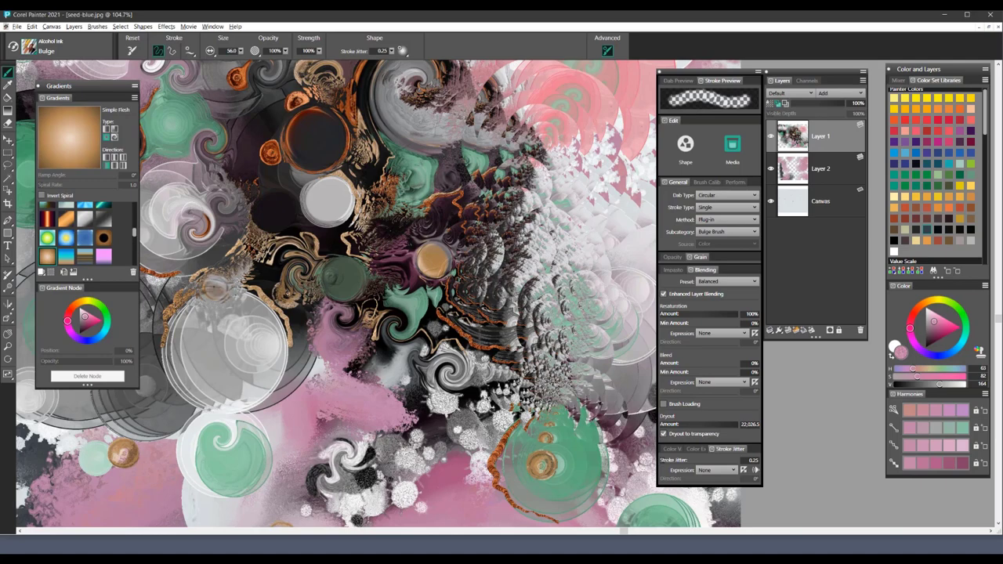
{"action": "key", "text": "ctrl+minus"}
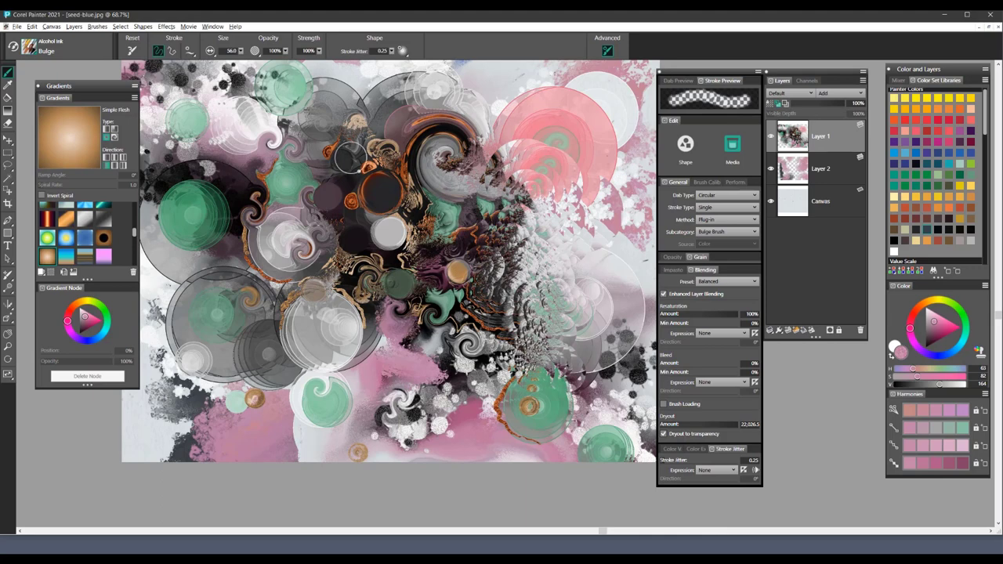
Step: Bulge a large grey-green disc inside the top-right pink rings using a size-235 brush
{"action": "left_click_drag", "start_coordinate": [547, 141], "coordinate": [611, 143]}
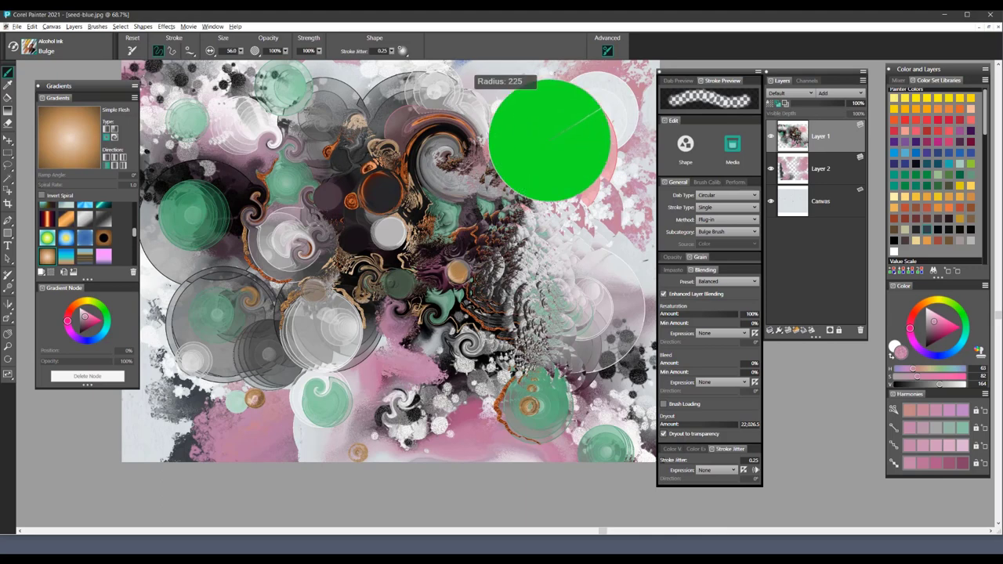
{"action": "left_click", "coordinate": [548, 146]}
{"action": "left_click_drag", "start_coordinate": [547, 147], "coordinate": [540, 160]}
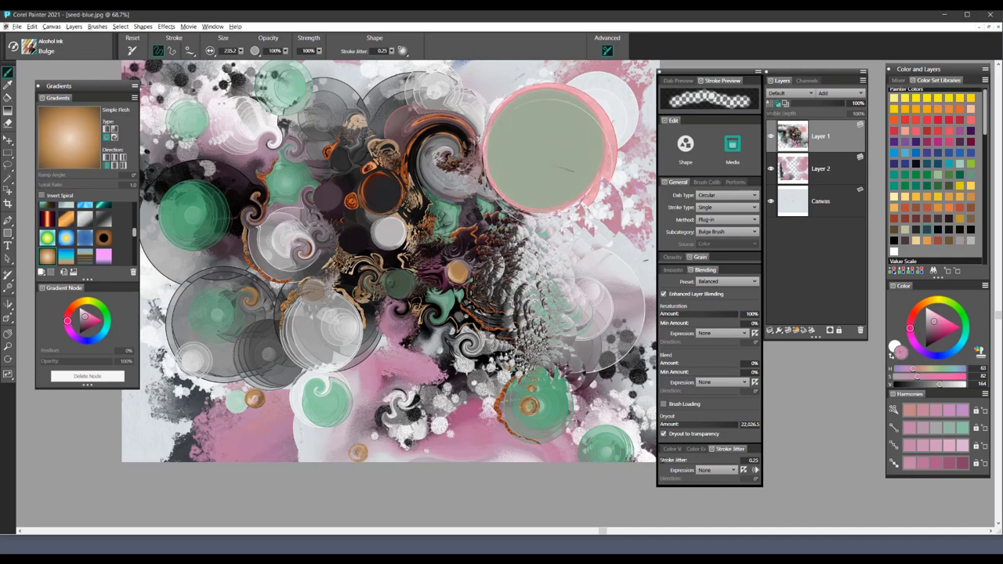
{"action": "mouse_move", "coordinate": [542, 250]}
{"action": "left_mouse_down"}
{"action": "mouse_move", "coordinate": [470, 213]}
{"action": "mouse_move", "coordinate": [509, 213]}
{"action": "left_mouse_up"}
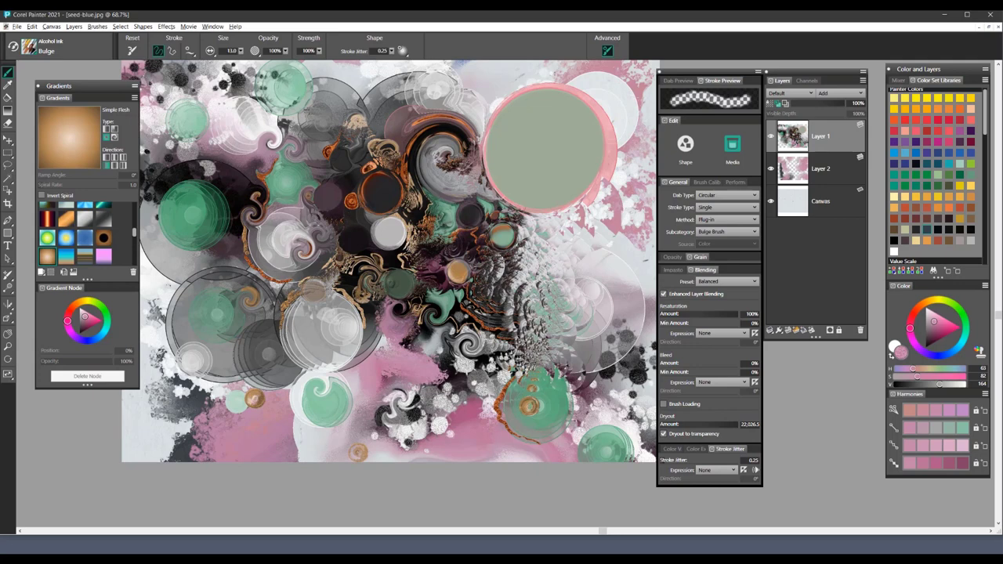
Step: At size 85, dab green, brownish and dark ink drops across the upper area
{"action": "left_click_drag", "start_coordinate": [302, 169], "coordinate": [285, 179]}
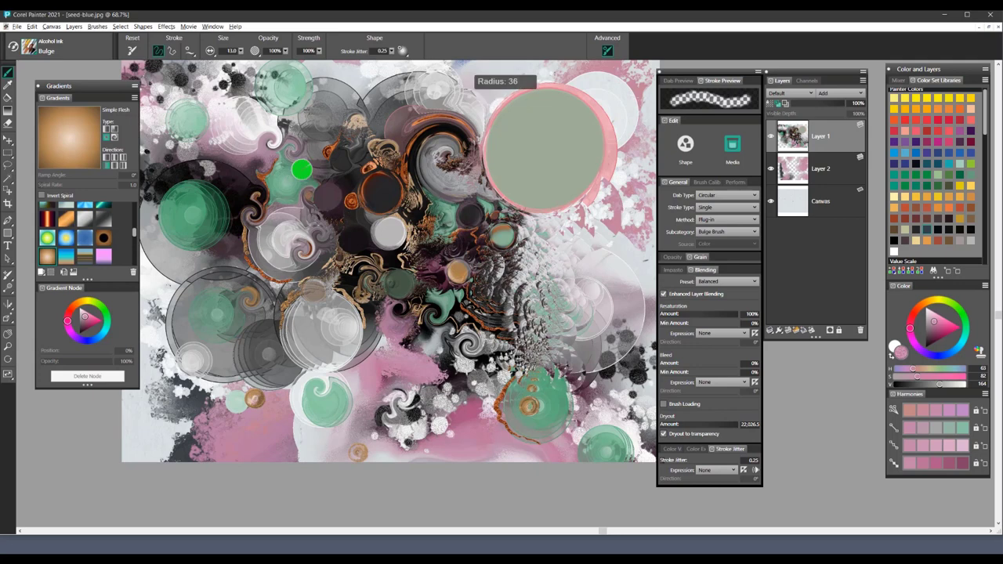
{"action": "left_click", "coordinate": [285, 179]}
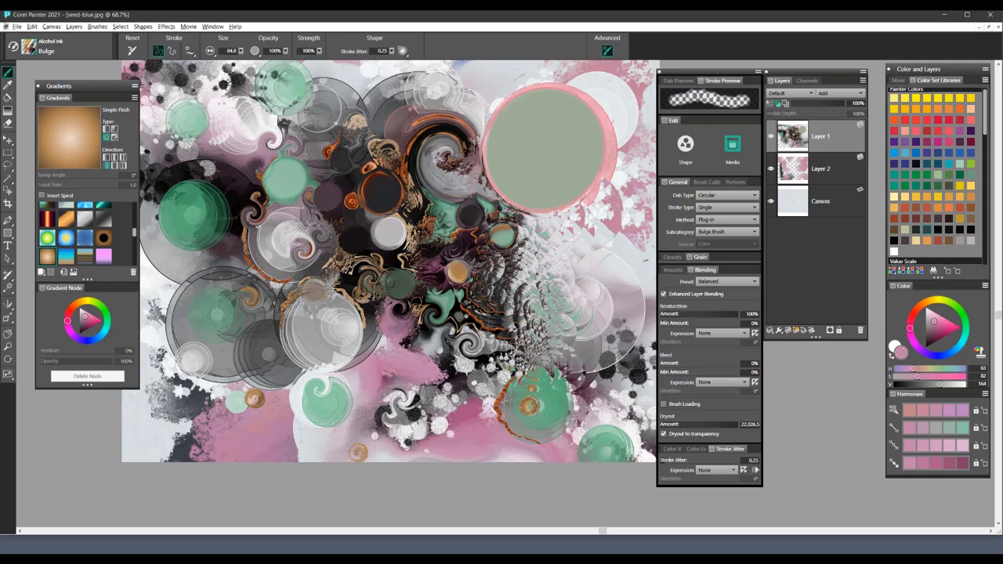
{"action": "left_click", "coordinate": [359, 129]}
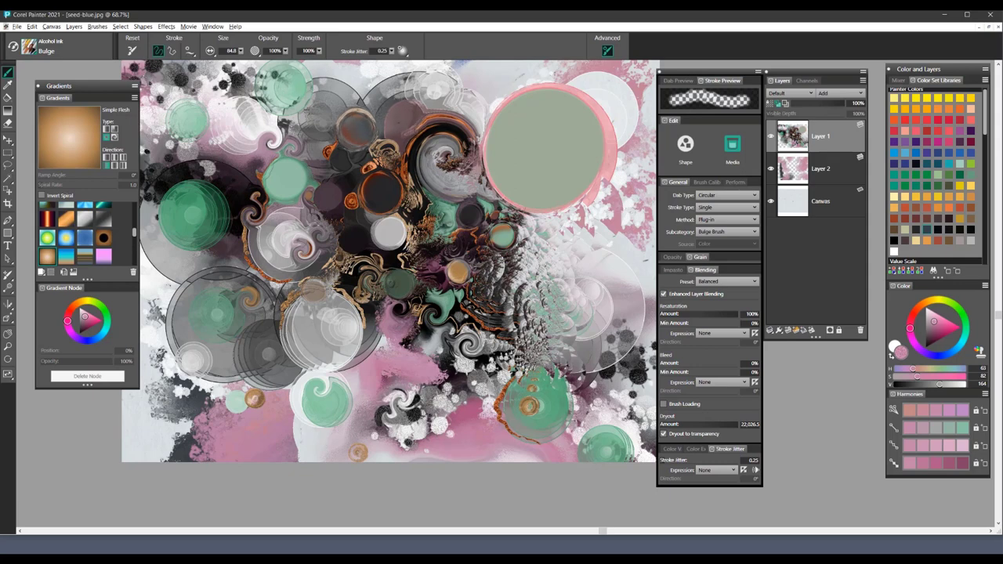
{"action": "left_click", "coordinate": [435, 119]}
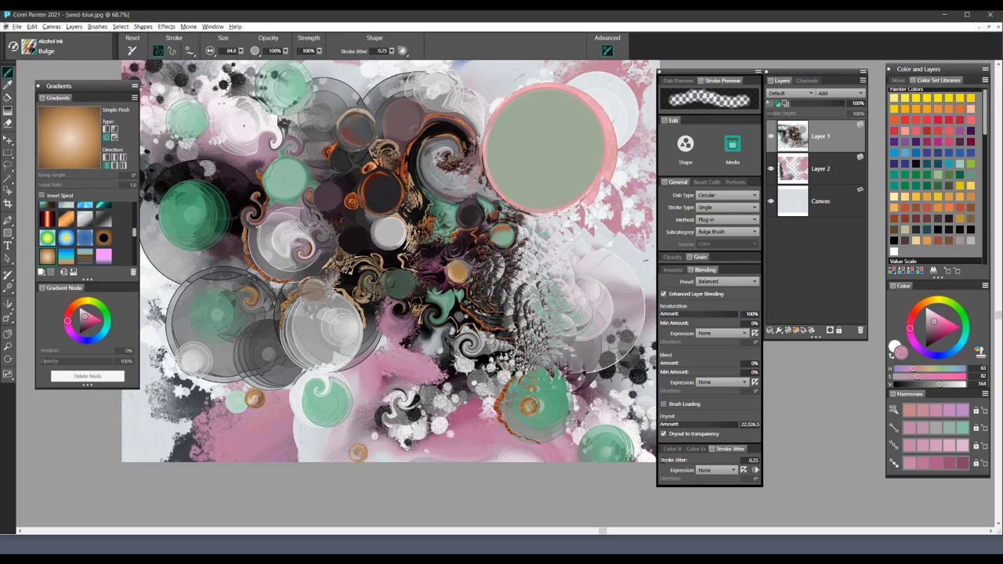
Step: Bulge the lower swirls into glassy drops and close the Gradients panel
{"action": "left_click", "coordinate": [396, 408]}
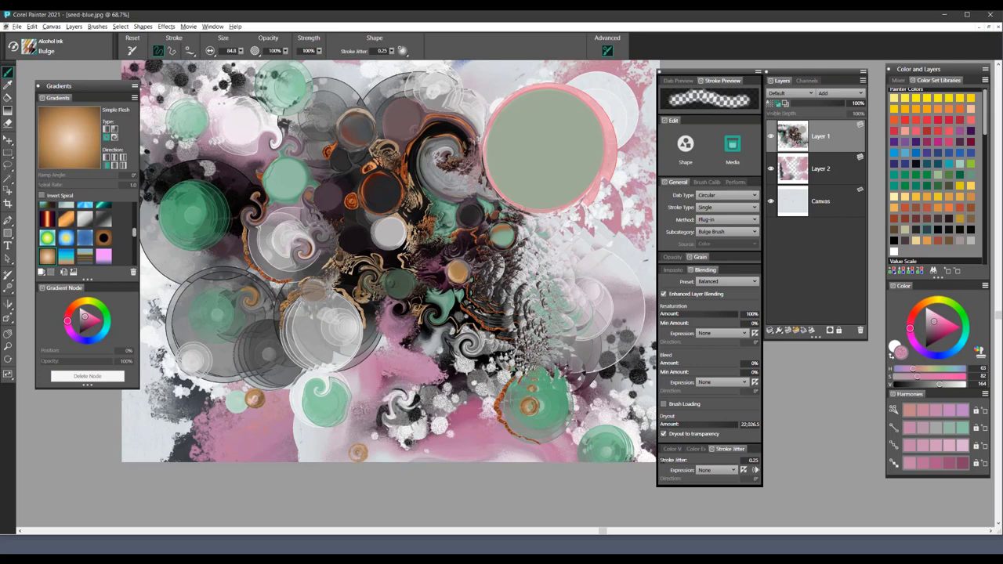
{"action": "left_click_drag", "start_coordinate": [468, 342], "coordinate": [415, 344]}
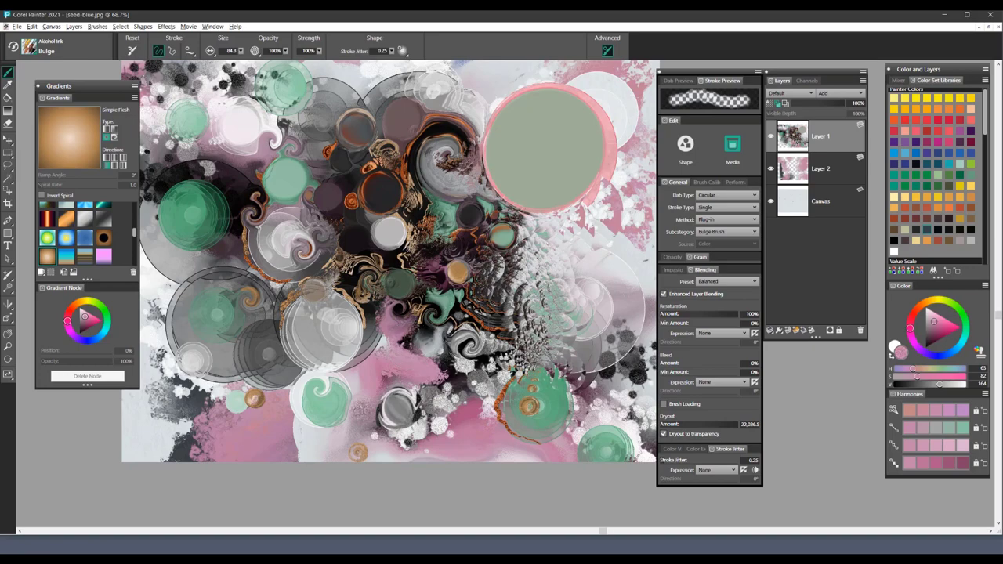
{"action": "left_click", "coordinate": [37, 87]}
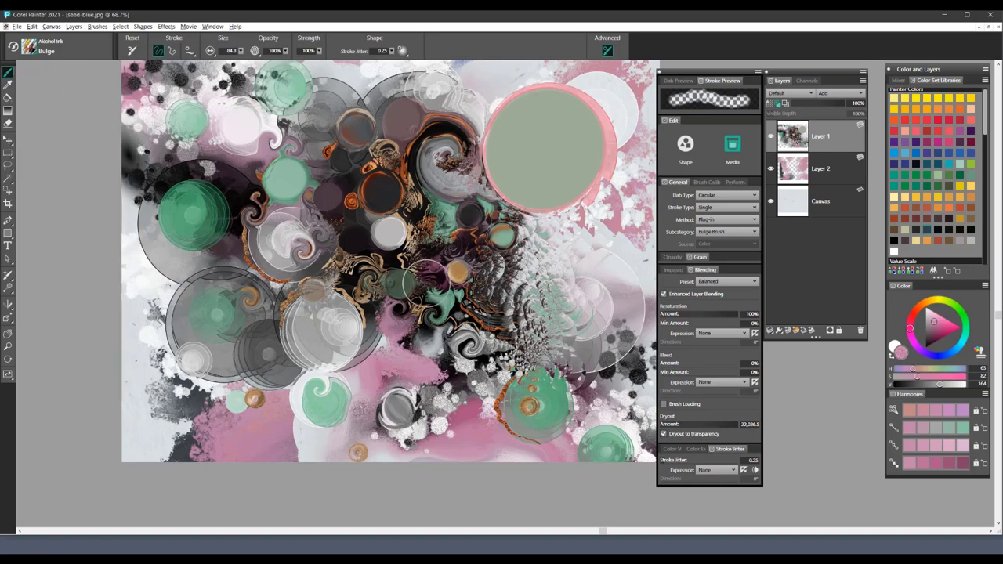
{"action": "scroll", "coordinate": [358, 300], "scroll_direction": "up", "scroll_amount": 2}
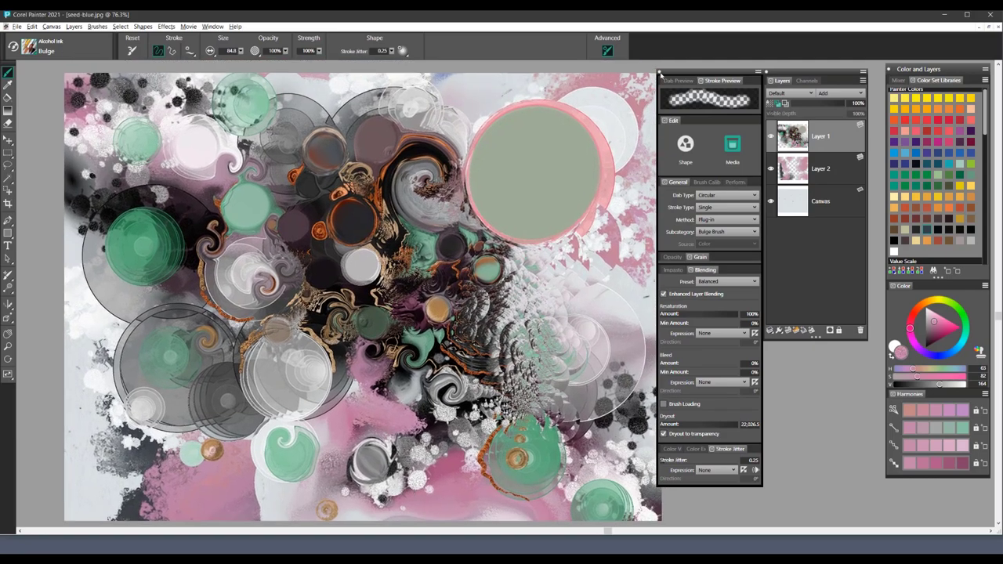
Step: Hide Brush Controls and all palettes, and shift the canvas view right
{"action": "key", "text": "ctrl+b"}
{"action": "key", "text": "Tab"}
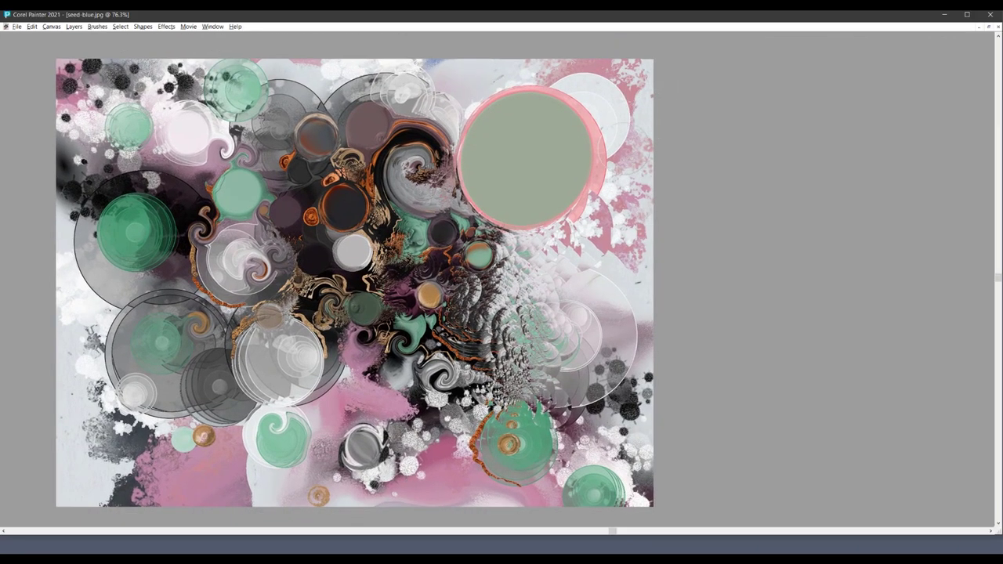
{"action": "left_click_drag", "start_coordinate": [518, 271], "coordinate": [604, 271]}
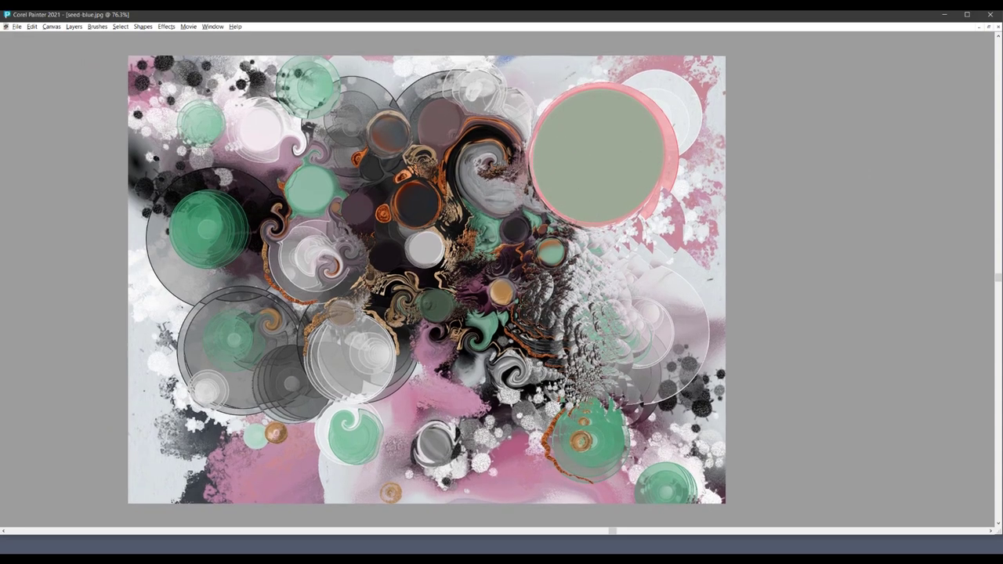
Step: Add glossy pink-white, white and dark grey bulged drops along the top of the painting
{"action": "left_click_drag", "start_coordinate": [641, 108], "coordinate": [656, 200]}
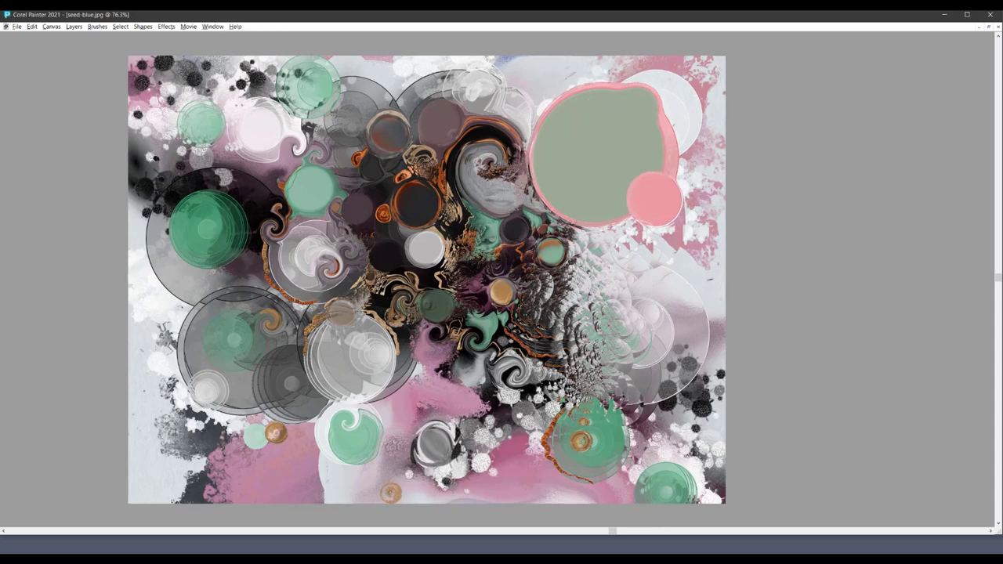
{"action": "left_click_drag", "start_coordinate": [627, 236], "coordinate": [625, 237]}
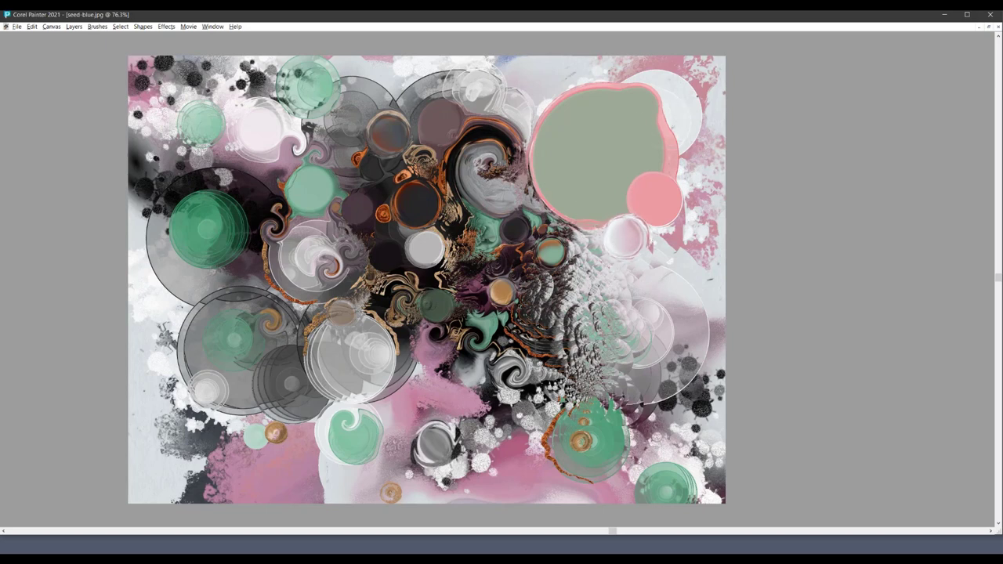
{"action": "left_click_drag", "start_coordinate": [498, 75], "coordinate": [497, 73]}
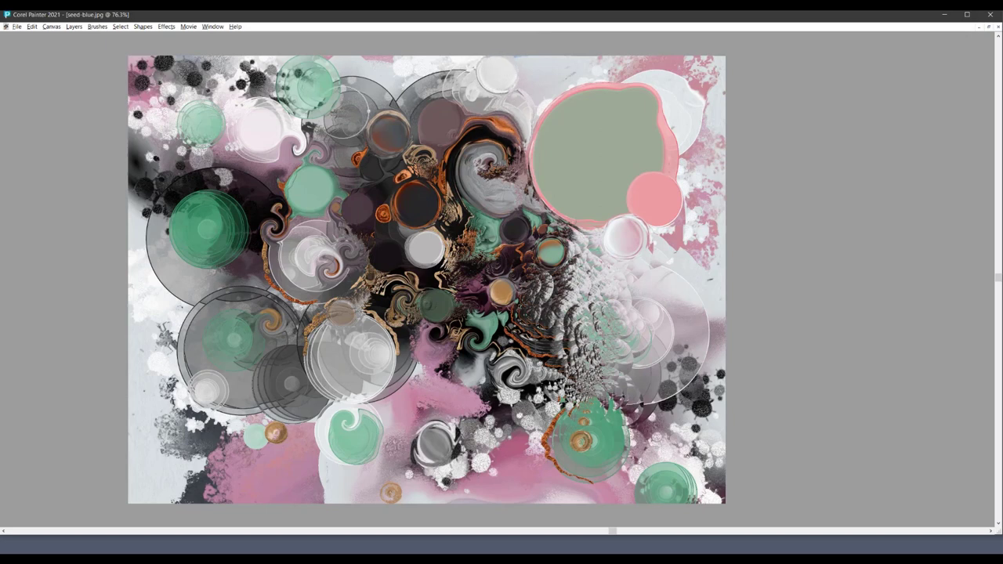
{"action": "mouse_move", "coordinate": [258, 85]}
{"action": "left_mouse_down"}
{"action": "mouse_move", "coordinate": [252, 117]}
{"action": "mouse_move", "coordinate": [243, 116]}
{"action": "left_mouse_up"}
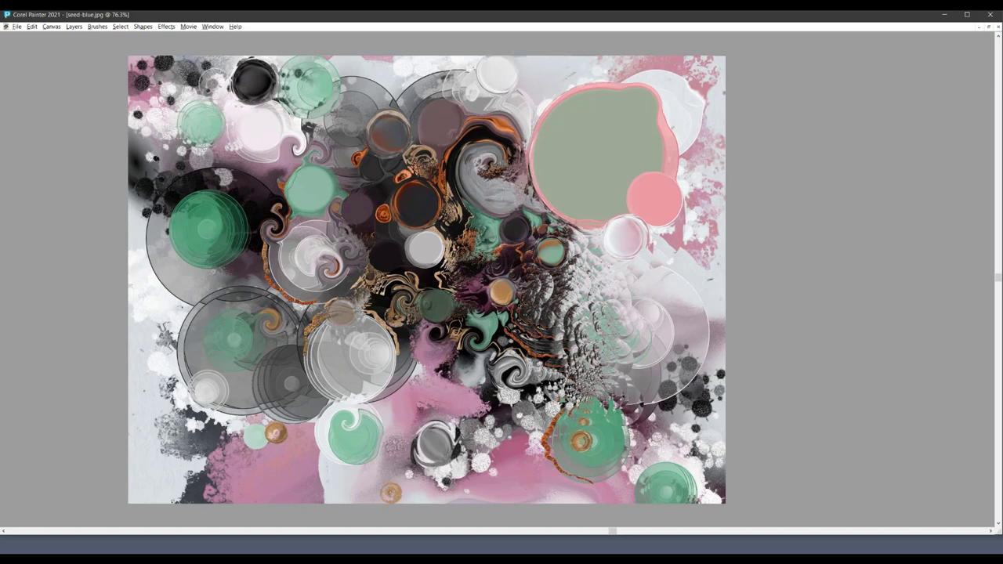
{"action": "left_click_drag", "start_coordinate": [195, 81], "coordinate": [157, 107]}
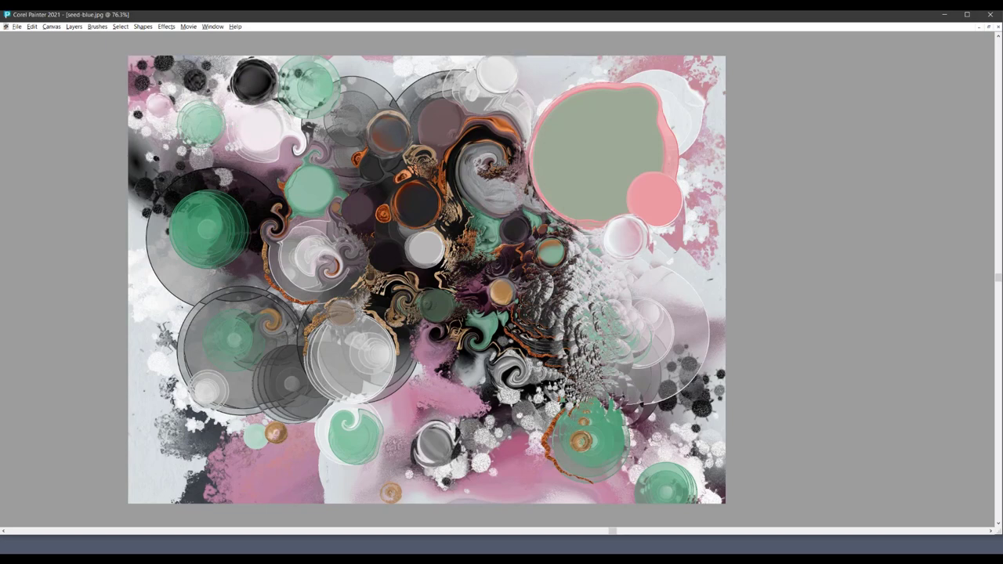
Step: Dab a mauve-grey drop, a dark drop near centre, and lighten the gold circle's centre
{"action": "left_click_drag", "start_coordinate": [273, 230], "coordinate": [271, 229]}
{"action": "left_click", "coordinate": [368, 253]}
{"action": "left_click", "coordinate": [275, 433]}
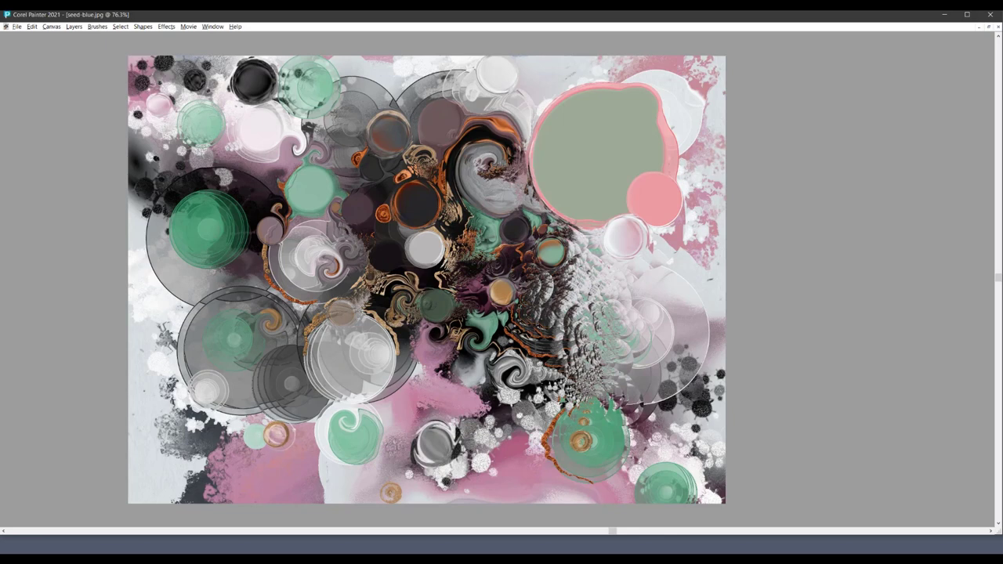